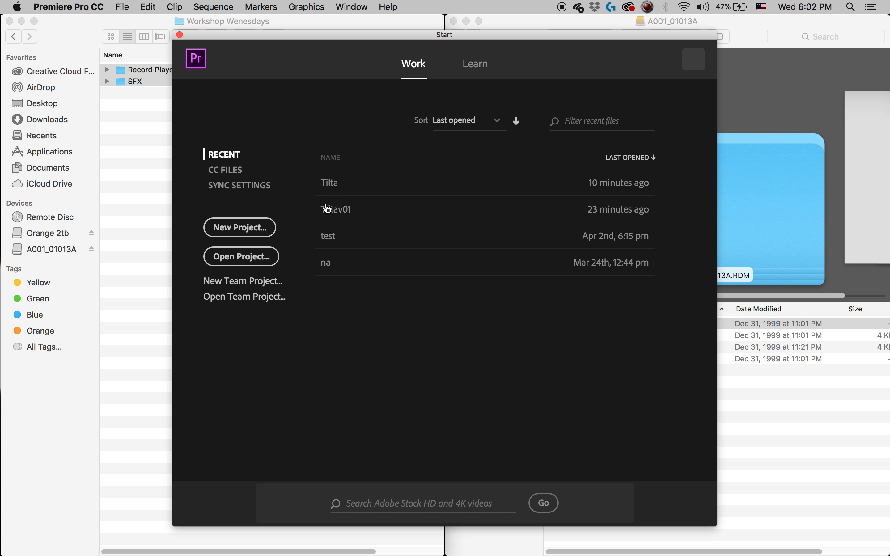
Create a new project named Record Player, stored in the Workshop Wenesdays folder on the Orange 2tb drive.
type("RE")
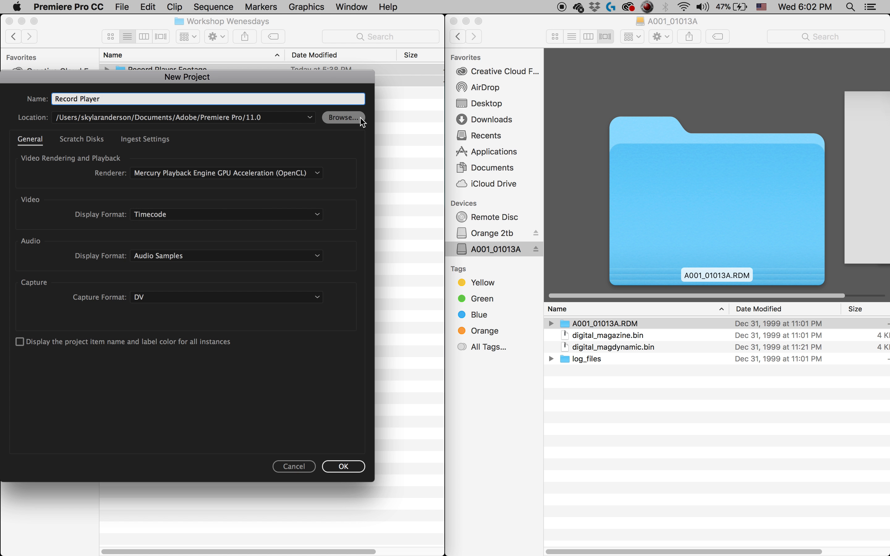
left_click(352, 122)
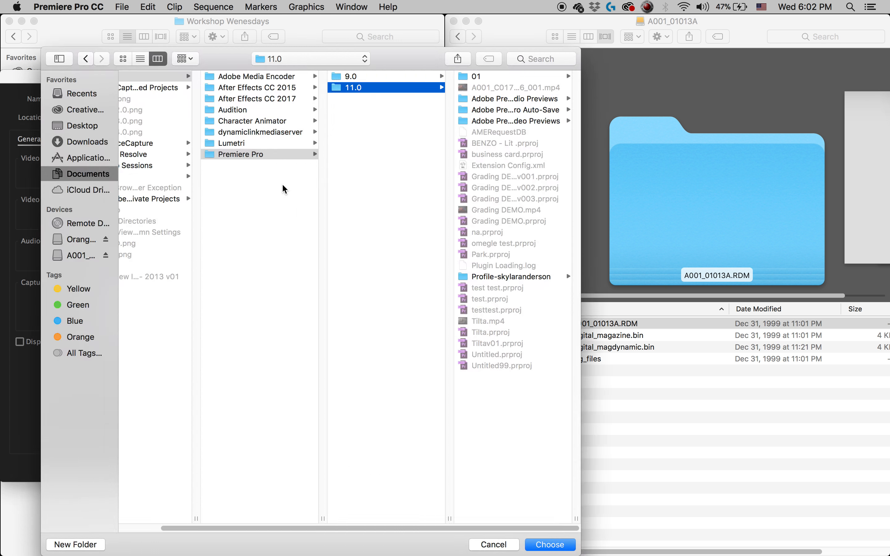
left_click(81, 244)
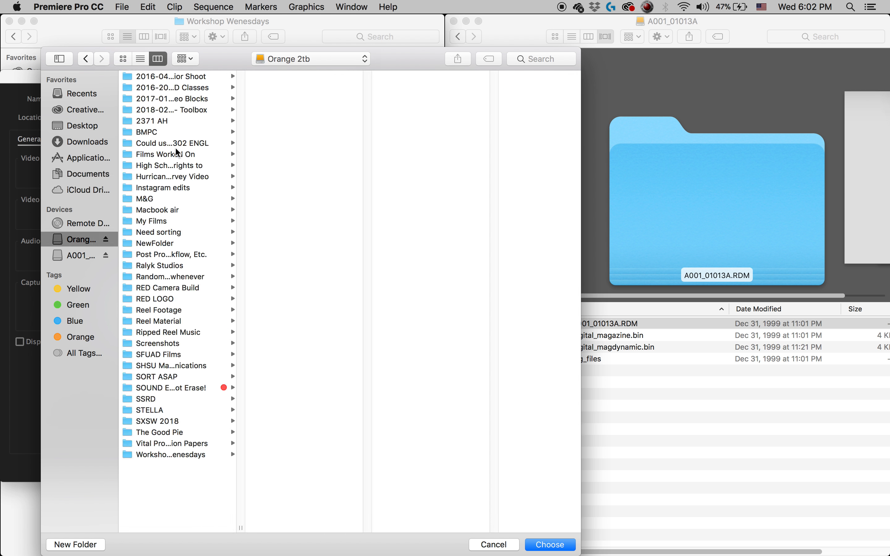
left_click(185, 456)
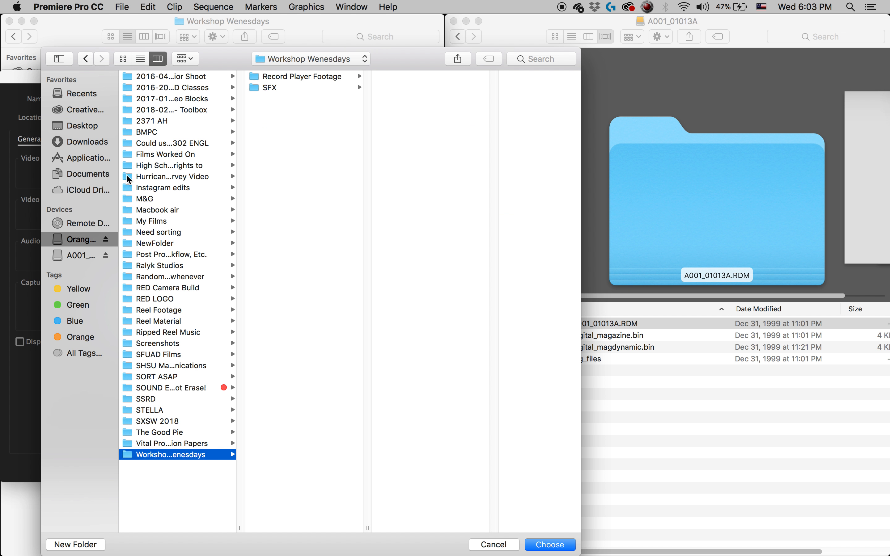
left_click(550, 545)
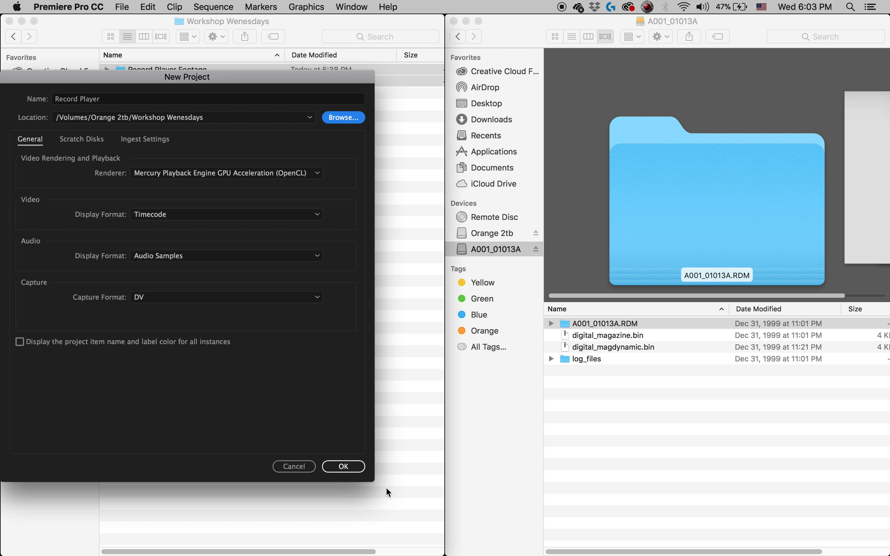
left_click(346, 467)
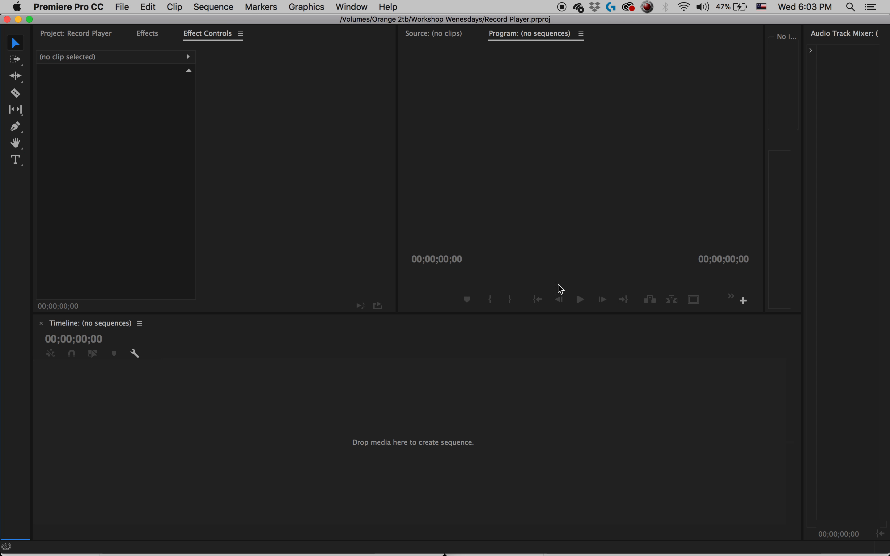
left_click(433, 33)
left_click(529, 35)
left_click(426, 35)
left_click(530, 36)
Import the Record Player Footage and SFX folders from Workshop Wenesdays into the project.
left_click(93, 36)
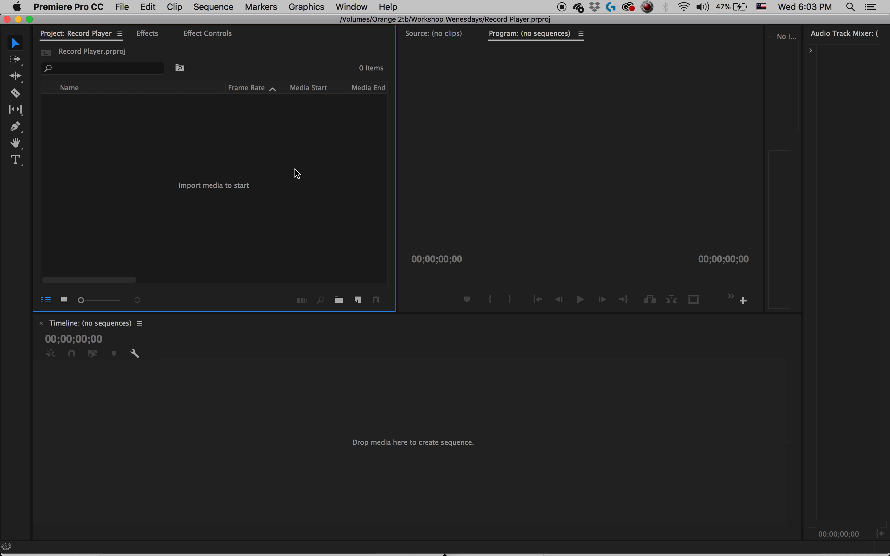
double_click(212, 182)
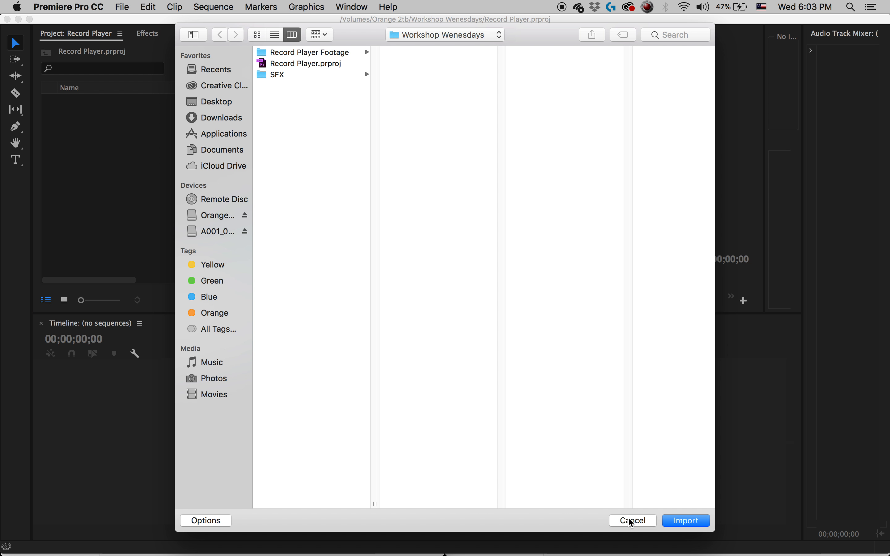
left_click(631, 521)
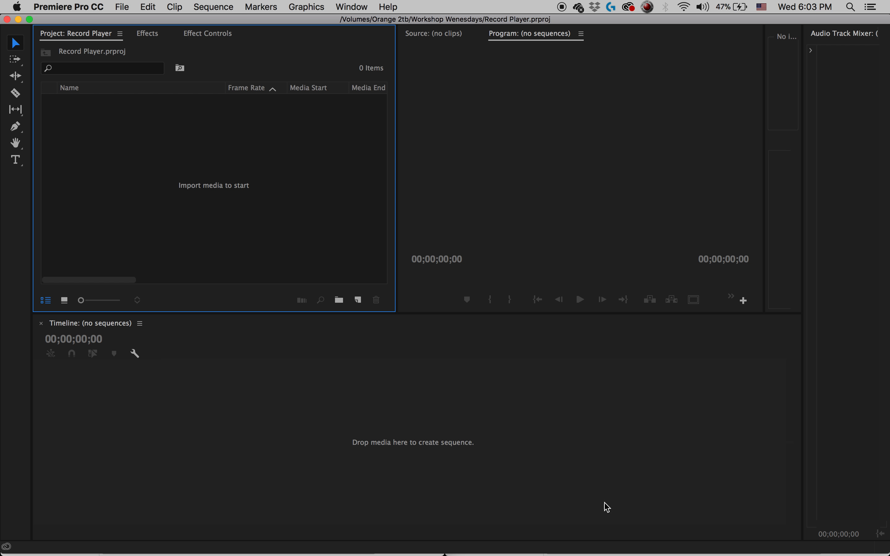
double_click(218, 205)
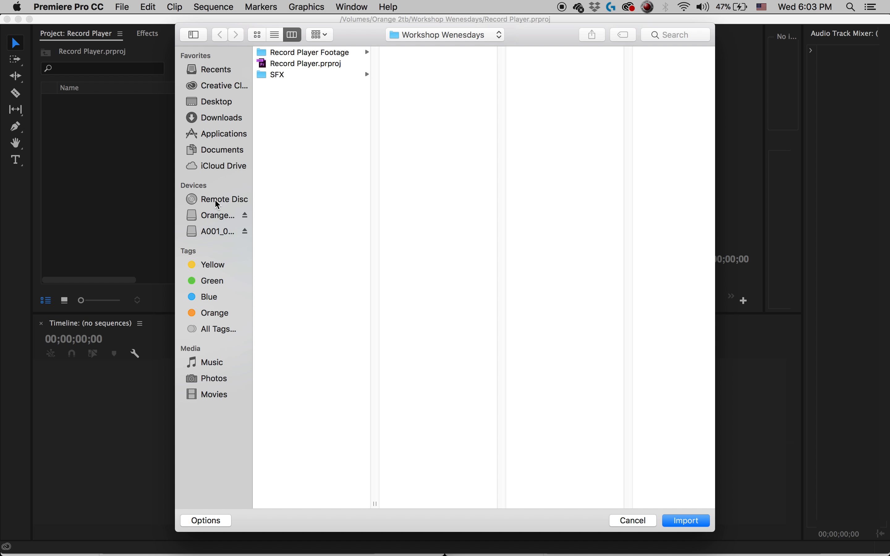
left_click(339, 53)
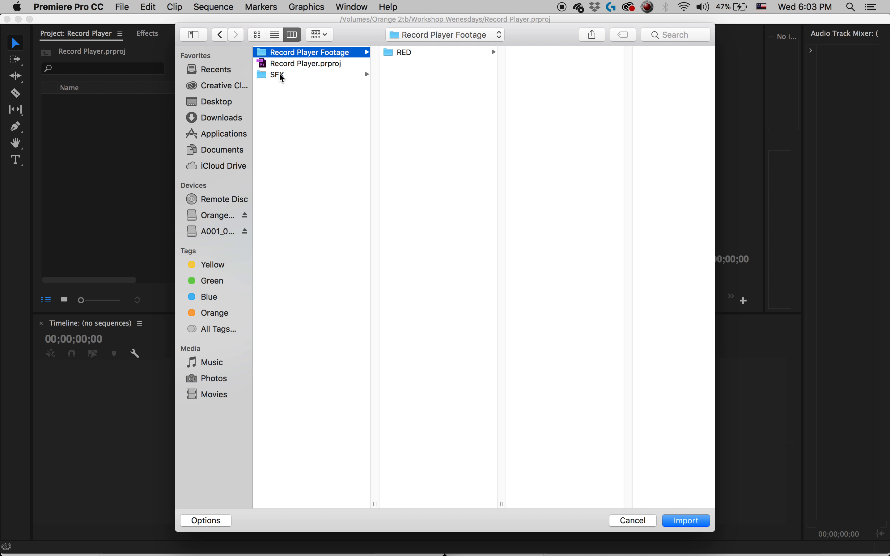
left_click(288, 76, "super")
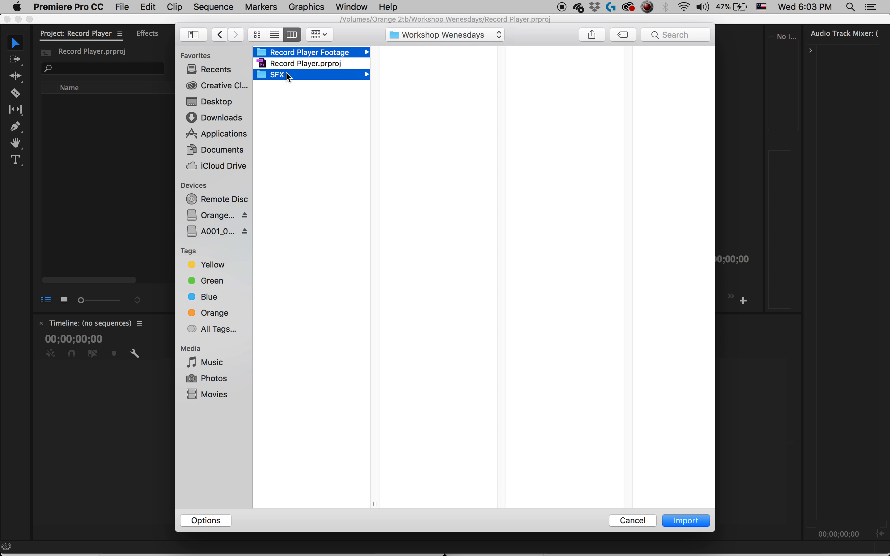
left_click(687, 521)
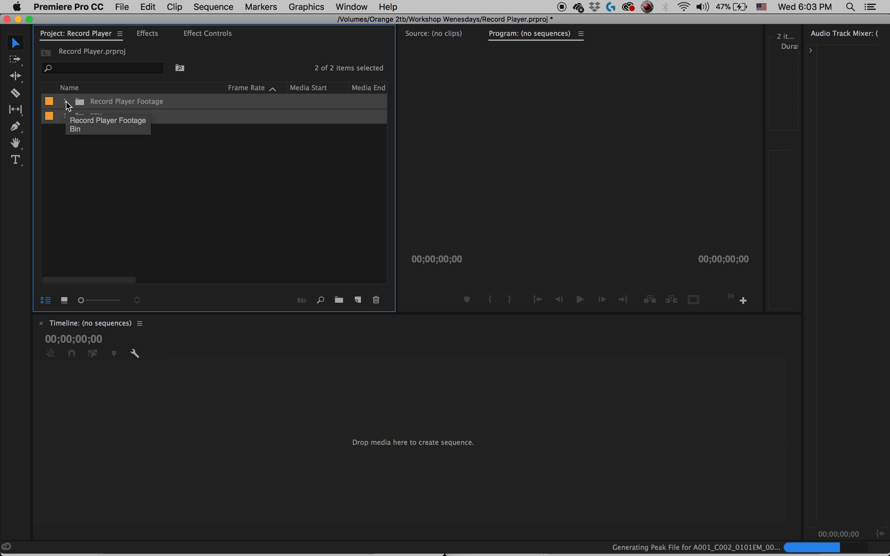
Expand the Record Player Footage bin and its A001_01013A bin to list the R3D clips.
left_click(66, 103)
left_click(78, 116)
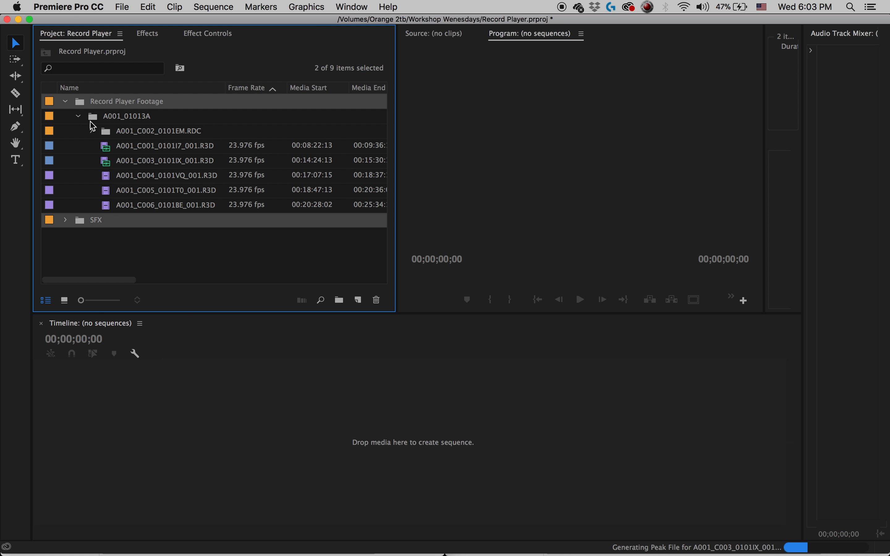
left_click(90, 131)
left_click(90, 131)
left_click(79, 116)
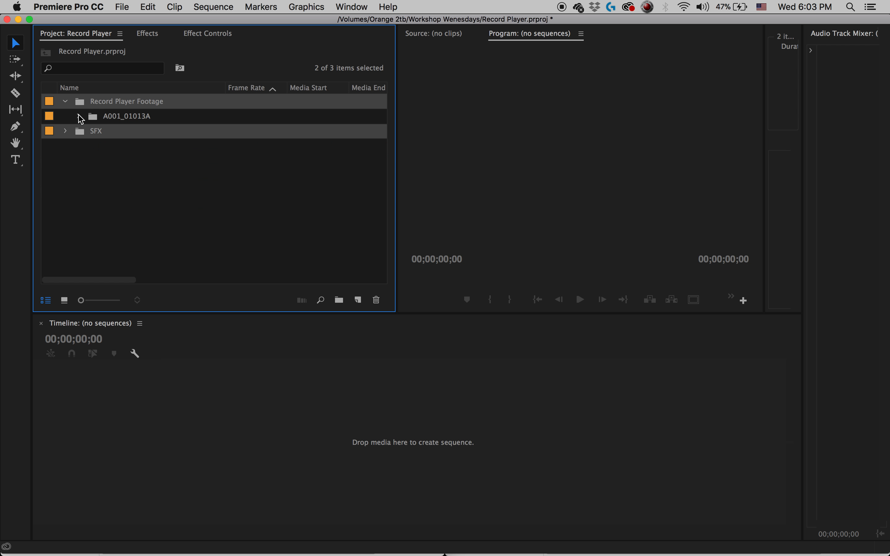
left_click(79, 116)
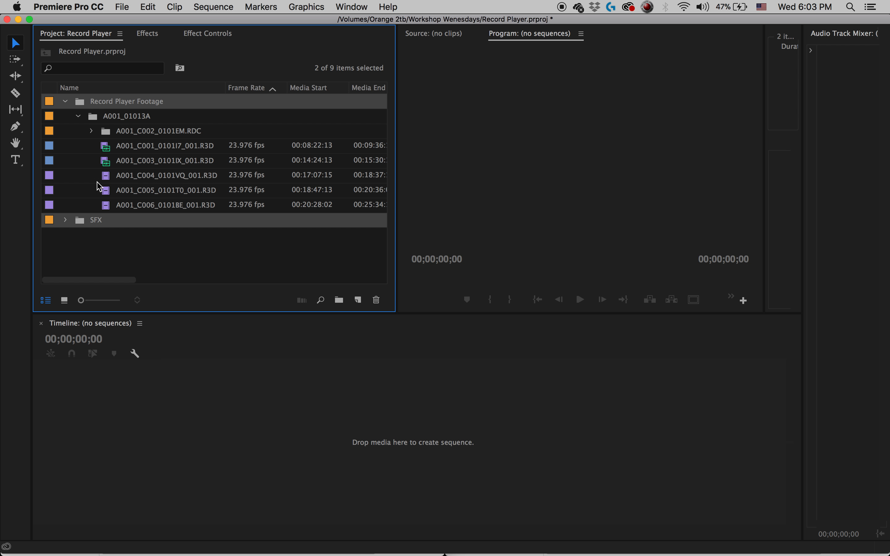
Load clip A001_C001_0101I7_001.R3D in the Source monitor and preview it up to about 00:08:43:16.
double_click(114, 146)
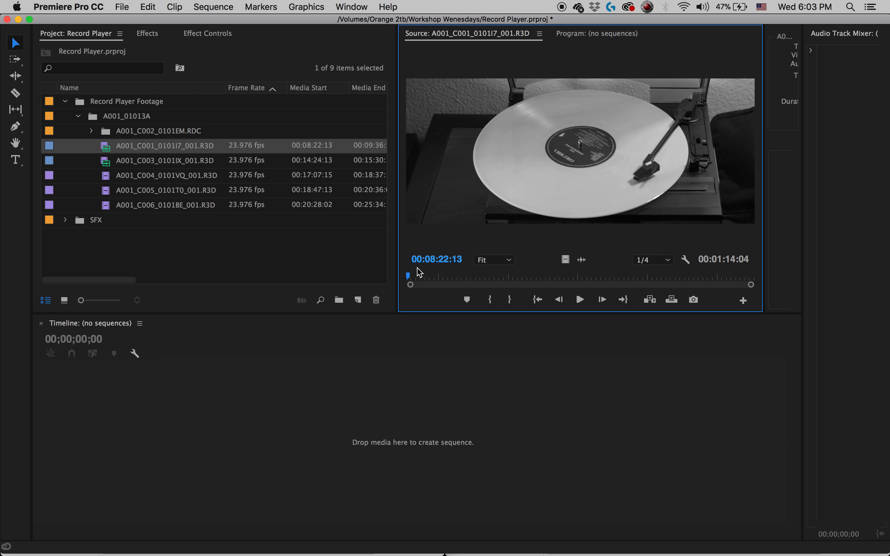
key("space")
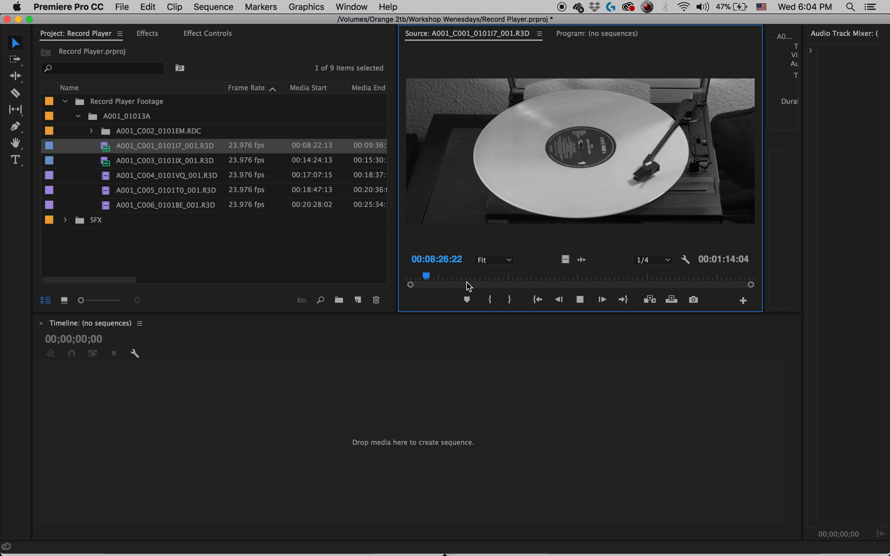
left_click(456, 278)
left_click_drag(458, 279, 508, 280)
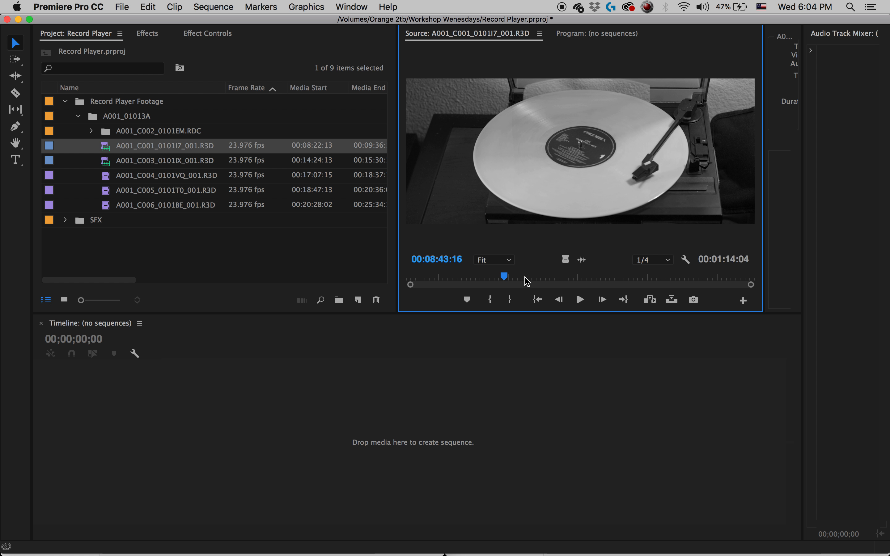
Create a new bin named Subslips at the top level of the project.
right_click(256, 262)
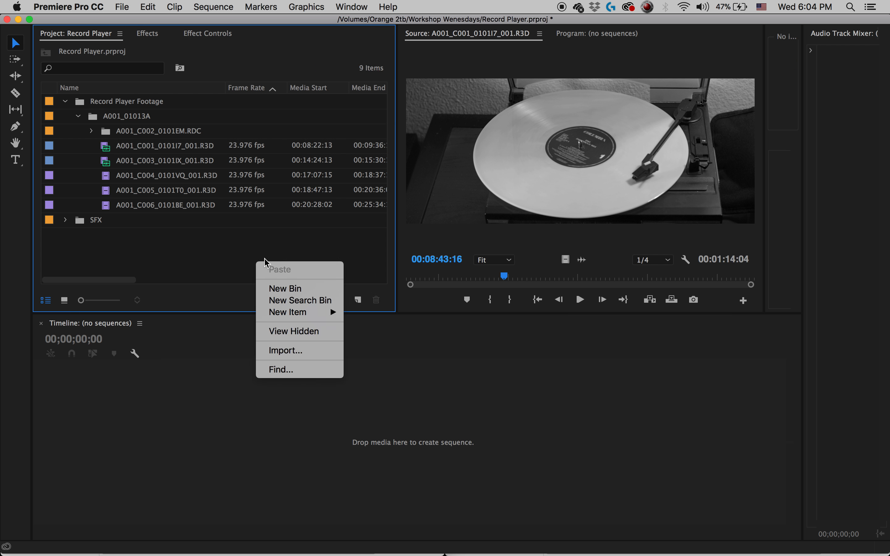
left_click(294, 288)
type("Subslips")
key("Tab")
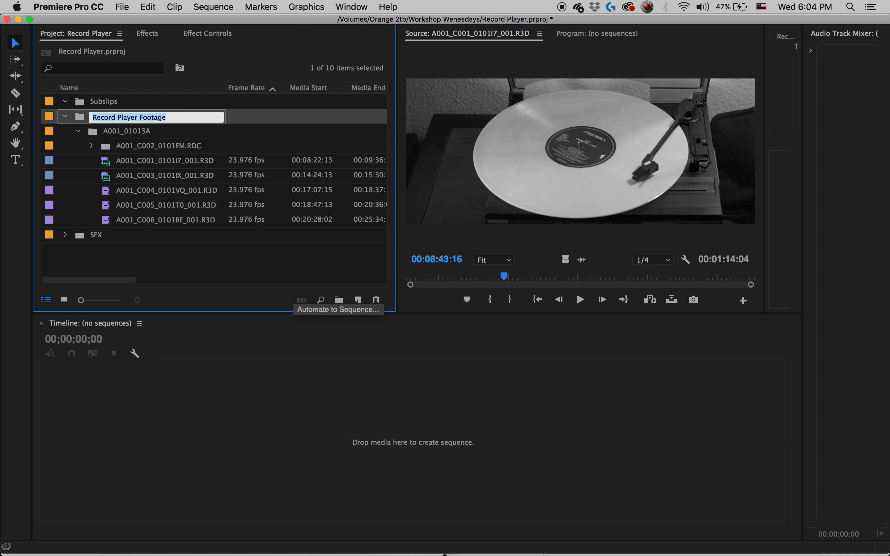
key("Escape")
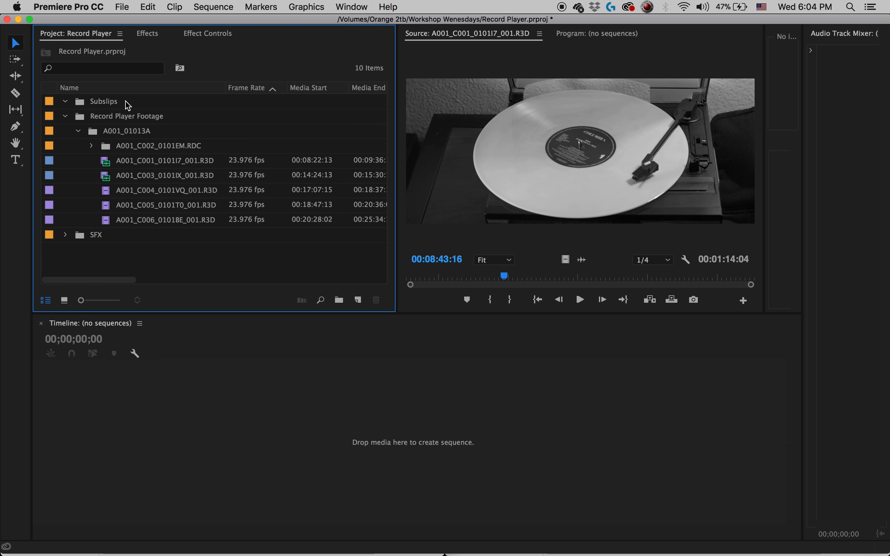
Correct the new bin's name to Subclips.
double_click(112, 103)
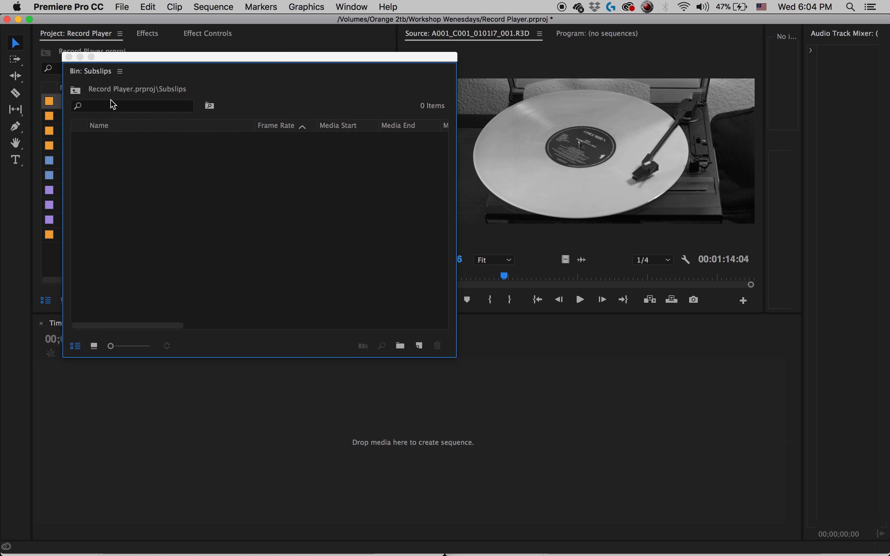
left_click(69, 57)
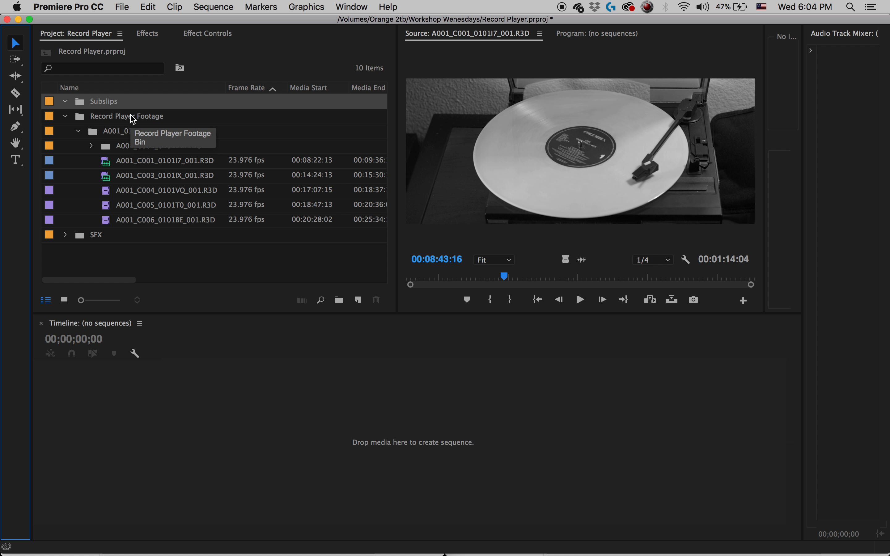
left_click(101, 101)
left_click(101, 101)
key("Right")
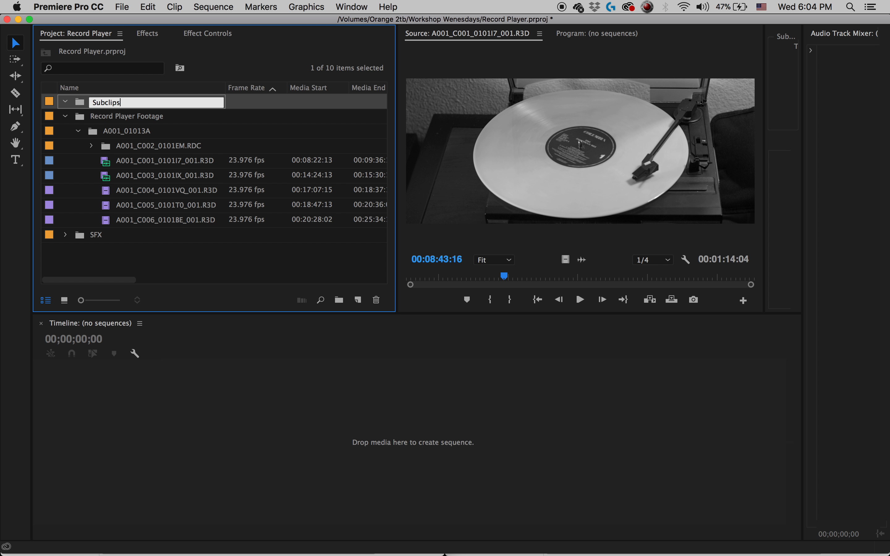
key("Tab")
left_click(200, 265)
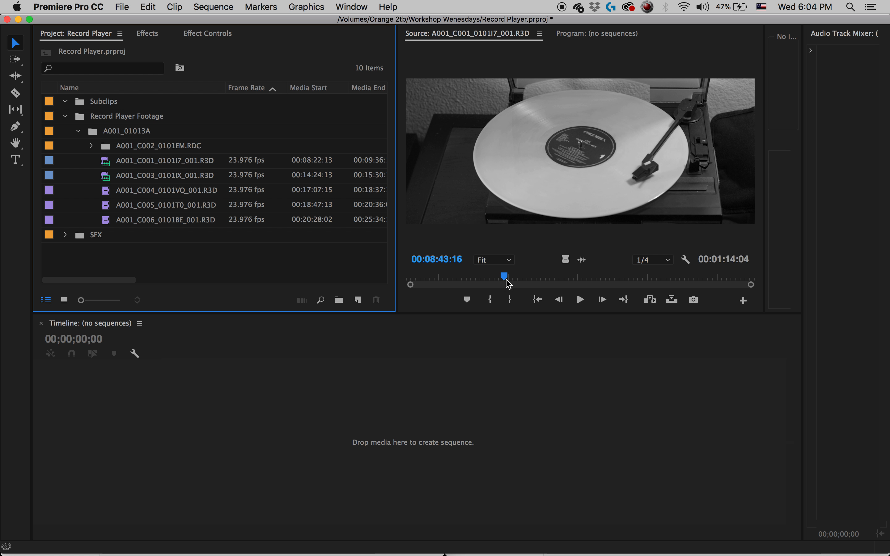
Mark an In point at 00:08:43:00 and an Out point at 00:08:58:17 on clip A001_C001_0101I7_001.R3D.
left_click_drag(516, 276, 501, 276)
key("i")
key("space")
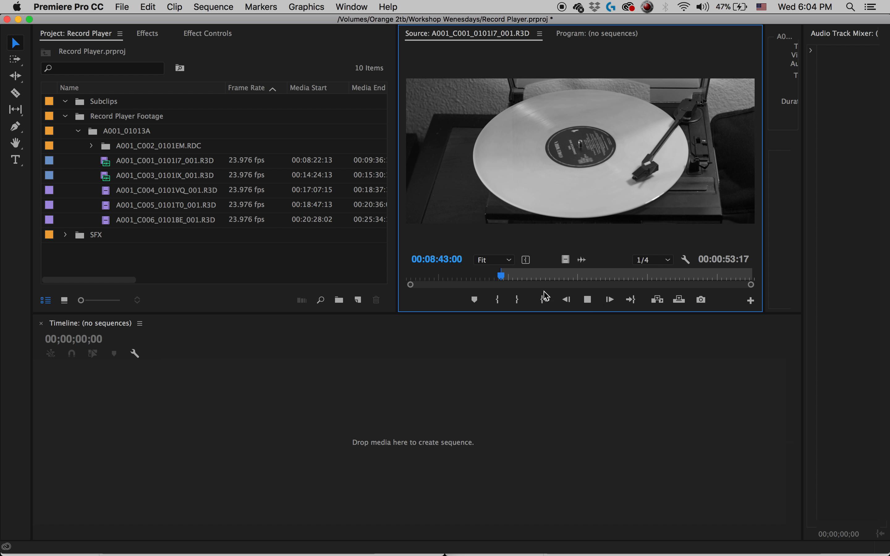
left_click_drag(513, 276, 576, 280)
key("o")
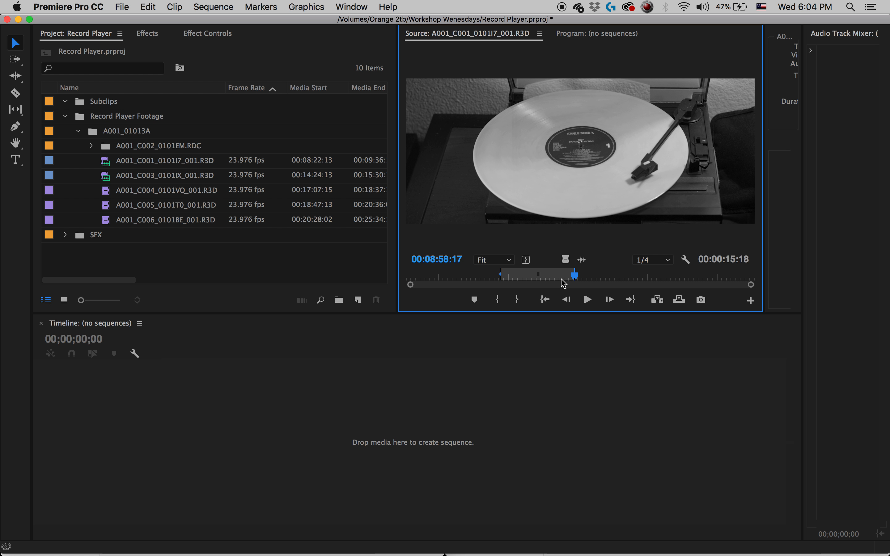
Make a subclip of the marked range with the default name and trim restriction, and move it into the Subclips bin.
key("super+u")
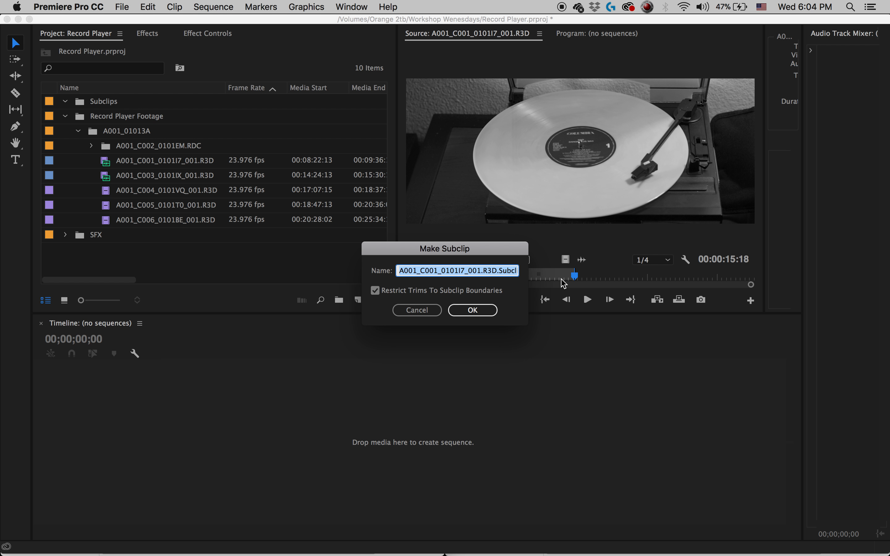
left_click(474, 311)
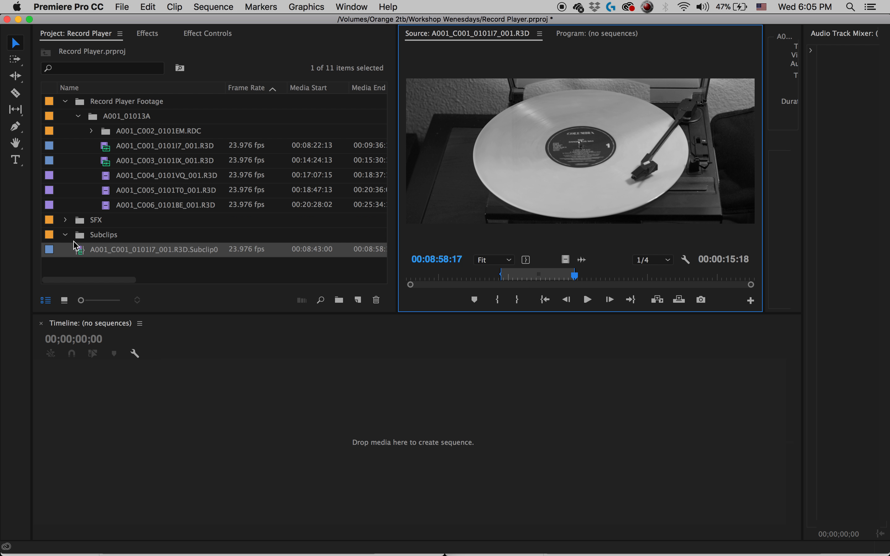
left_click(80, 253)
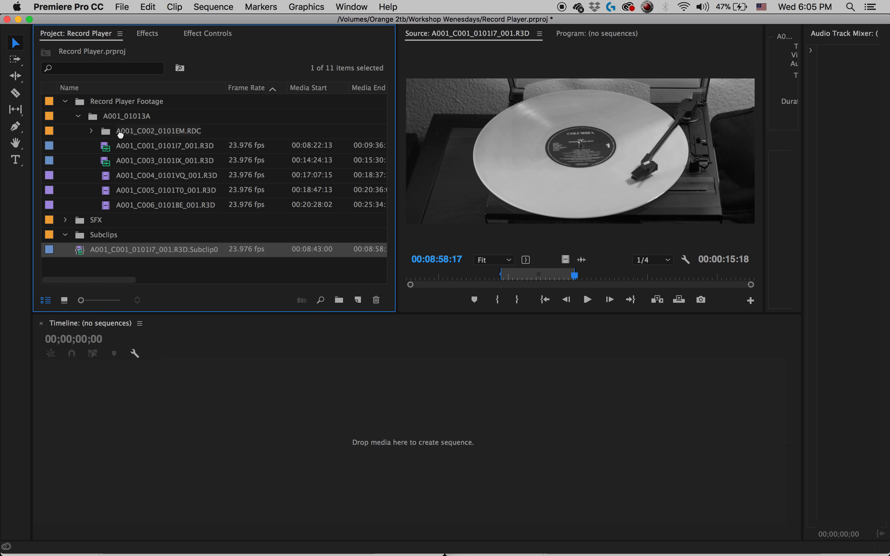
left_click(112, 239)
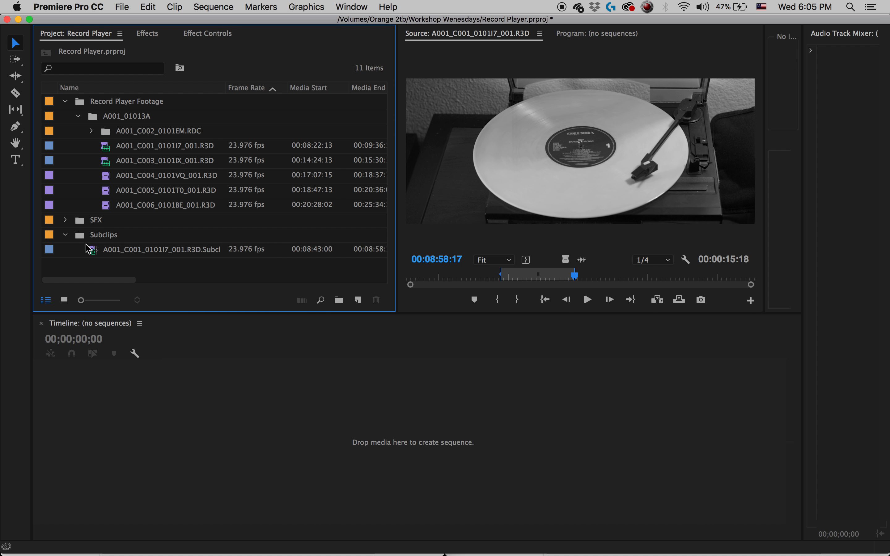
left_click(66, 235)
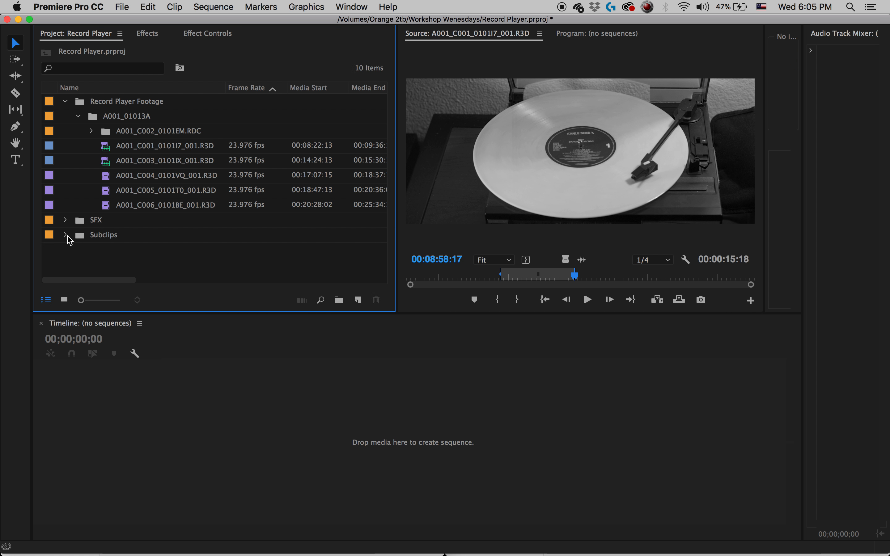
Load clip A001_C003_0101IX_001.R3D and mark In and Out points around a section of about 00:00:18:15 ending at 00:14:58:07.
double_click(107, 166)
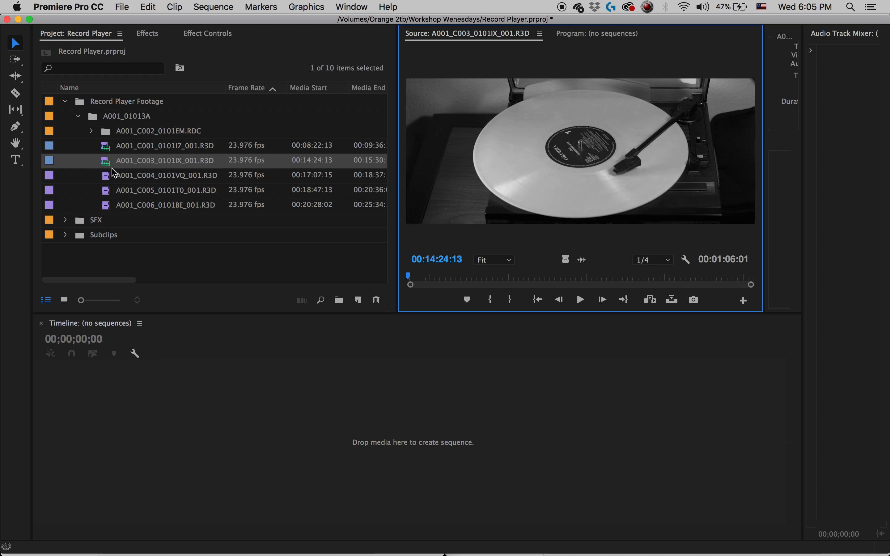
left_click_drag(425, 277, 487, 277)
key("i")
left_click(583, 278)
key("o")
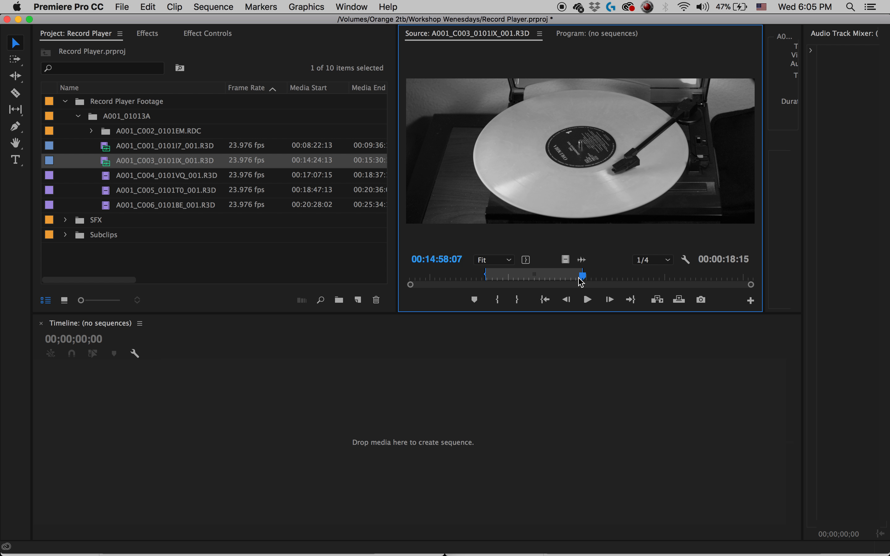
Make a default-named subclip of the marked A001_C003_0101IX_001.R3D range and move it into the Subclips bin.
key("super+u")
key("Return")
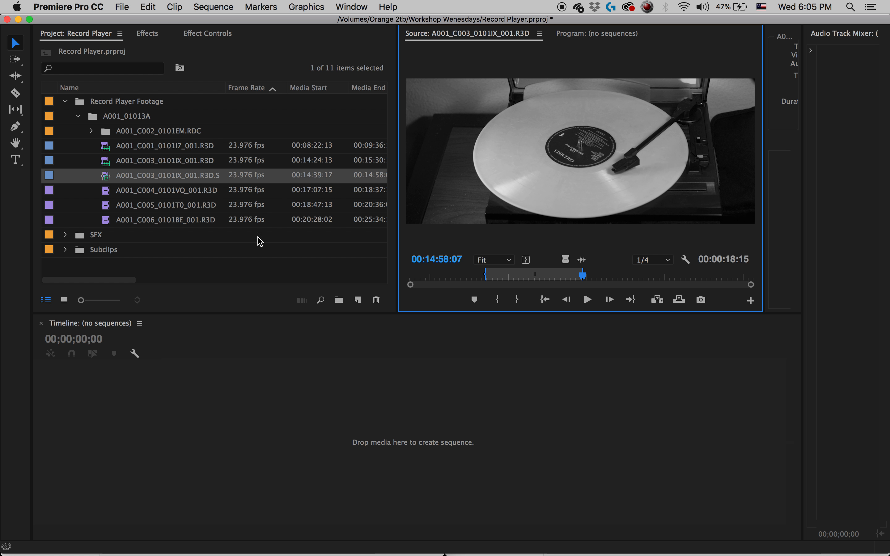
left_click_drag(106, 176, 109, 254)
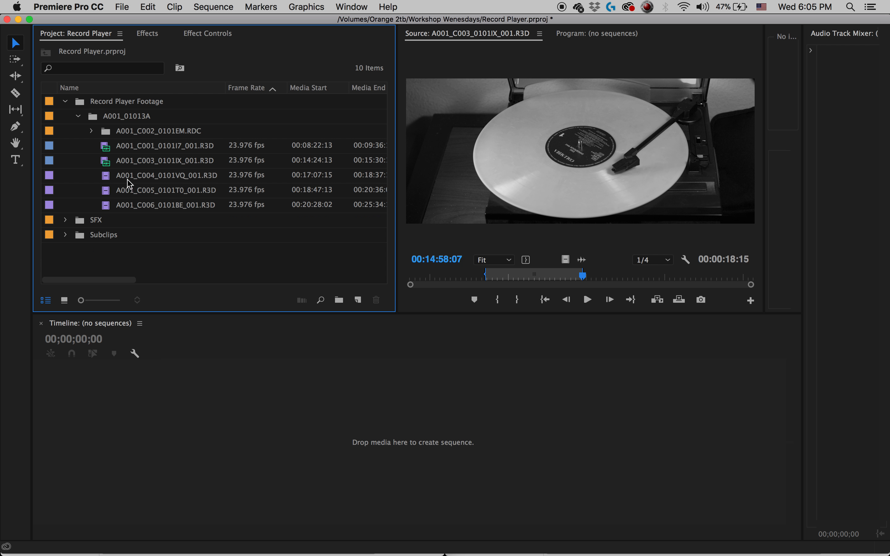
Load clip A001_C004_0101VQ_001.R3D and mark In at 00:17:34:09 and Out at 00:18:01:03.
double_click(113, 177)
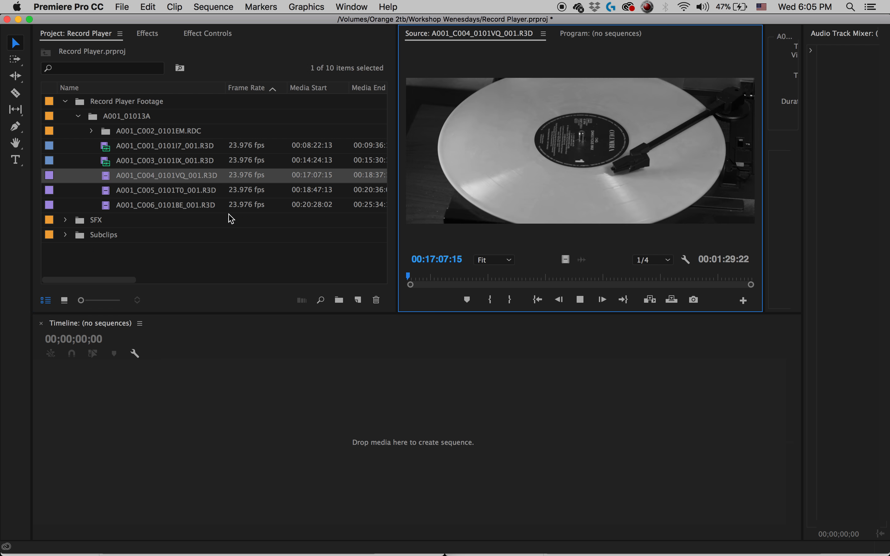
left_click_drag(489, 278, 511, 276)
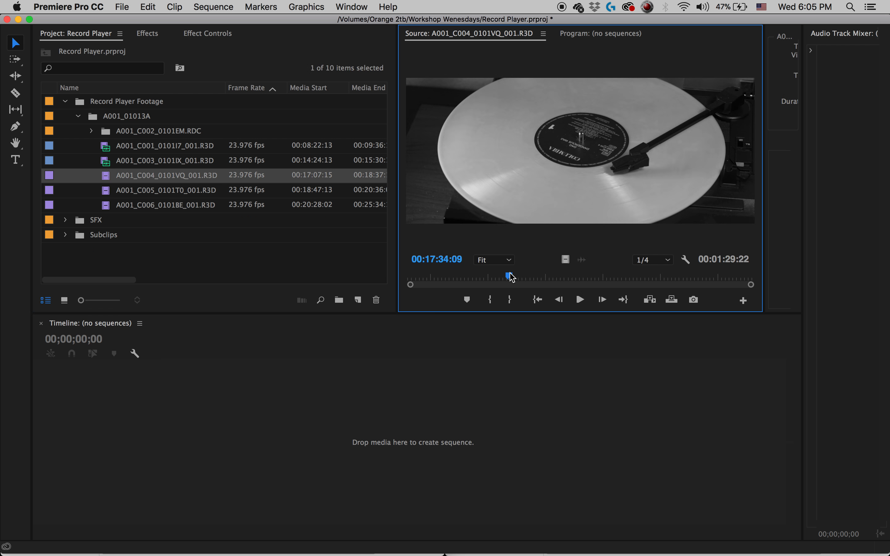
key("i")
left_click(611, 276)
key("o")
Make a default-named subclip of the marked A001_C004_0101VQ_001.R3D range and move it into the Subclips bin.
key("super+u")
key("Return")
left_click_drag(110, 190, 107, 251)
Make a default-named subclip of A001_C005_0101T0_001.R3D from 00:19:26:18 to 00:19:52:22.
double_click(114, 191)
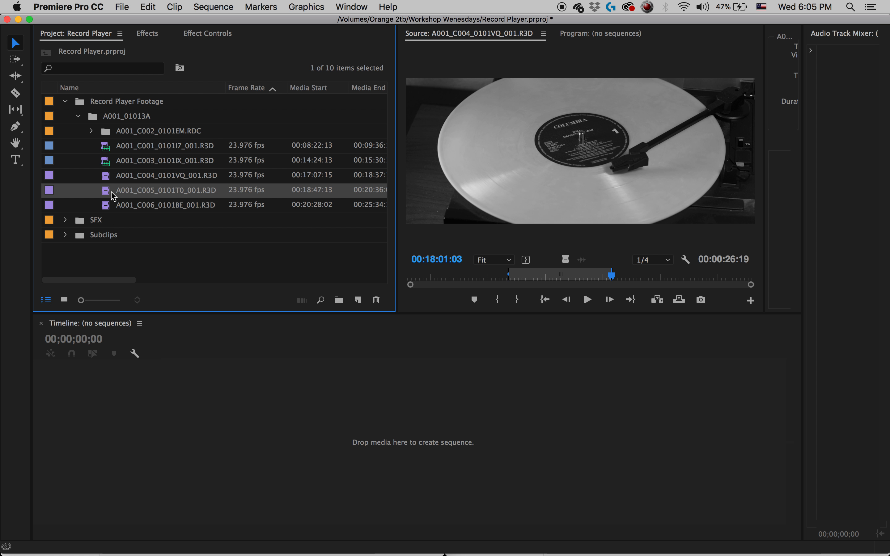
left_click_drag(488, 278, 530, 278)
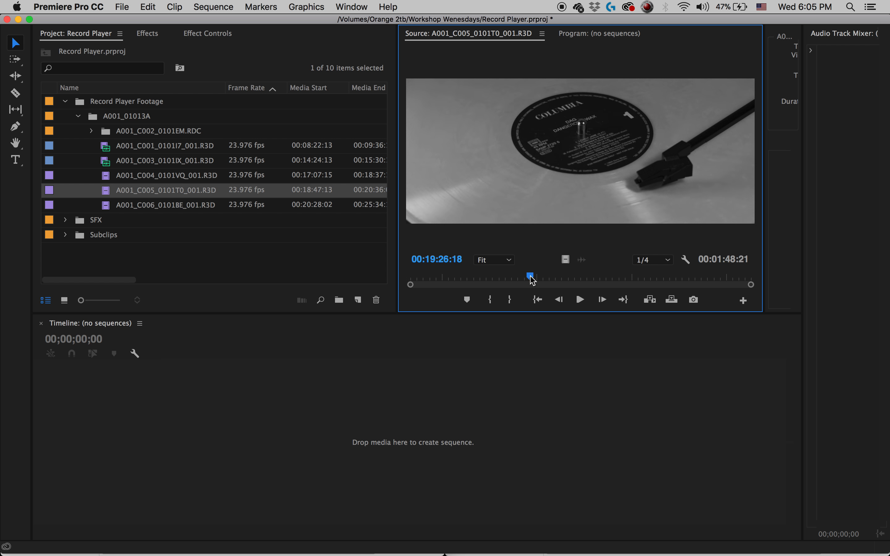
left_click(615, 282)
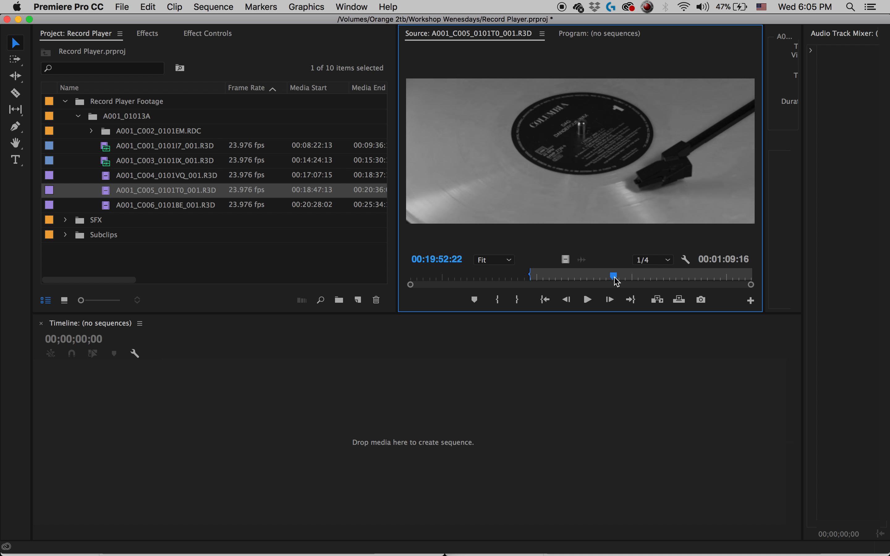
key("o")
key("super+u")
key("Return")
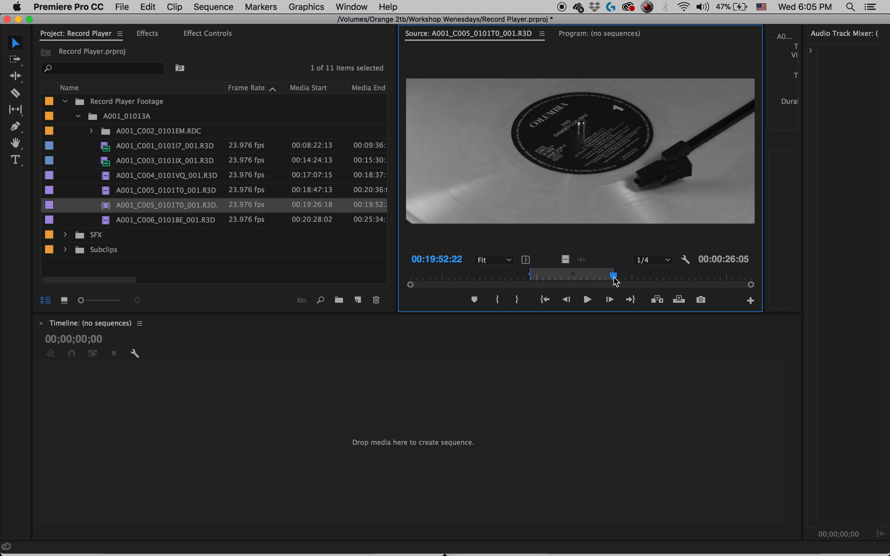
Load clip A001_C006_0101BE_001.R3D and mark In at 00:22:28:09 and Out at 00:23:44:17.
double_click(115, 221)
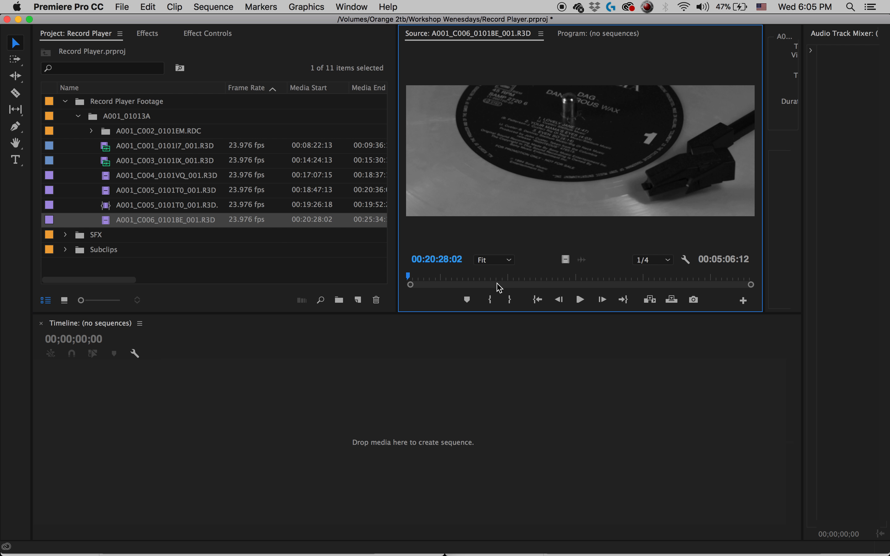
left_click(537, 276)
left_click_drag(539, 276, 543, 277)
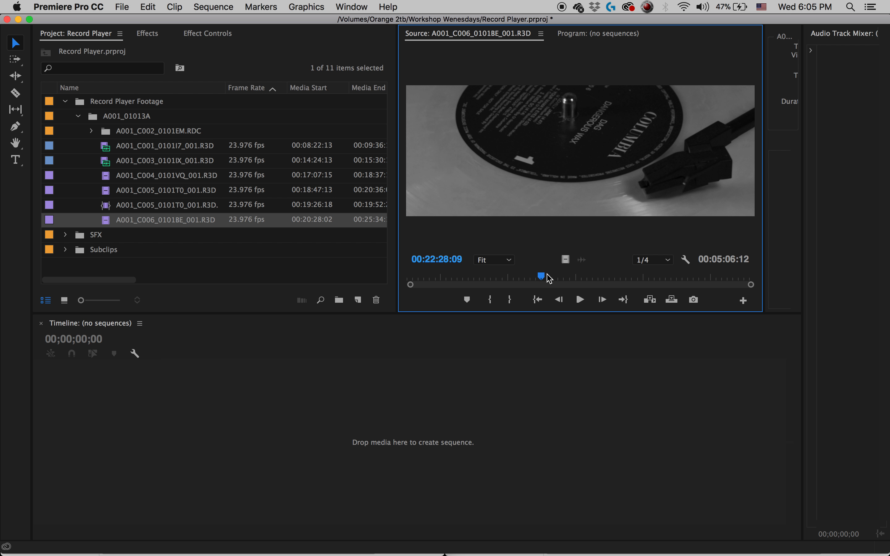
key("i")
left_click(623, 278)
left_click_drag(625, 279, 627, 279)
key("o")
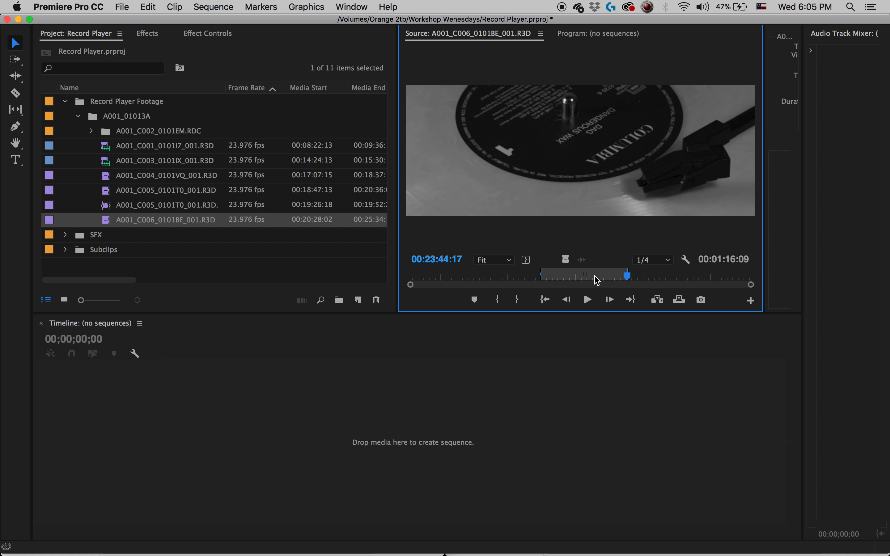
Make a default-named subclip of the marked A001_C006_0101BE_001.R3D range and move the C005 and C006 subclips into the Subclips bin.
key("super+u")
key("Return")
left_click_drag(110, 206, 106, 251)
left_click(110, 222)
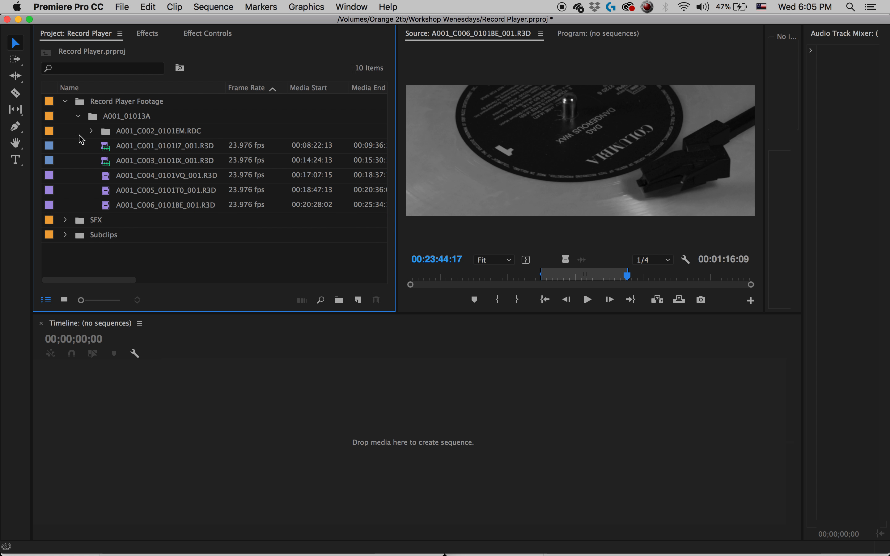
Collapse the Record Player Footage bin with its nested folders and expand the Subclips bin.
left_click(89, 131)
left_click(90, 132)
left_click(78, 116)
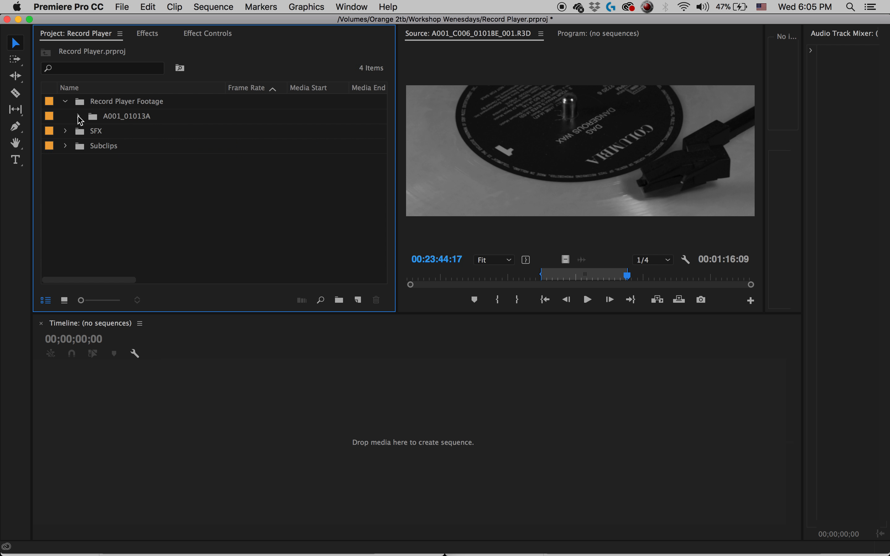
left_click(65, 101)
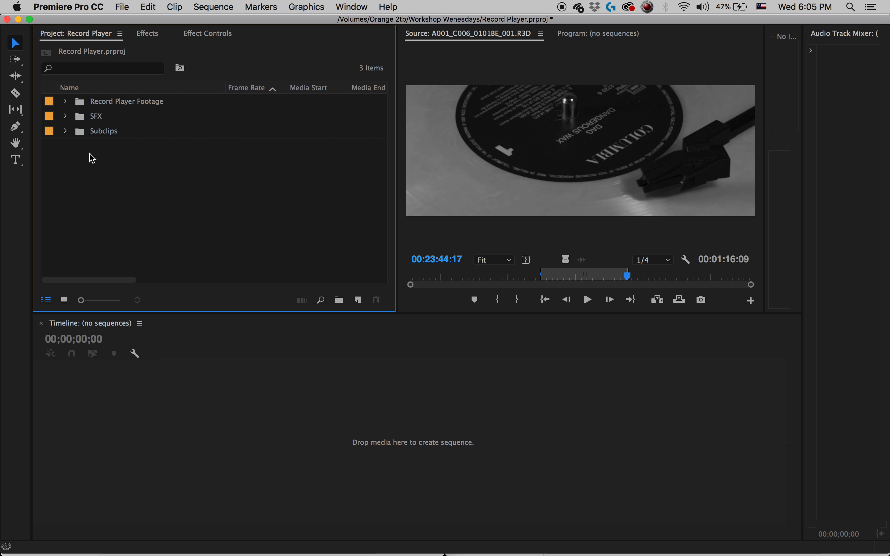
left_click(65, 131)
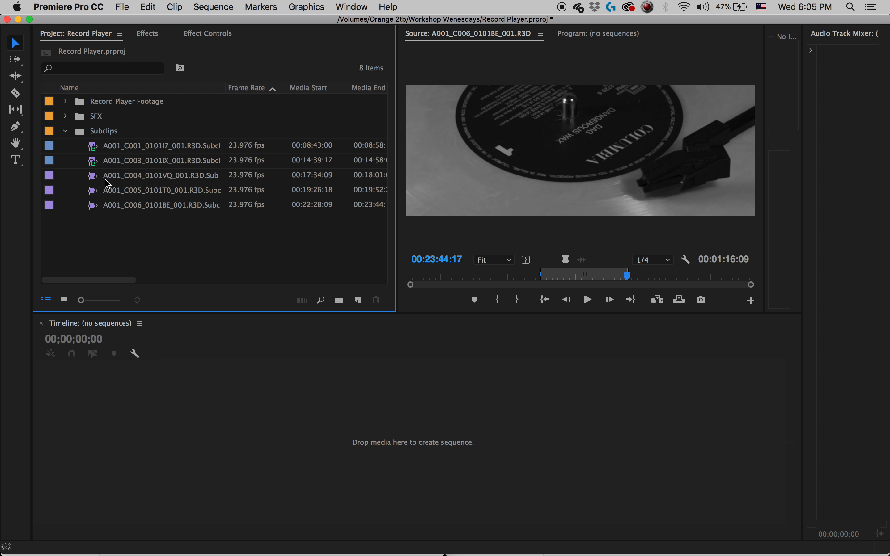
Load the A001_C006_0101BE_001.R3D subclip in the source monitor and play back its opening seconds.
double_click(94, 208)
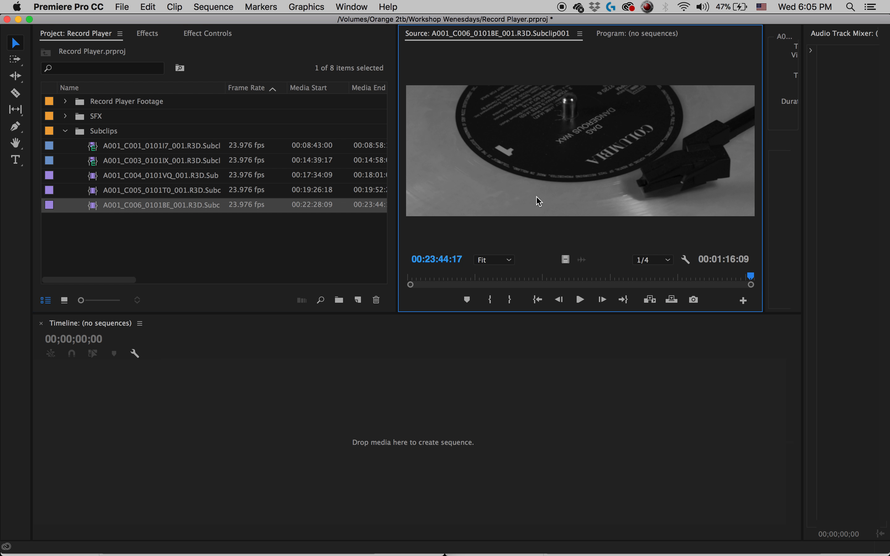
key("space")
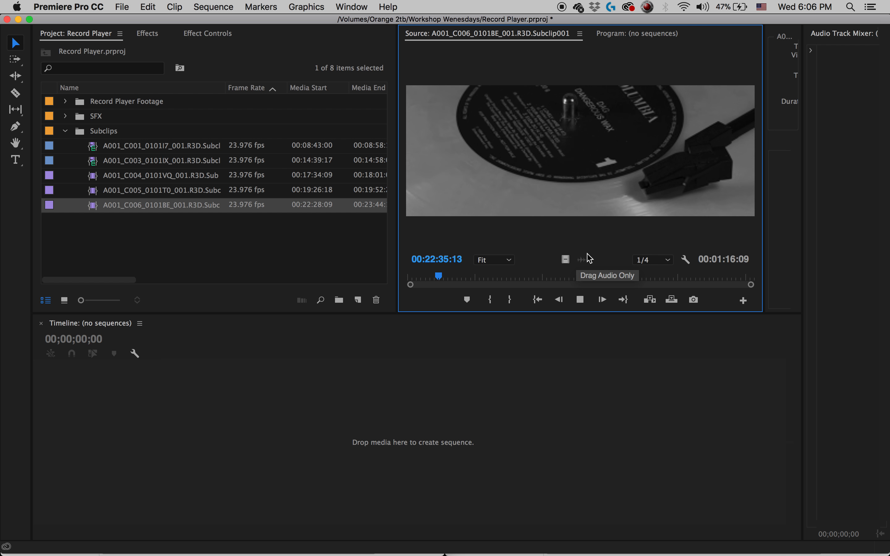
key("space")
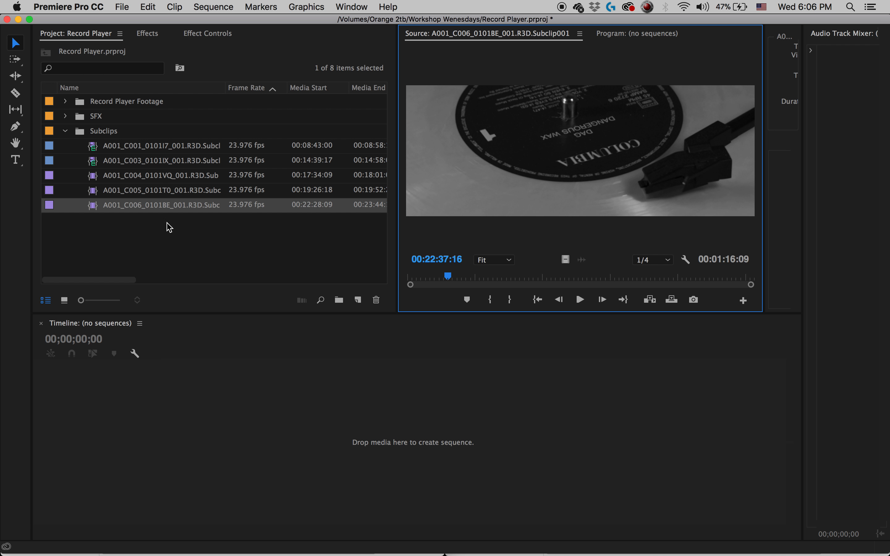
Collapse the Subclips bin and create a new top-level bin named SEQ.
left_click(64, 132)
right_click(105, 214)
left_click(135, 243)
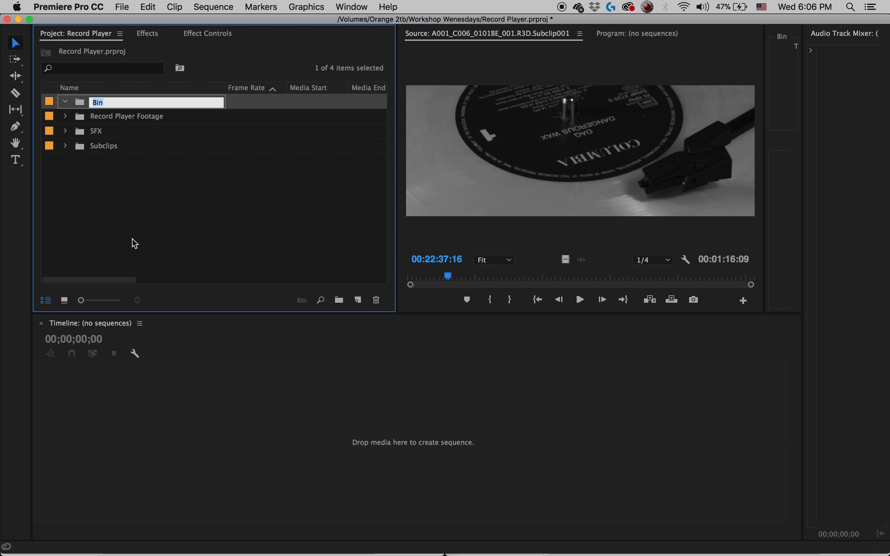
key("Tab")
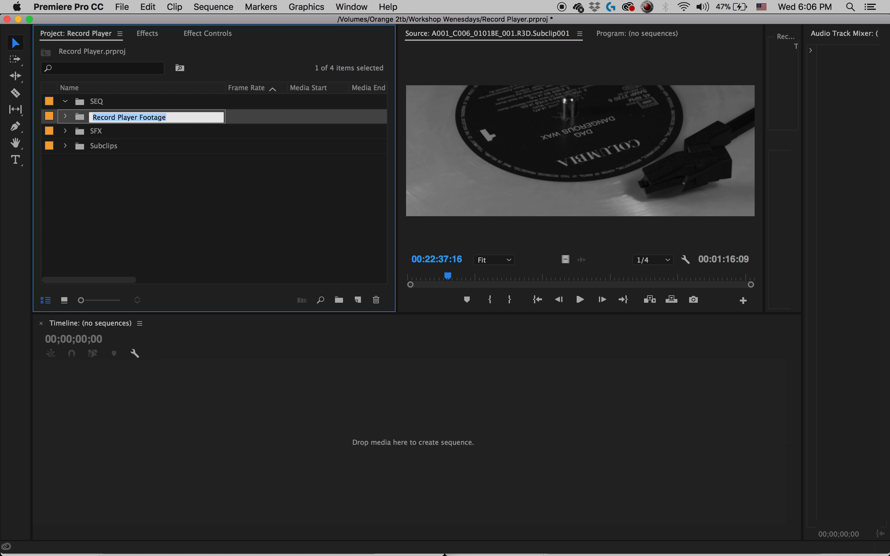
left_click(113, 234)
Create a new sequence from the A001_C003_0101IX_001.R3D subclip in the Subclips bin.
left_click(65, 146)
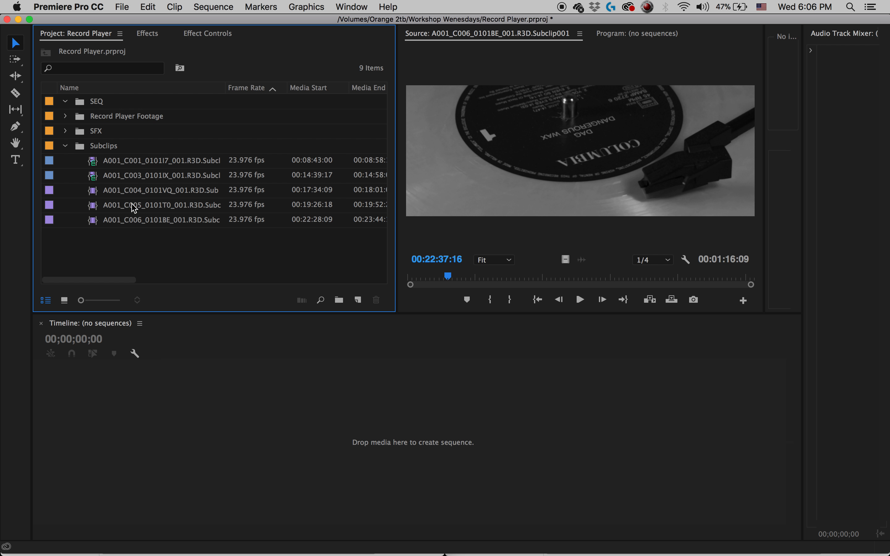
left_click(96, 167)
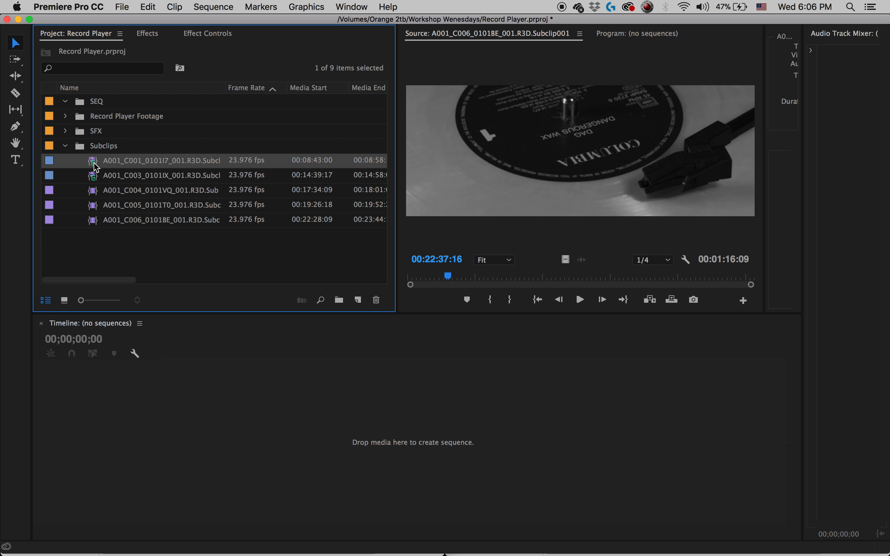
left_click_drag(95, 180, 95, 200)
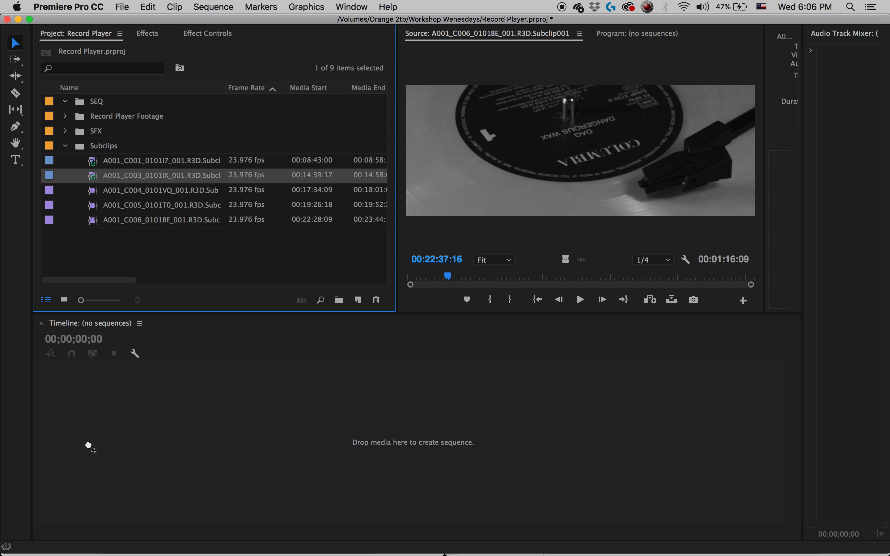
left_click_drag(89, 447, 90, 447)
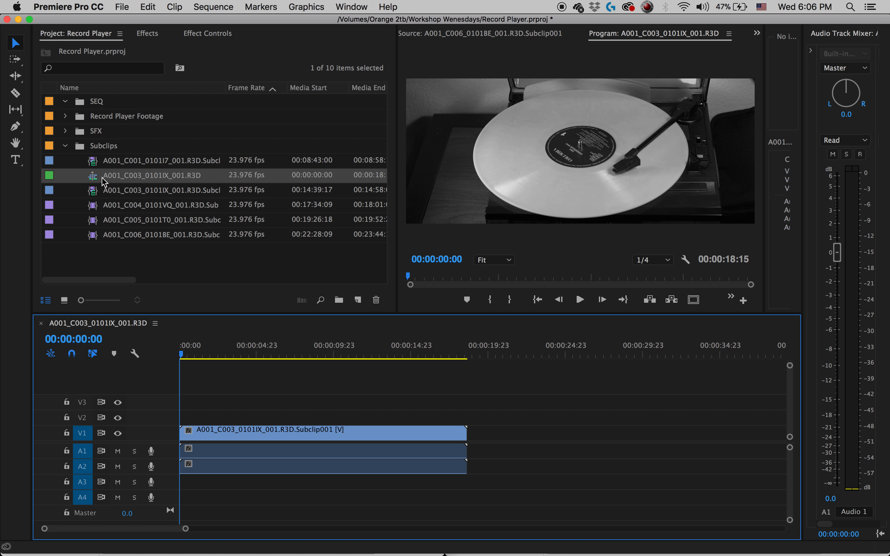
Move the new A001_C003_0101IX_001.R3D sequence from Subclips into the SEQ bin and collapse that bin.
left_click(97, 180)
left_click_drag(99, 103, 102, 106)
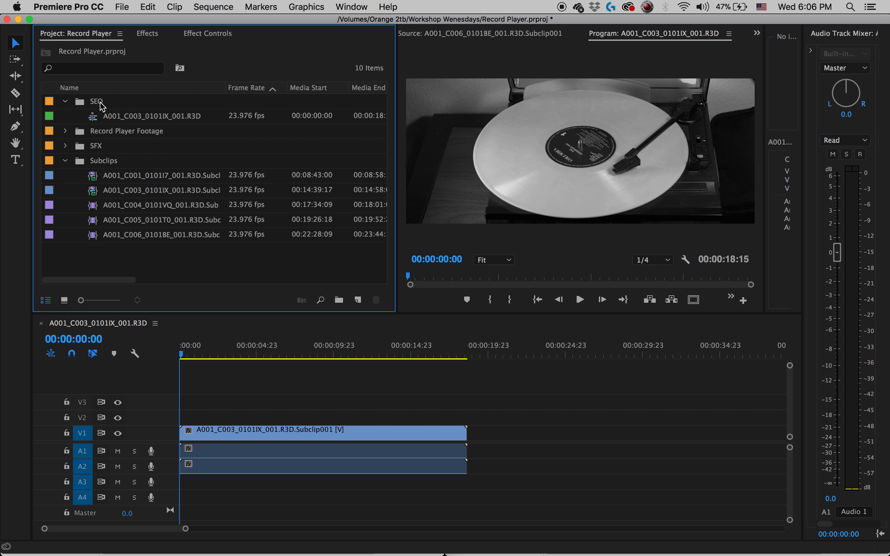
left_click(65, 101)
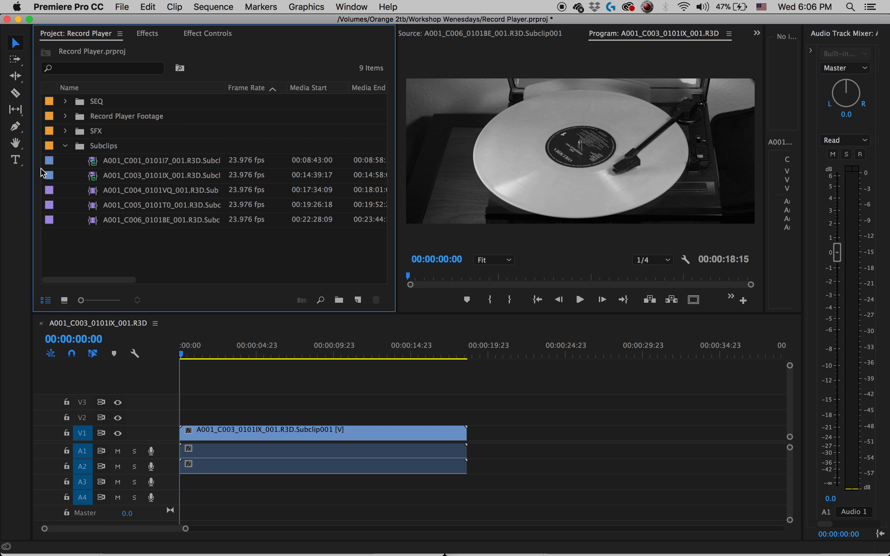
Delete the A001_C003_0101IX_001.R3D subclip from the sequence timeline.
left_click(251, 349)
left_click(360, 428)
key("Delete")
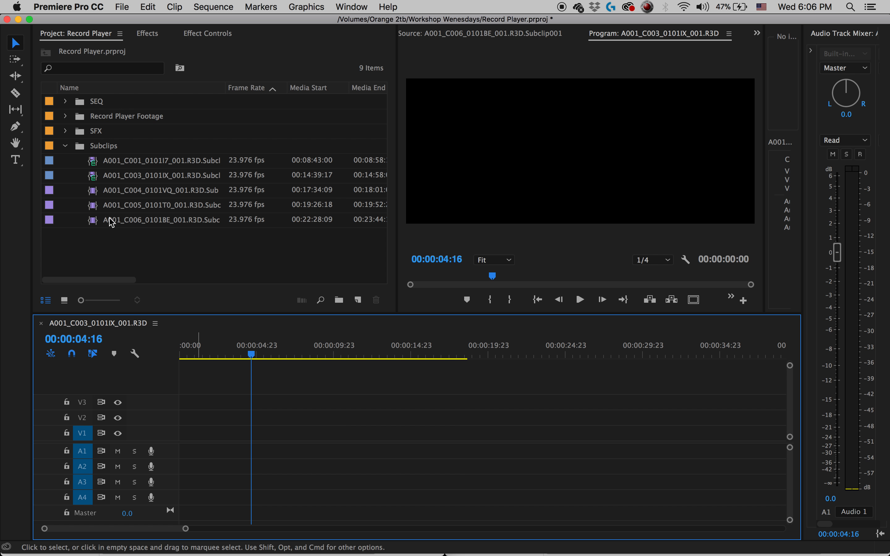
Place the A001_C006_0101BE_001.R3D subclip at the start of V1 with the existing sequence settings, preview it, and delete it.
left_click_drag(96, 225, 199, 432)
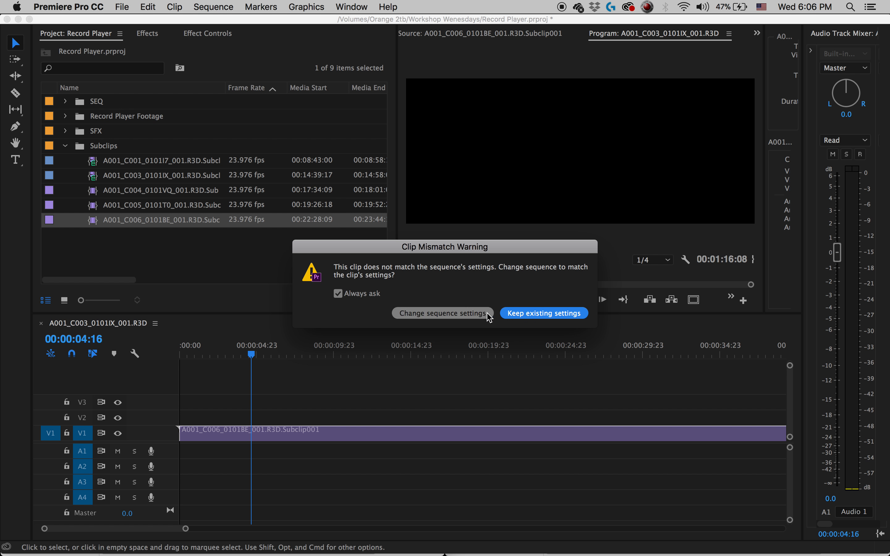
left_click(549, 315)
key("space")
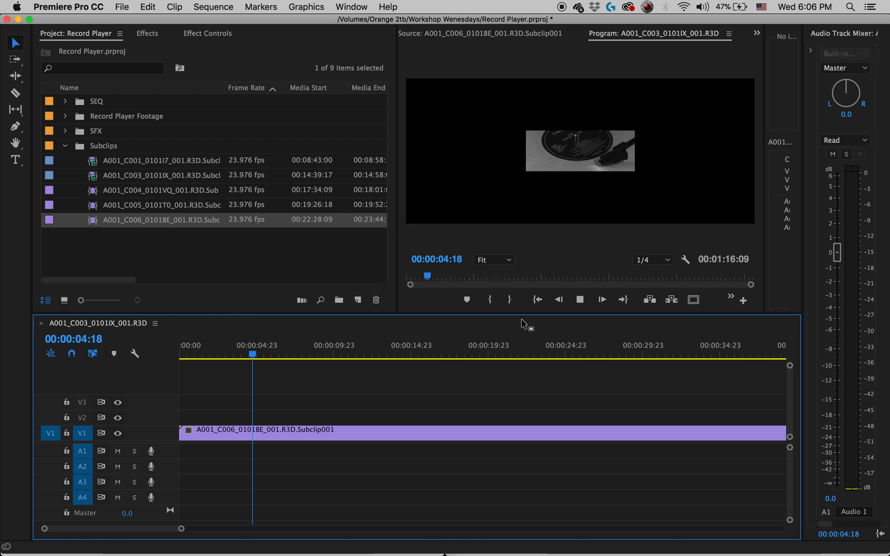
key("space")
left_click(320, 437)
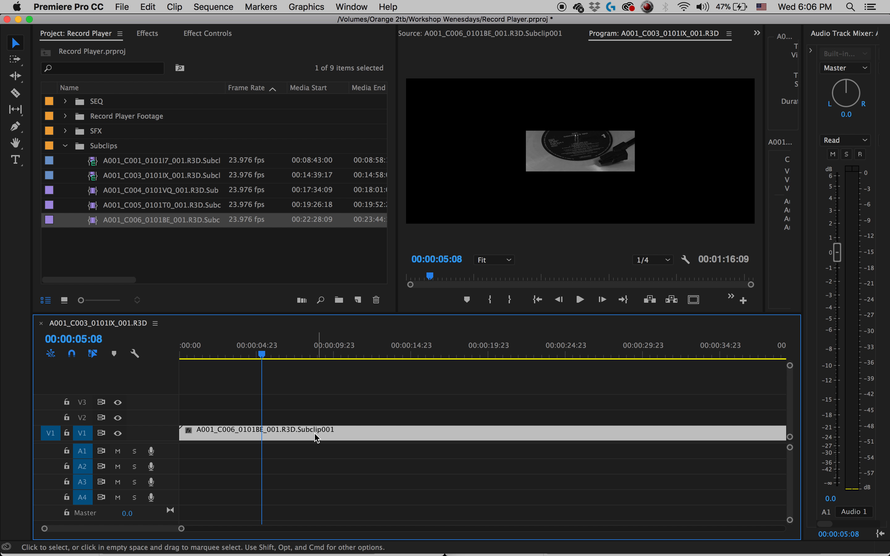
key("Delete")
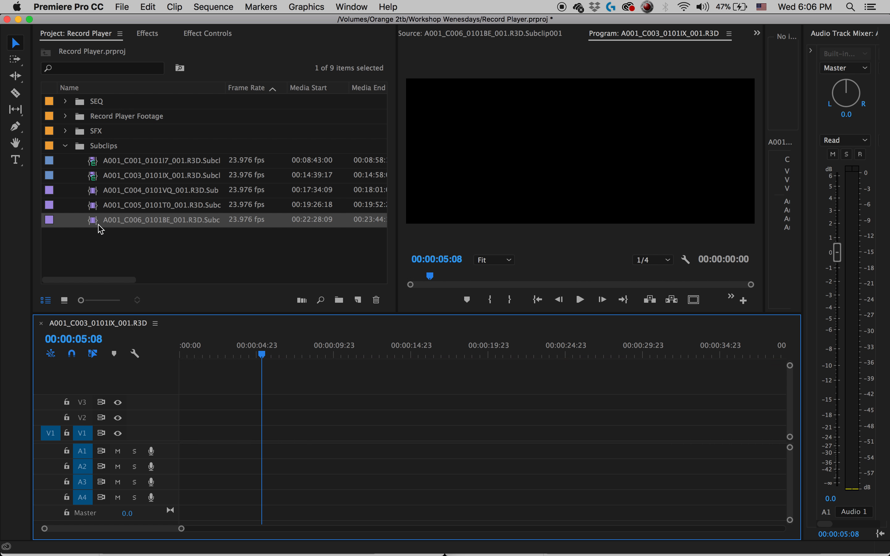
Place the A001_C006_0101BE_001.R3D subclip at the start of V1, changing the sequence settings to match the clip.
left_click_drag(95, 228, 307, 409)
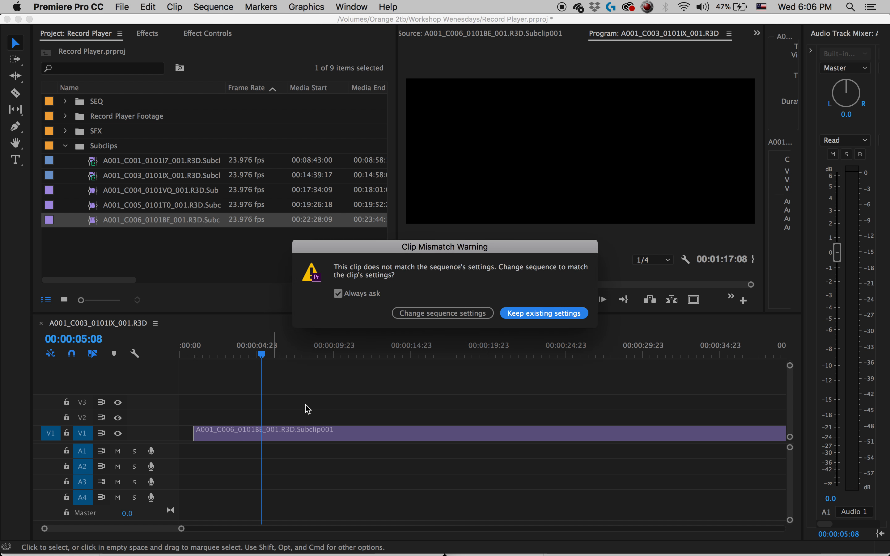
left_click(454, 314)
left_click_drag(395, 439, 351, 436)
key("backslash")
key("minus")
Place the A001_C001_0101I7_001.R3D subclip after the C006 clip on the timeline, check its framing, and delete it.
left_click_drag(125, 161, 366, 439)
left_click(372, 348)
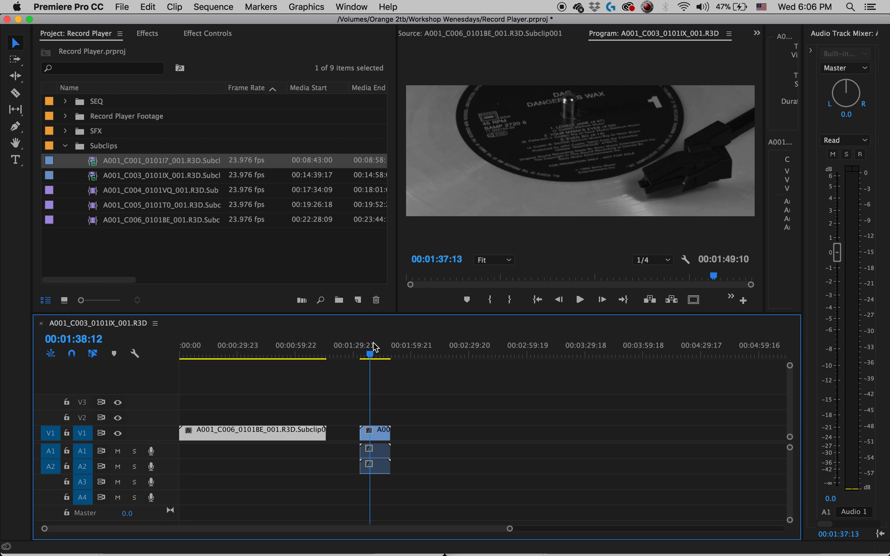
left_click_drag(374, 347, 392, 349)
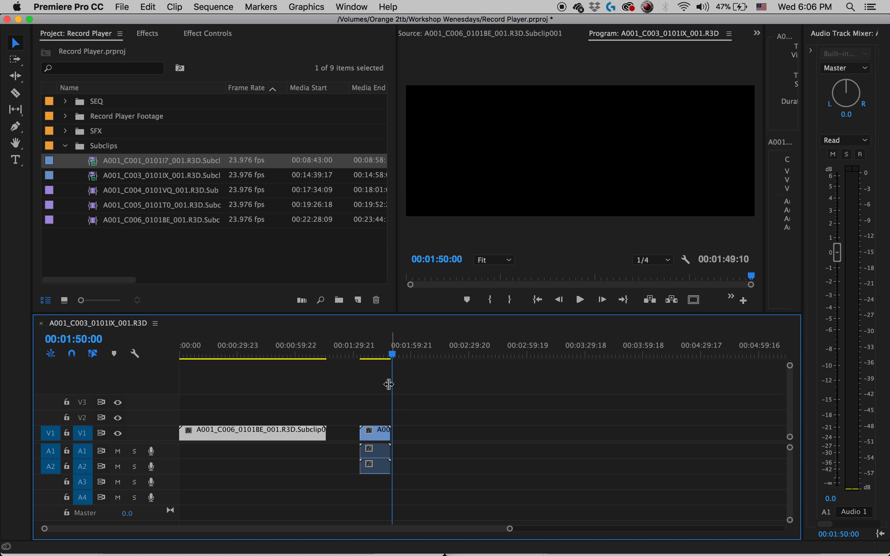
left_click(386, 443)
key("Delete")
left_click(267, 430)
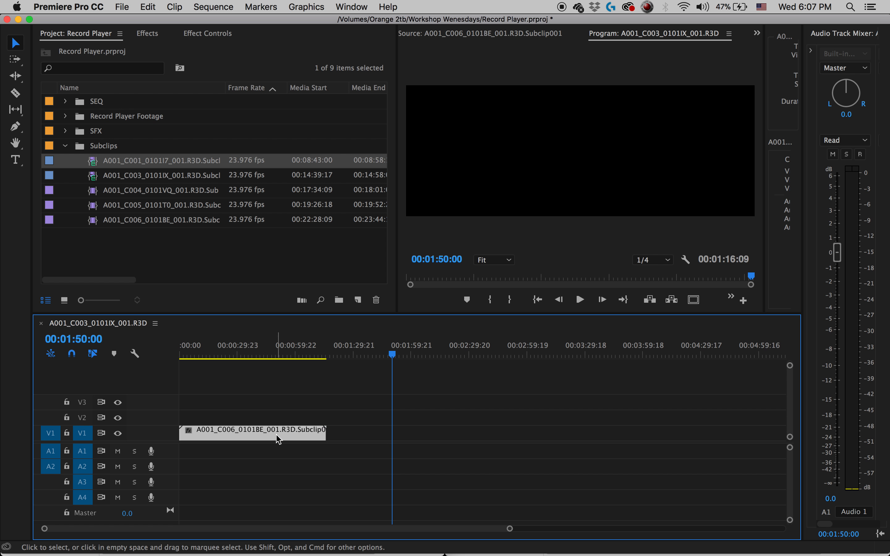
Replace the C006 clip with the A001_C001_0101I7_001.R3D subclip at the start of V1, keeping the existing sequence settings.
key("Delete")
left_click_drag(94, 166, 191, 438)
left_click(521, 316)
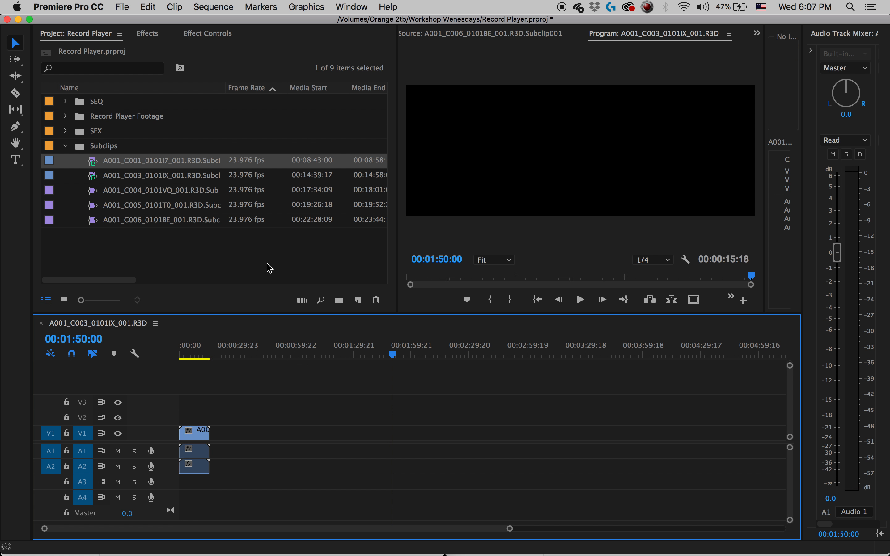
Place the A001_C003_0101IX_001.R3D subclip further along V1 and delete the C001 clip from the timeline.
double_click(96, 179)
left_click_drag(96, 179, 217, 345)
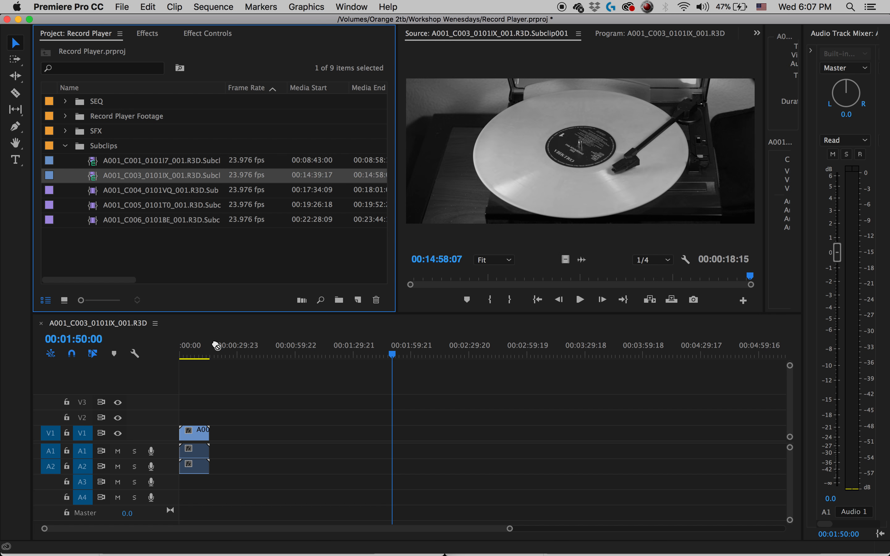
left_click_drag(155, 260, 254, 434)
left_click(194, 433)
key("Delete")
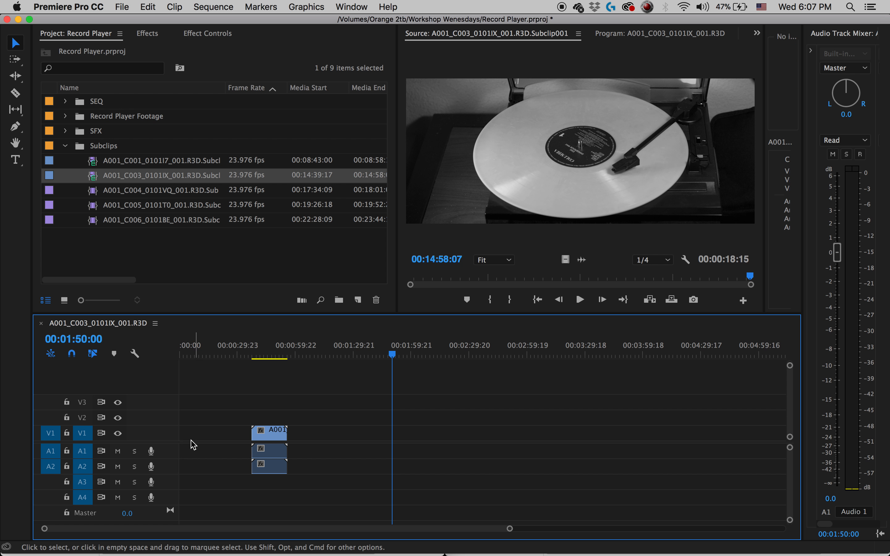
Ripple-delete the gap before the C003 clip and play the sequence to check its framing.
right_click(205, 436)
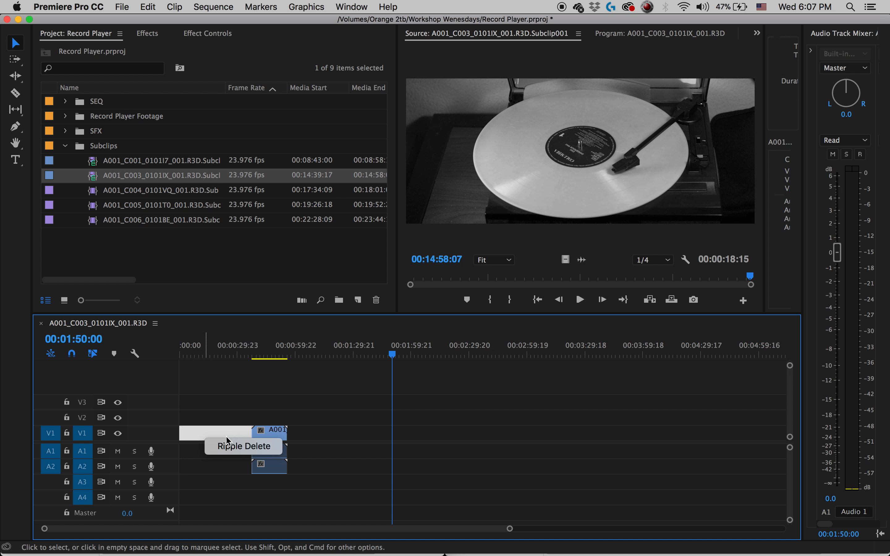
left_click(244, 446)
left_click_drag(182, 354, 194, 353)
key("space")
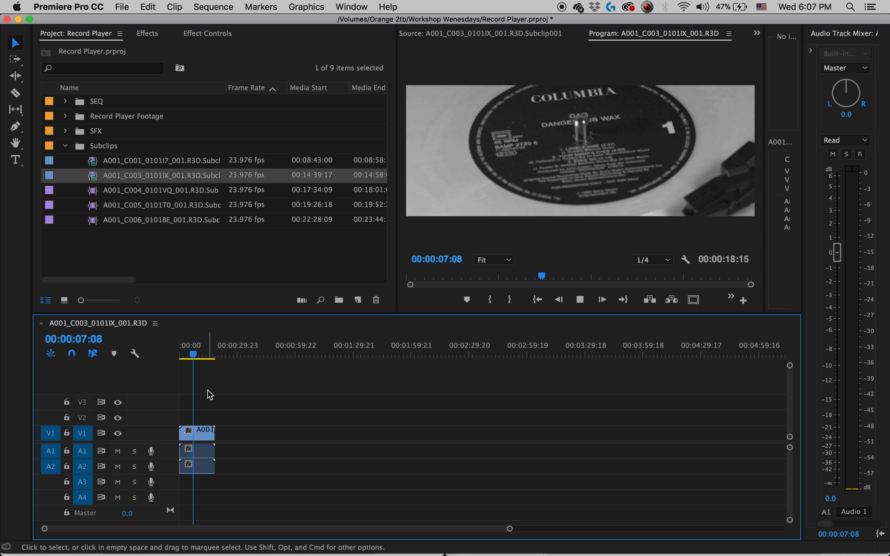
Place the A001_C001_0101I7_001.R3D subclip after the C003 clip and delete both clips from the timeline.
left_click_drag(93, 161, 248, 441)
left_click(199, 434)
key("Delete")
left_click(274, 431)
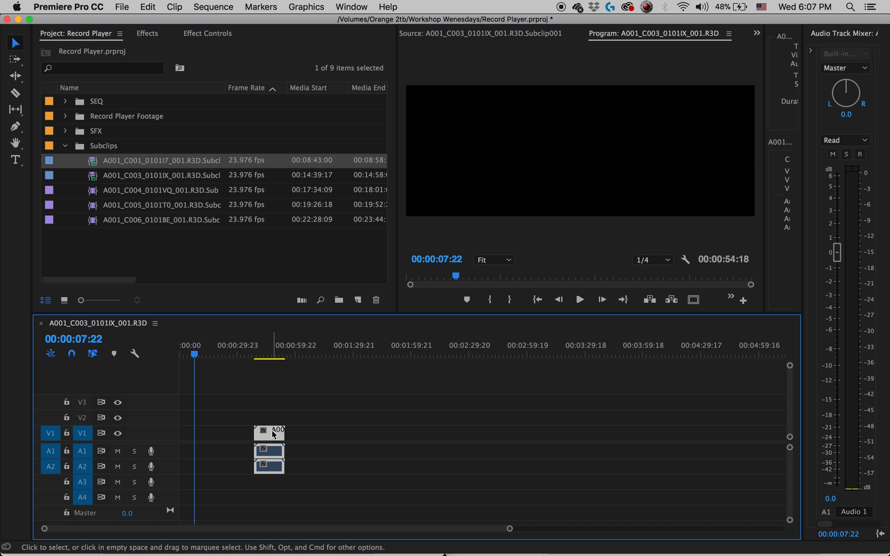
key("Delete")
Place the A001_C001_0101I7_001.R3D subclip at the start of V1, changing the sequence settings to match the clip, and check its framing.
left_click_drag(94, 162, 211, 433)
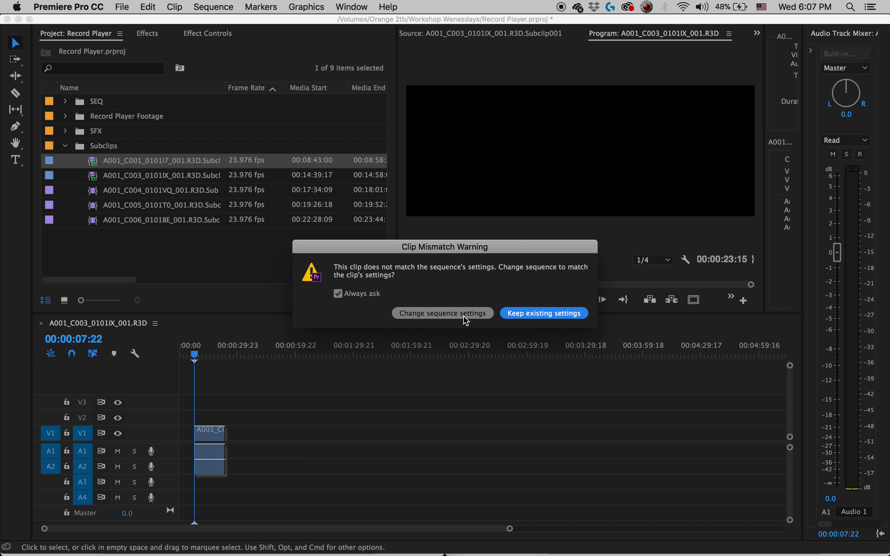
left_click(443, 313)
left_click_drag(215, 437, 199, 436)
left_click_drag(206, 352, 163, 358)
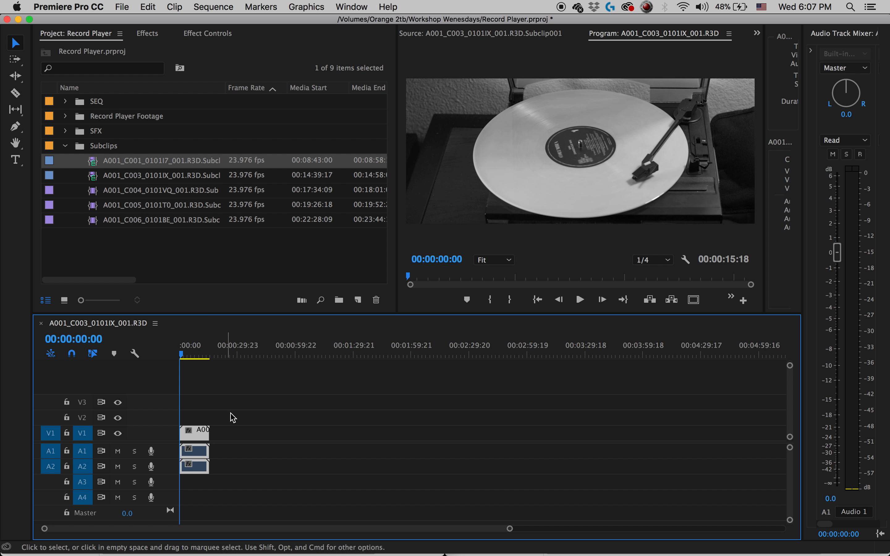
Replace the C001 clip with the A001_C003_0101IX_001.R3D subclip at the start of V1, check its framing, and delete it.
key("Delete")
left_click_drag(95, 173, 185, 434)
left_click(195, 430)
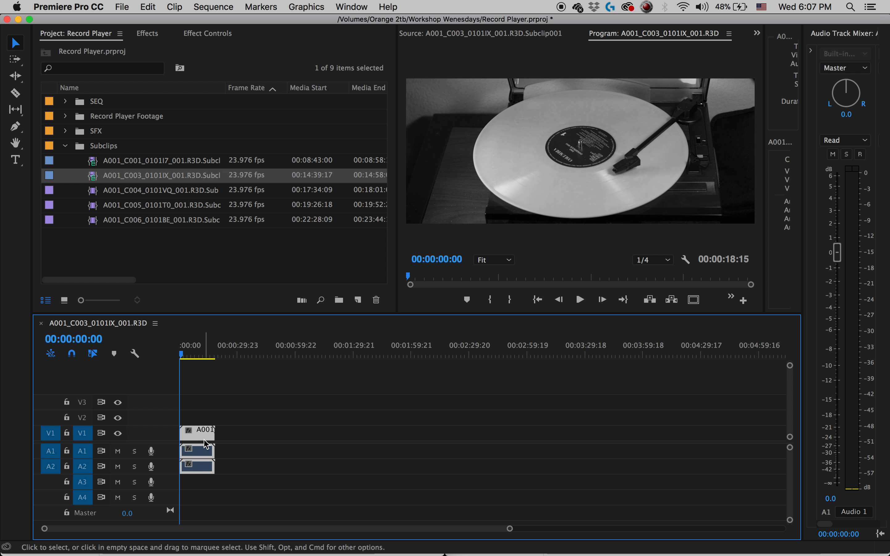
key("Delete")
Place the A001_C006_0101BE_001.R3D subclip at the start of V1, keeping the existing sequence settings.
left_click(96, 221)
left_click_drag(97, 229, 201, 444)
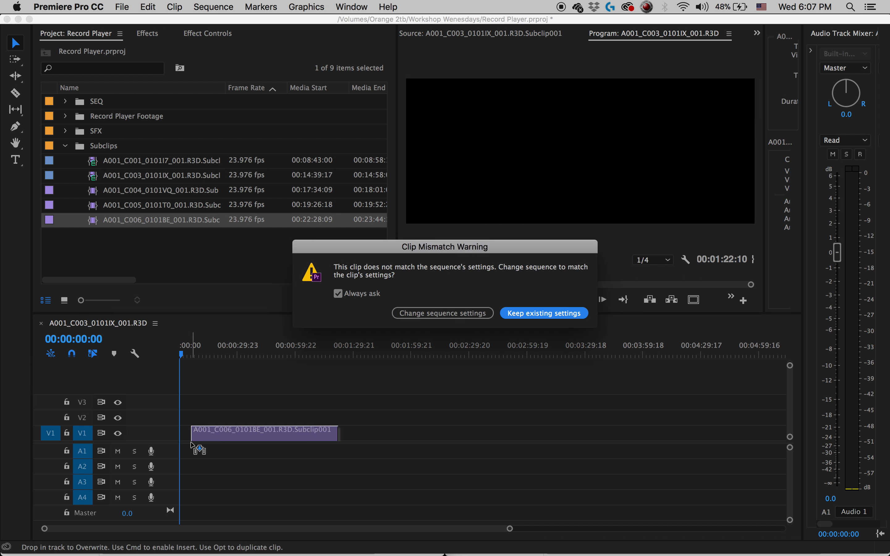
left_click(531, 315)
left_click_drag(309, 439, 297, 439)
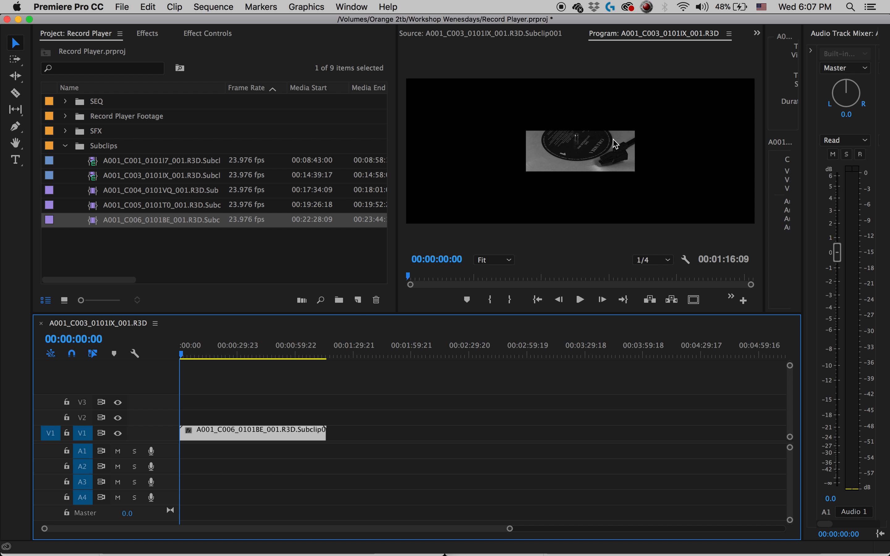
Apply Scale to Frame Size to the C006 clip on V1 and play it to check the framing.
left_click(222, 32)
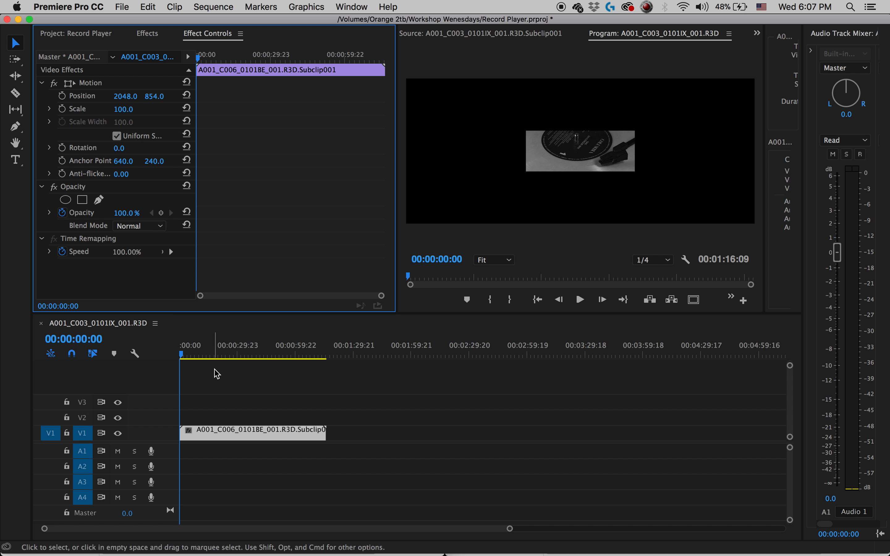
right_click(257, 442)
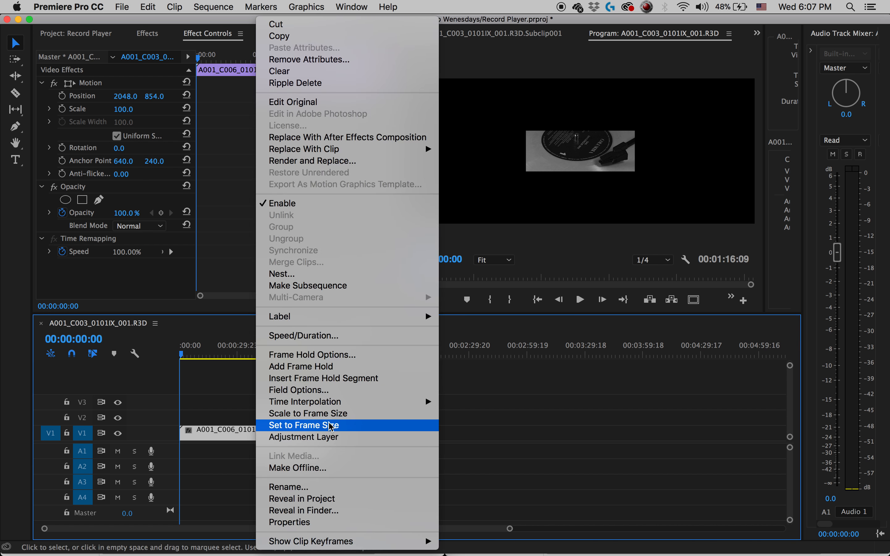
left_click(332, 413)
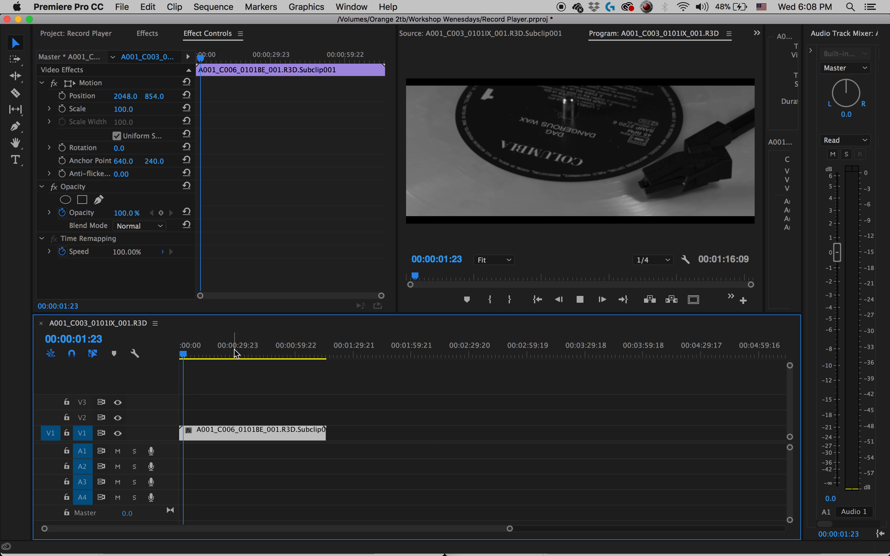
key("space")
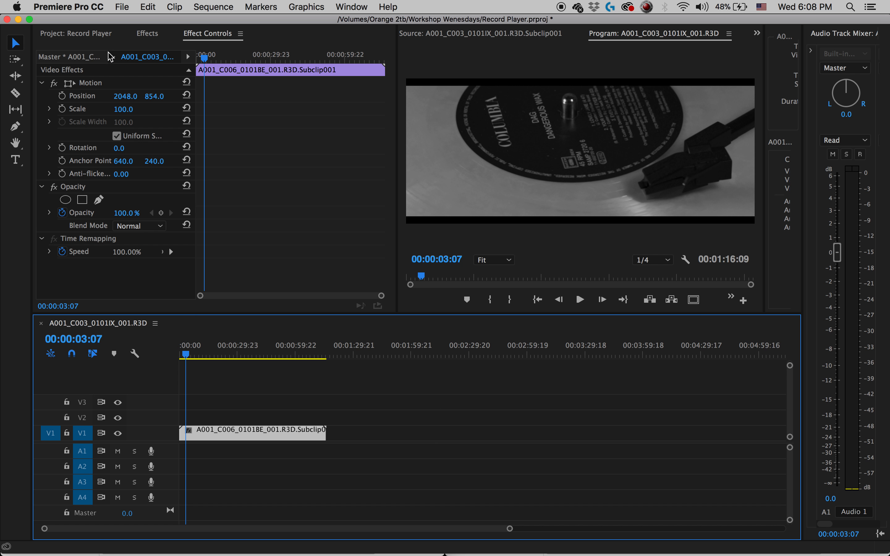
Place the A001_C005_0101T0_001.R3D subclip after the C006 clip on V1 and preview it.
left_click(75, 34)
left_click_drag(95, 207, 344, 433)
left_click(347, 351)
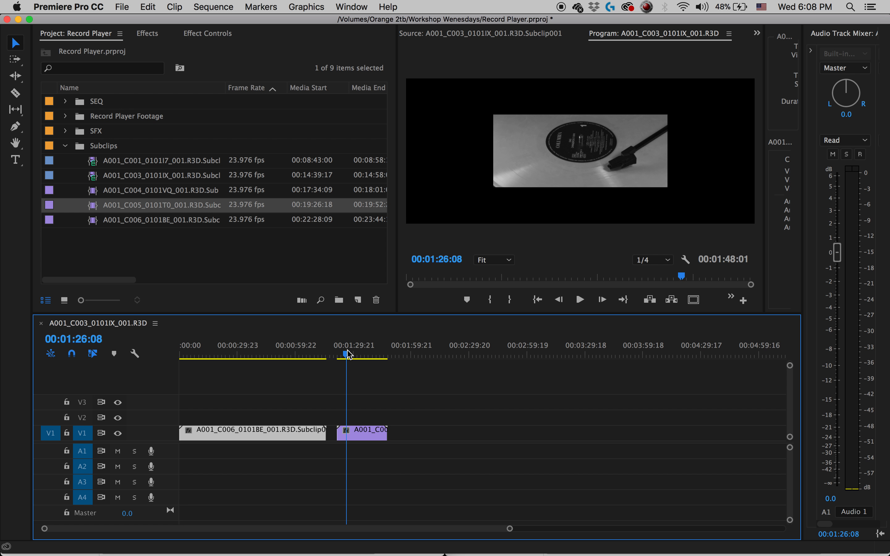
key("space")
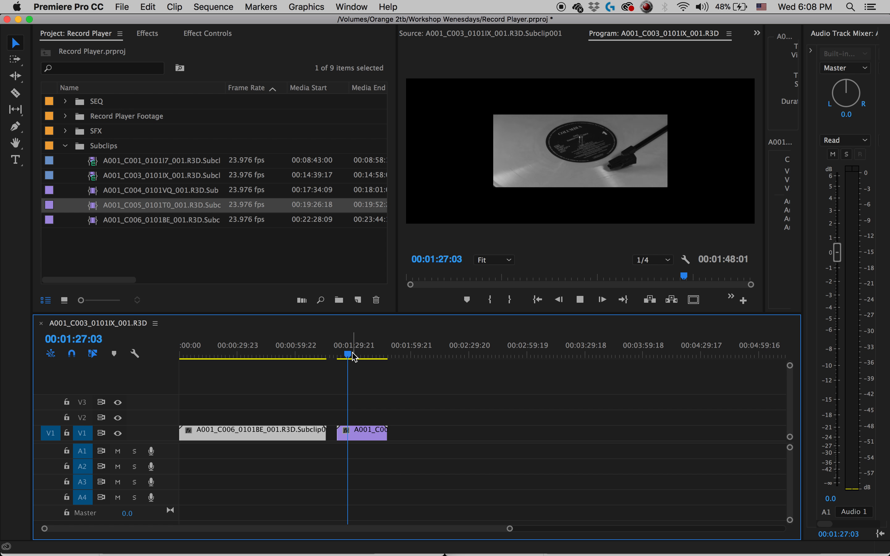
Return the playhead to the sequence start and move the C005 clip against the end of the C006 clip.
left_click_drag(319, 350, 245, 359)
key("Home")
left_click_drag(364, 433, 350, 438)
Split the C006 clip at 00:00:19:12, delete its second part, and close the gap before the C005 clip.
key("c")
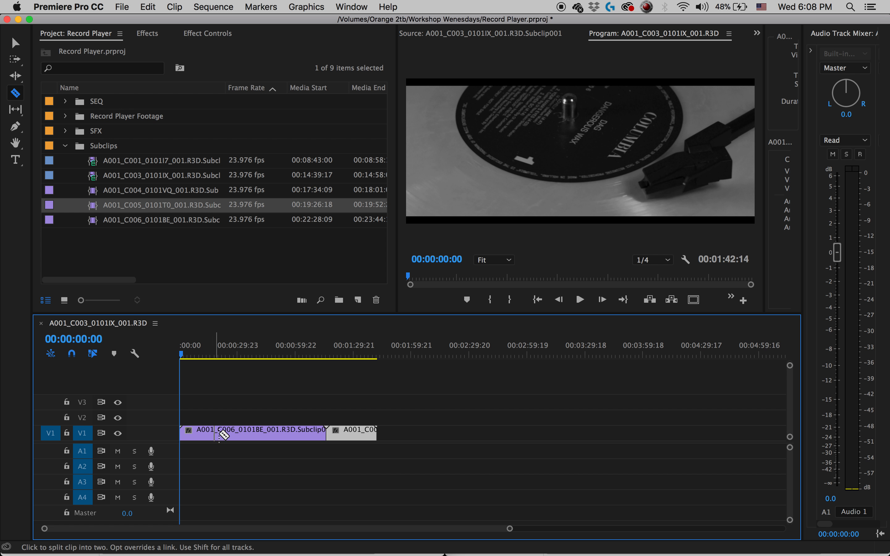
left_click(217, 433)
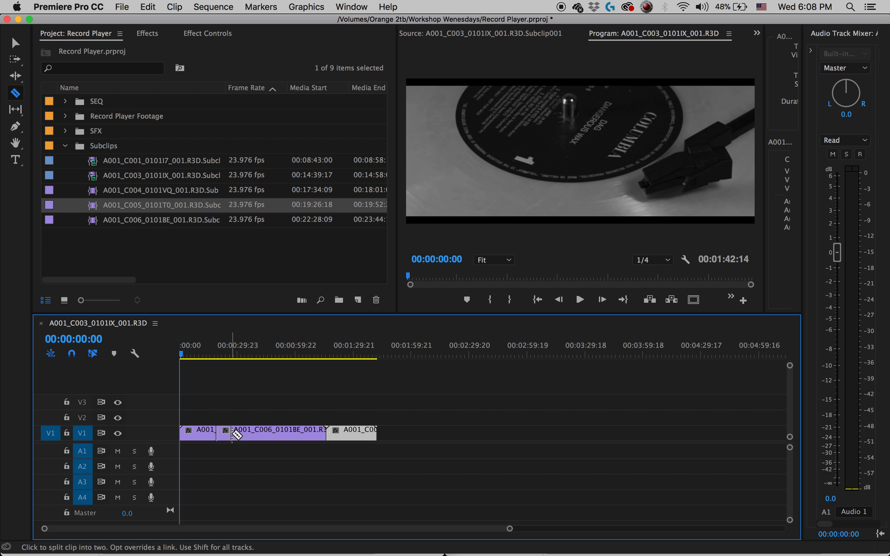
key("v")
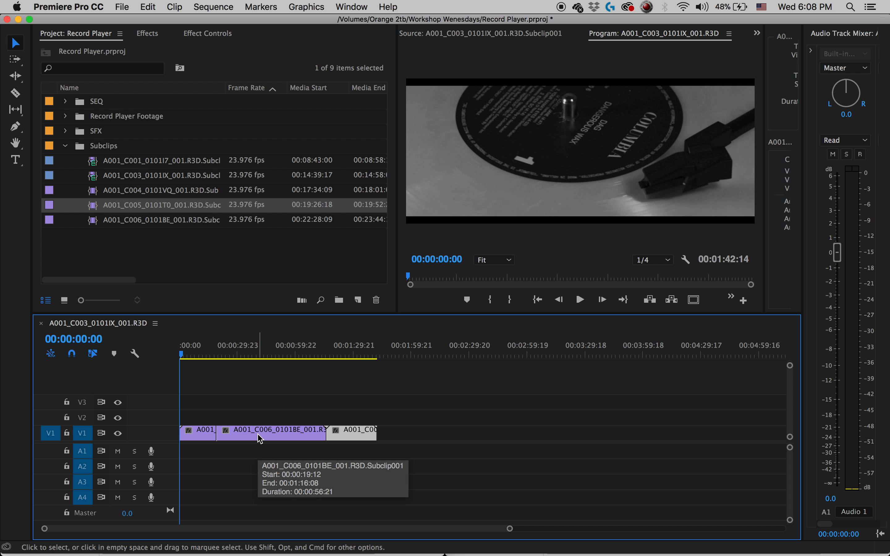
left_click(279, 436)
key("Delete")
right_click(279, 438)
left_click(305, 447)
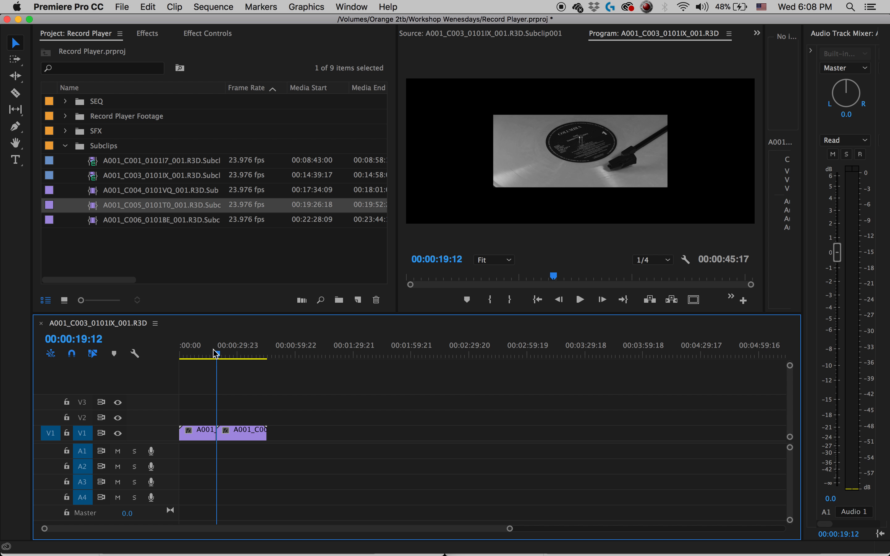
left_click_drag(216, 353, 167, 353)
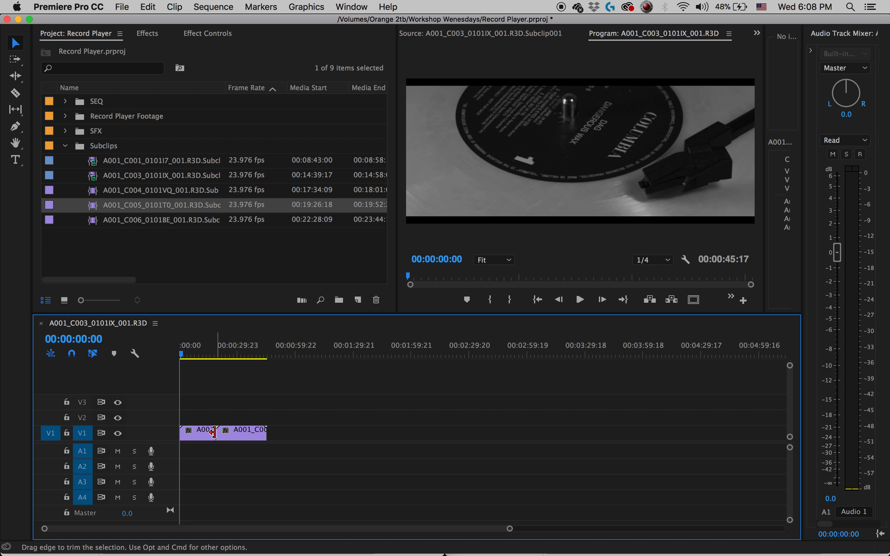
Split a short piece off the end of the C005 clip and move it further along V1.
left_click_drag(213, 431, 212, 435)
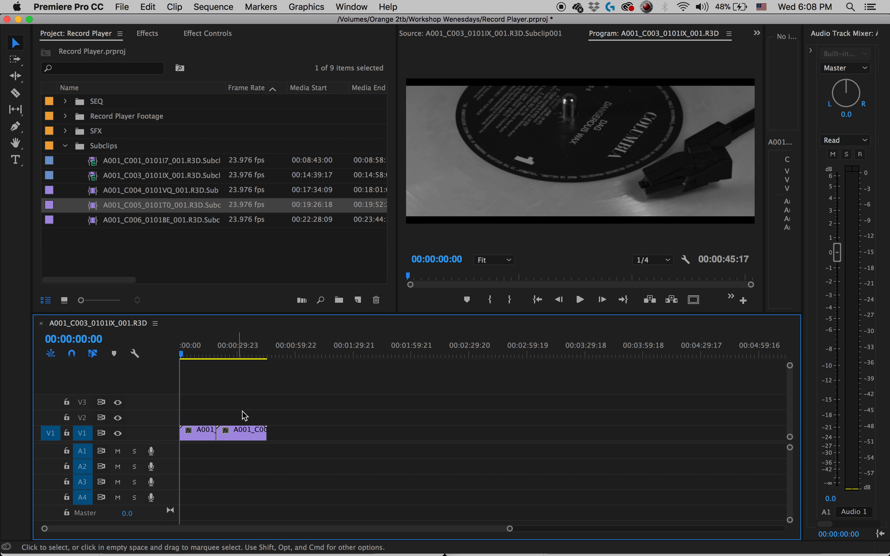
key("c")
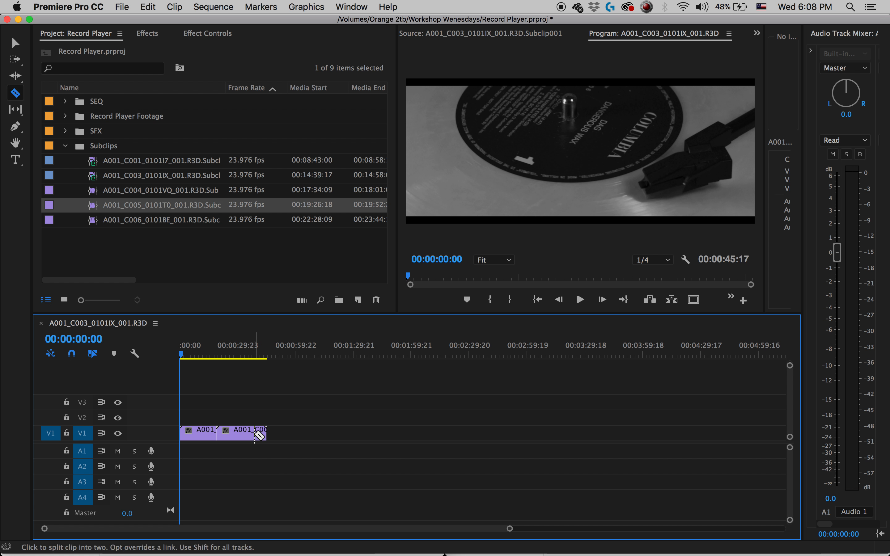
left_click(259, 438)
key("v")
left_click(263, 440)
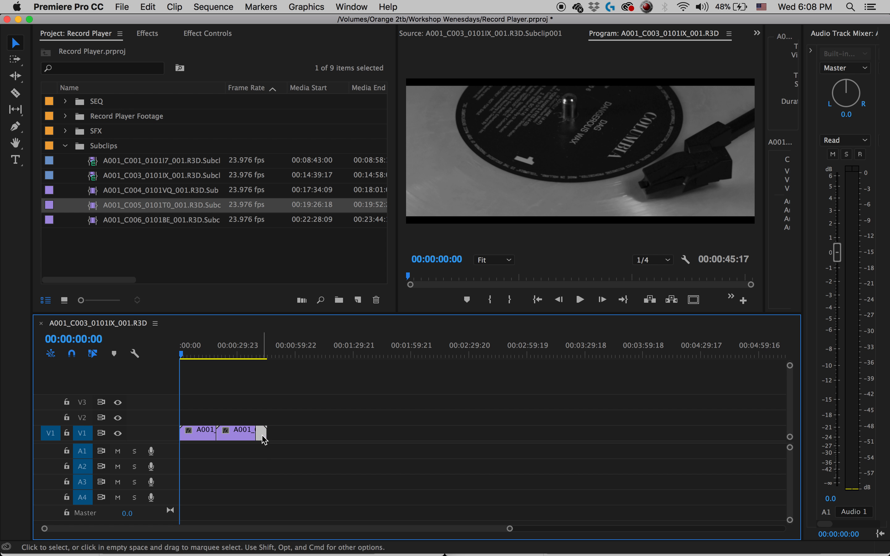
left_click_drag(264, 436, 333, 437)
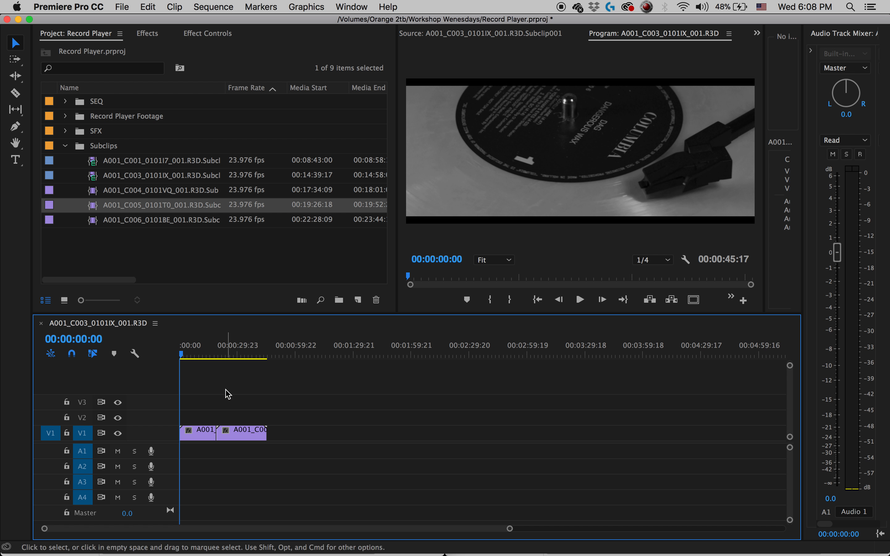
Add the A001_C004_0101VQ_001.R3D and A001_C003_0101IX_001.R3D subclips in that order after the C005 clip on V1.
double_click(96, 190)
left_click_drag(97, 191, 274, 437)
double_click(95, 176)
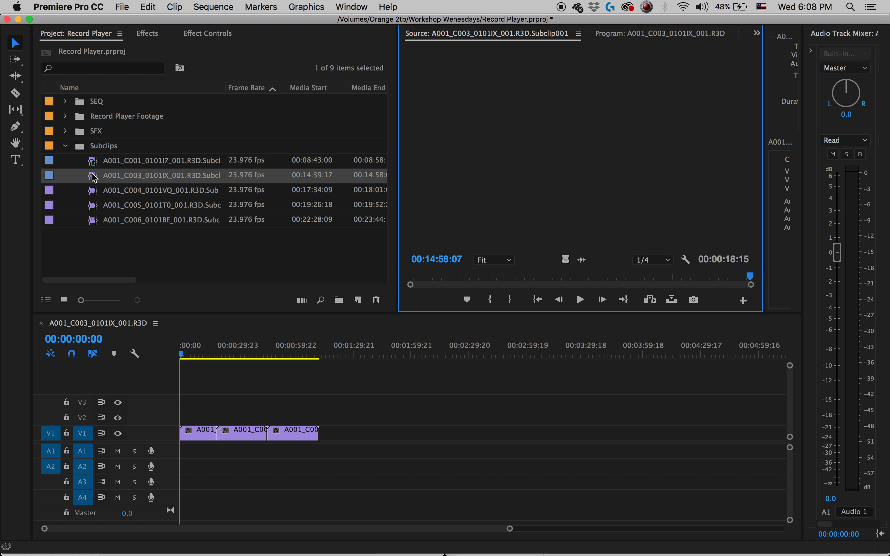
left_click_drag(99, 172, 320, 438)
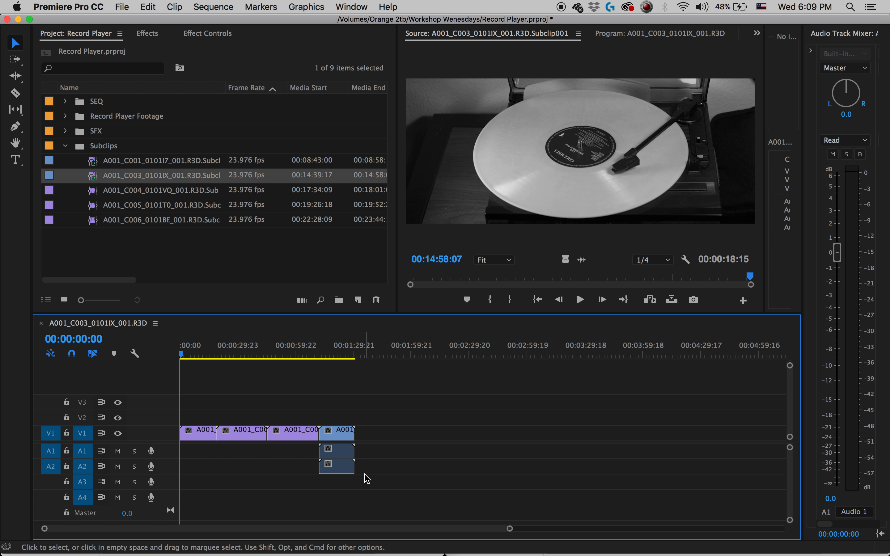
Delete only the C003 clip's audio from tracks A1 and A2, keeping its video on V1.
mouse_move(397, 461)
left_mouse_down()
mouse_move(319, 431)
mouse_move(319, 414)
left_mouse_up()
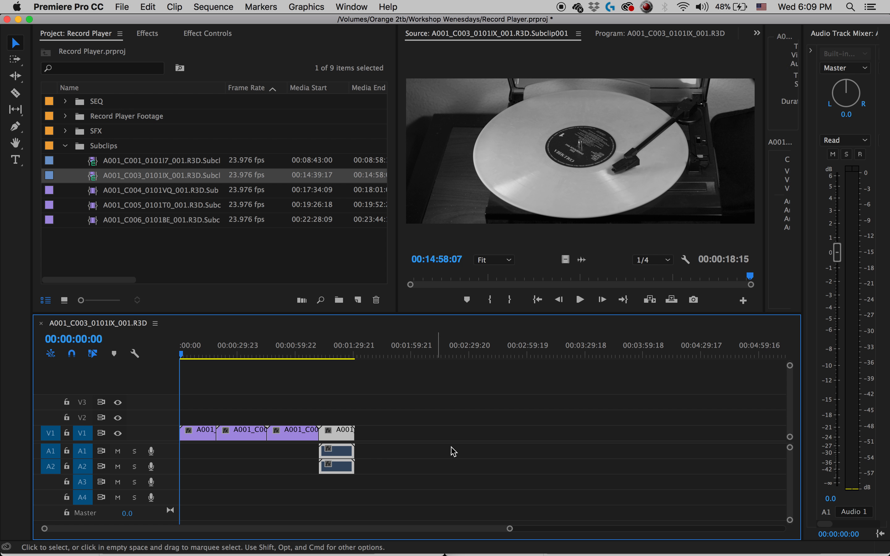
left_click(376, 486)
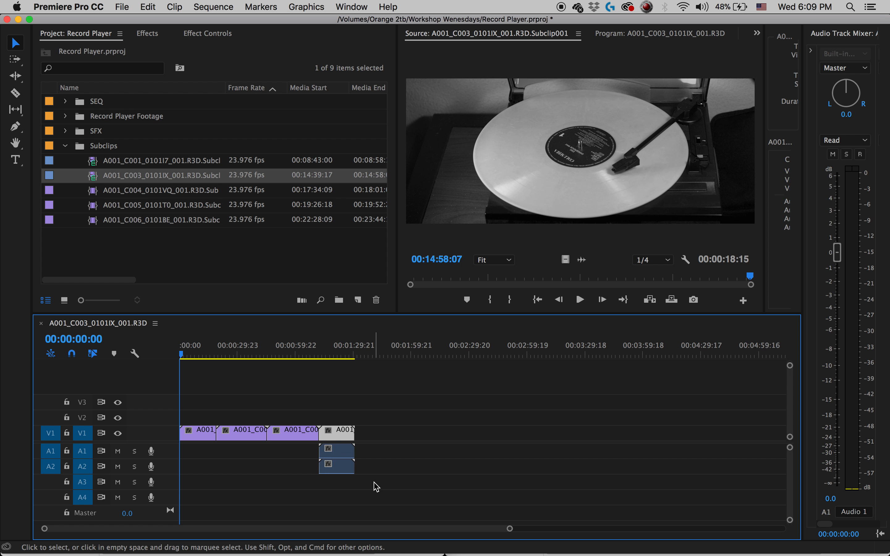
left_click_drag(379, 472, 292, 449)
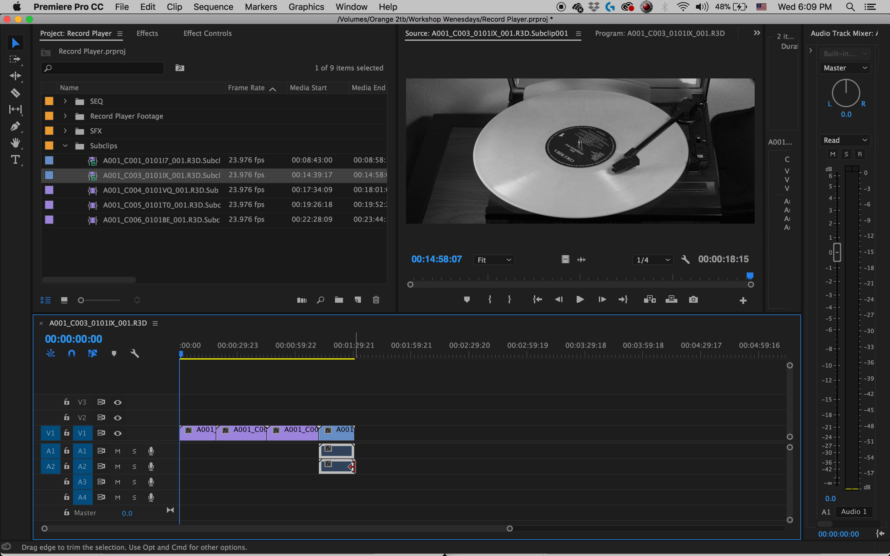
key("Delete")
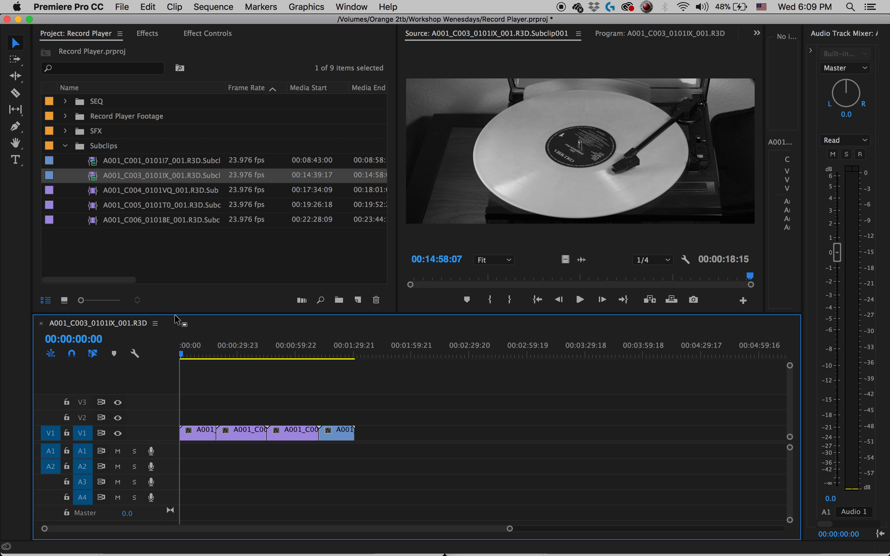
Play the sequence from the start and split the first C006 clip at 00:00:02:16.
left_click_drag(206, 360, 155, 353)
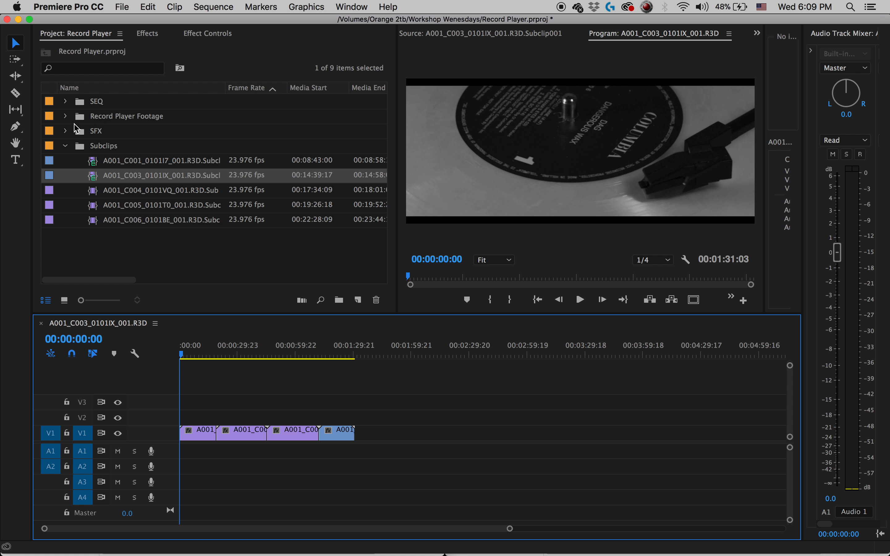
key("space")
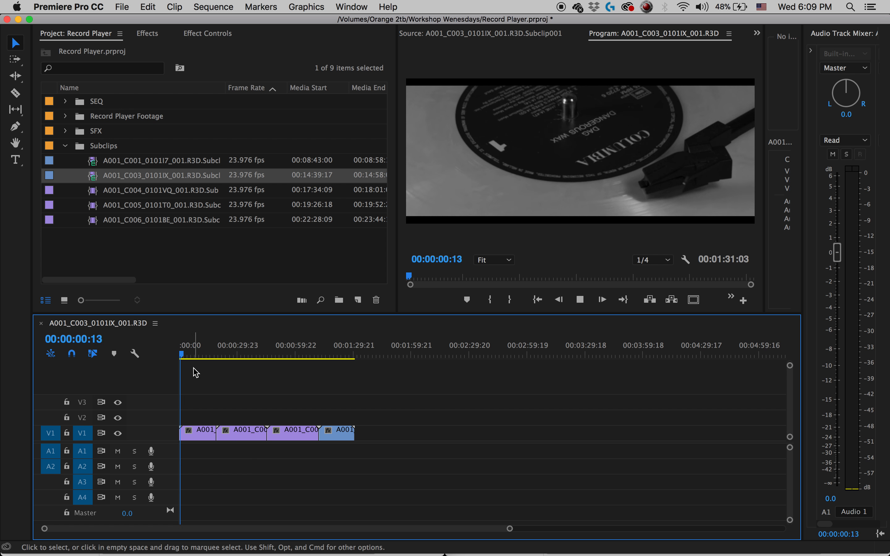
key("space")
key("c")
left_click(187, 433)
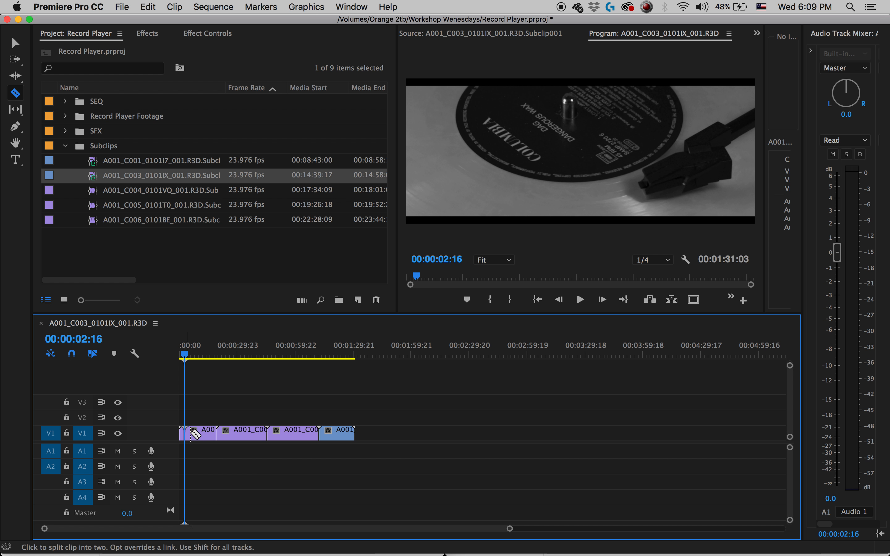
Delete the remainder of the C006 clip after 00:00:02:16 and ripple delete the gap it leaves on V1.
key("v")
left_click(198, 439)
right_click(198, 439)
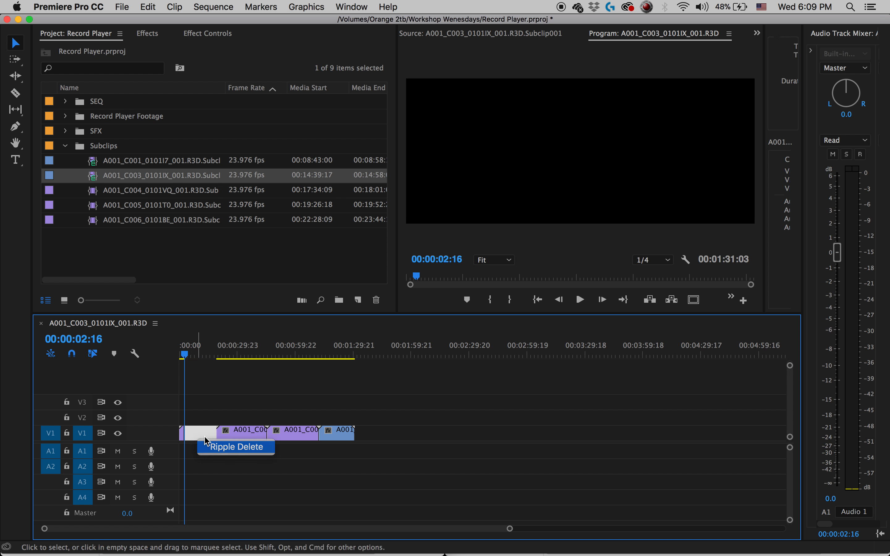
left_click(224, 446)
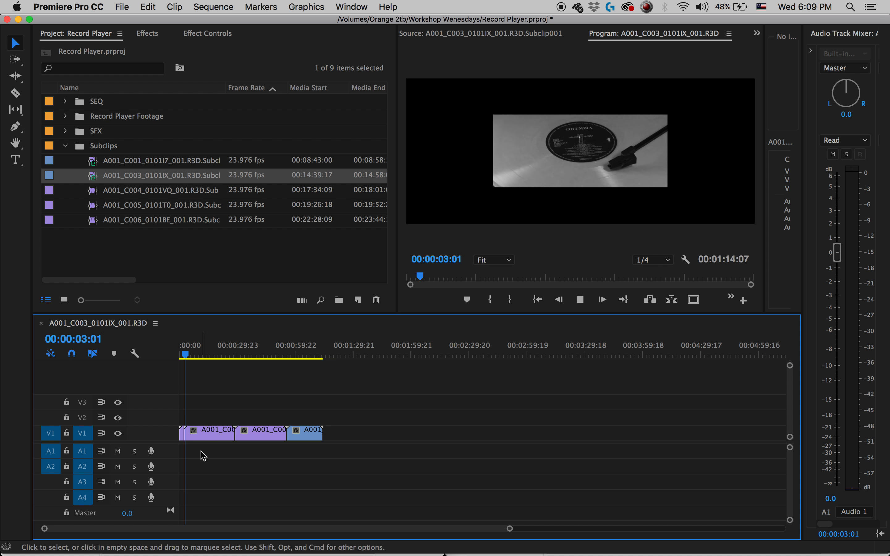
Apply Scale to Frame Size to the C005 and C004 clips on V1.
right_click(207, 435)
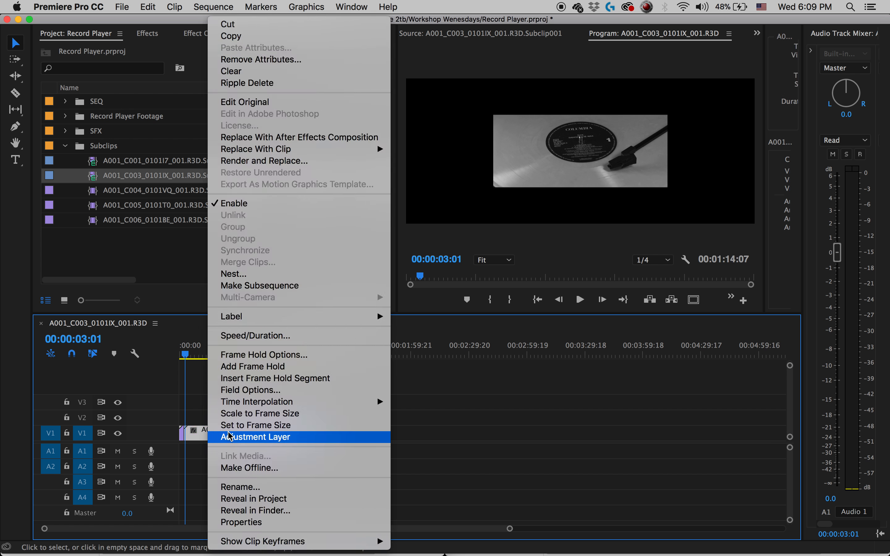
left_click(275, 420)
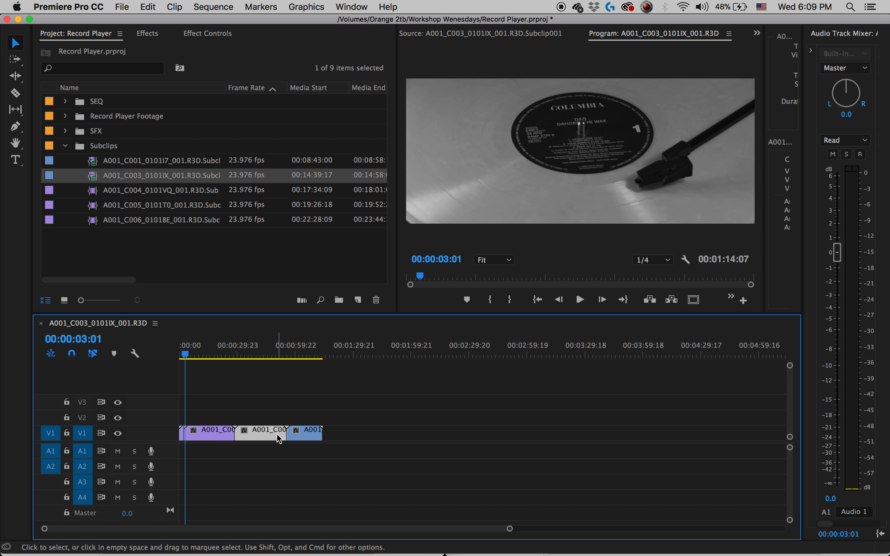
left_click(259, 359)
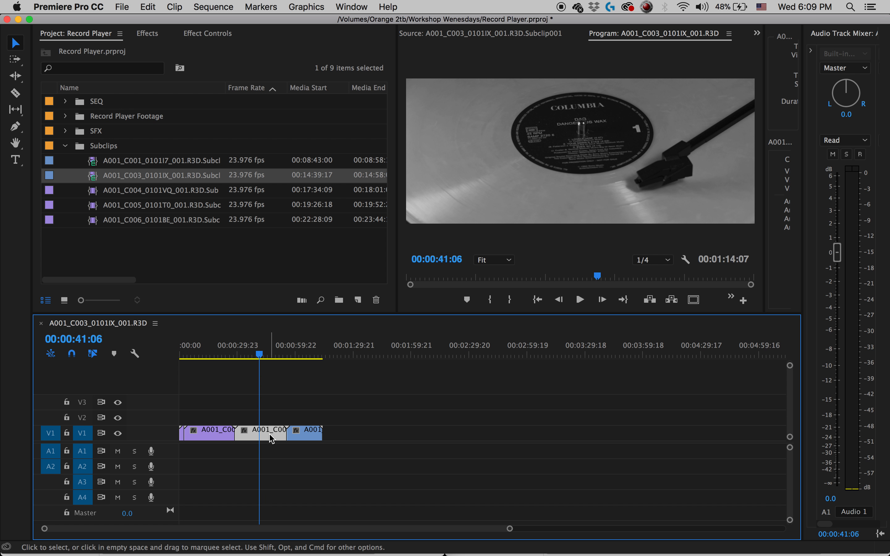
right_click(271, 438)
left_click(291, 412)
Return to the sequence start and apply Set to Frame Size to the first C006 clip in place of Scale to Frame Size.
left_click_drag(278, 358, 173, 360)
left_click(182, 434)
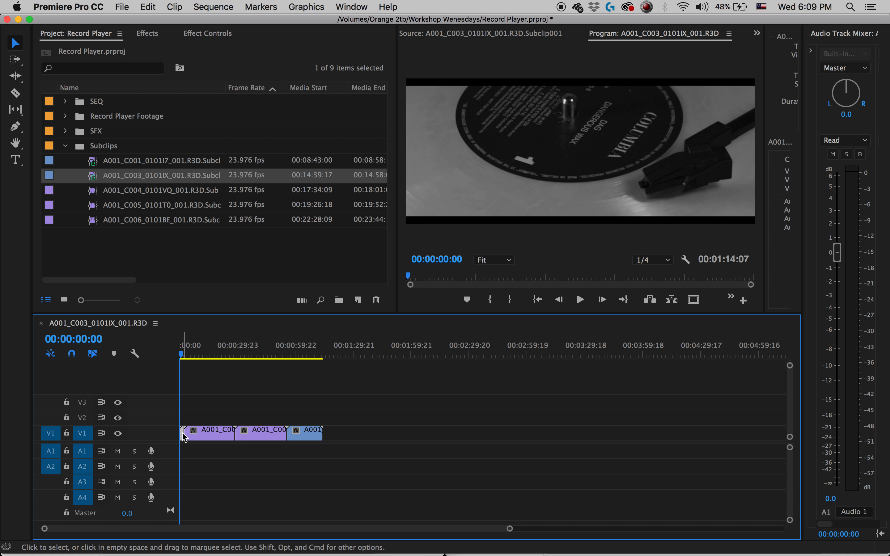
right_click(184, 437)
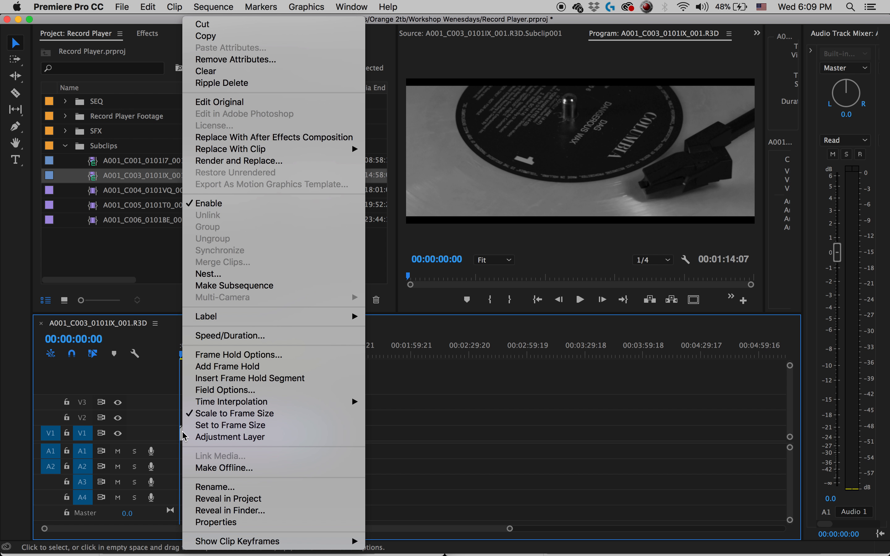
left_click(230, 428)
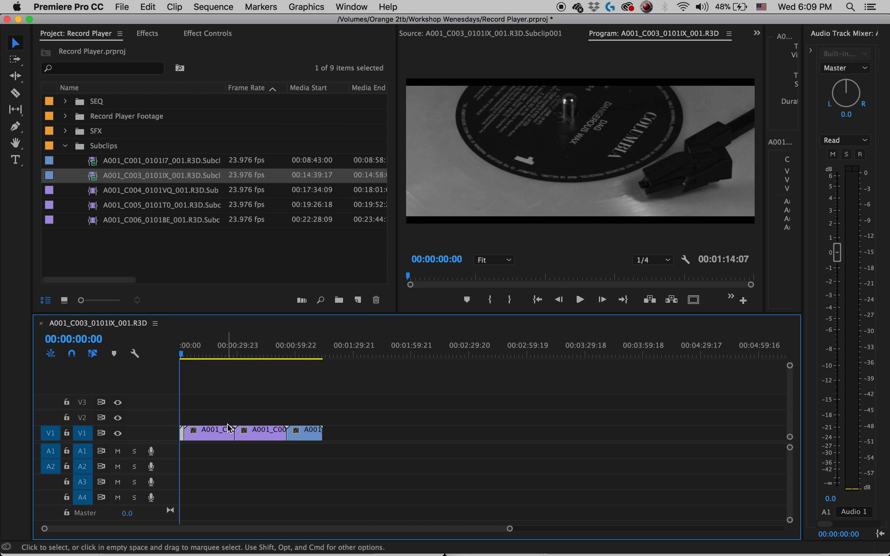
right_click(183, 437)
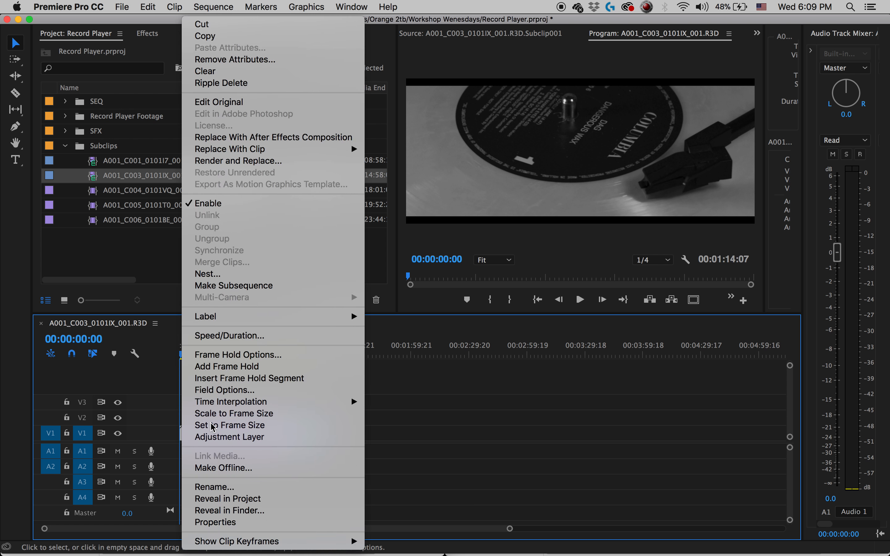
left_click(212, 424)
Try Scale to Frame Size on the C006 clip and switch it off again.
right_click(184, 437)
left_click(223, 417)
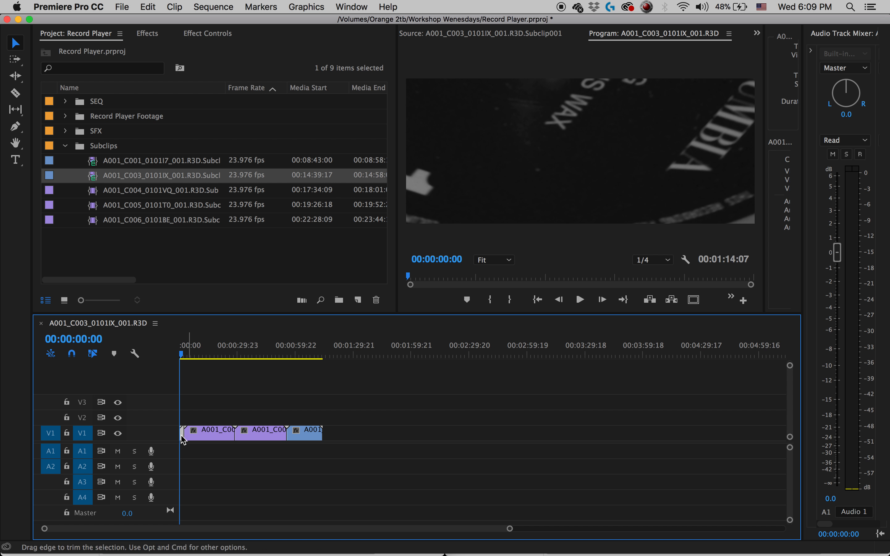
right_click(183, 437)
left_click(222, 414)
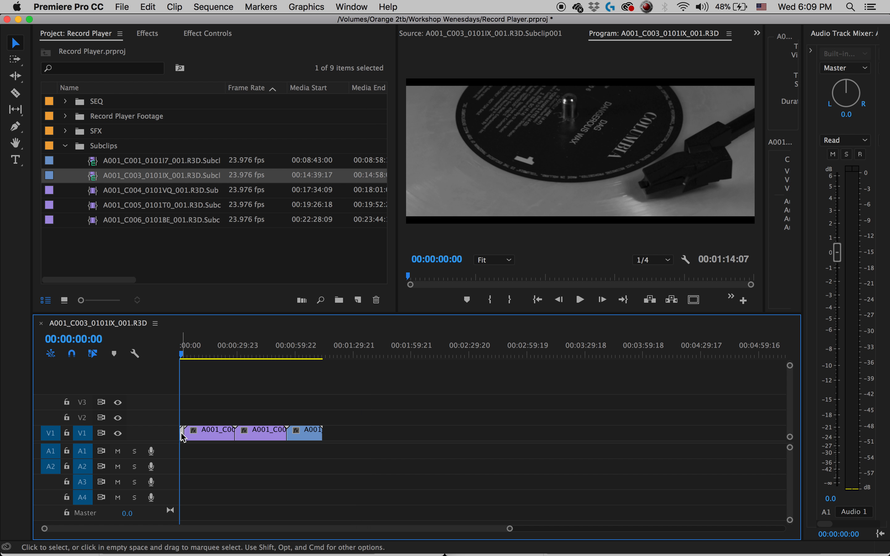
Set the C006 clip's Motion Scale to 357 so the picture fills the frame.
left_click(158, 37)
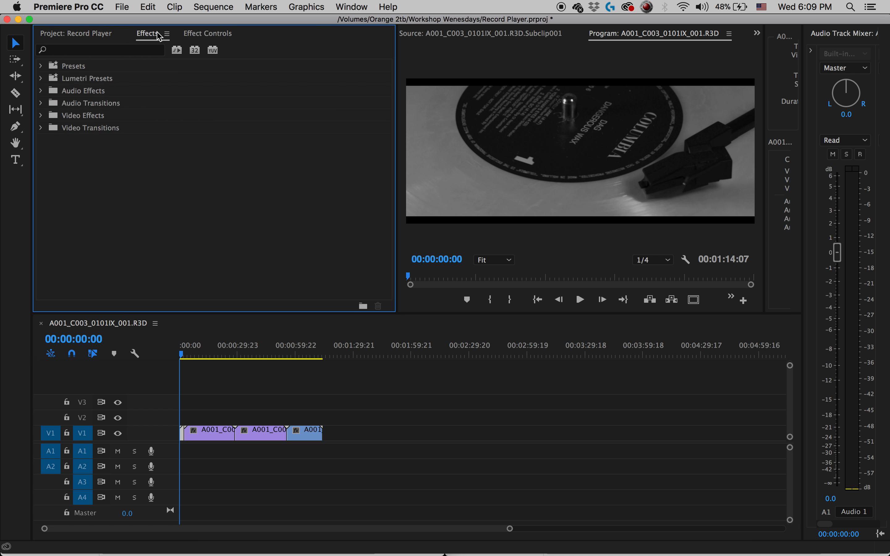
left_click(206, 37)
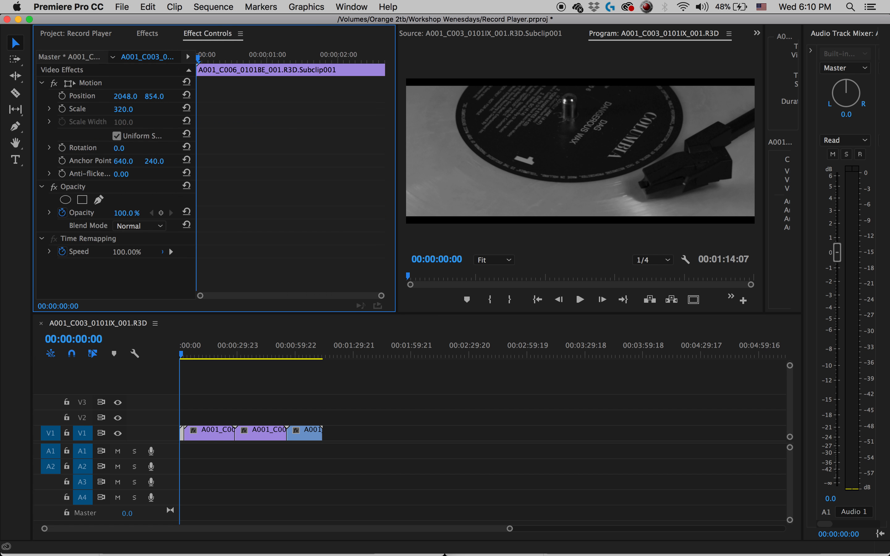
left_click_drag(123, 109, 146, 110)
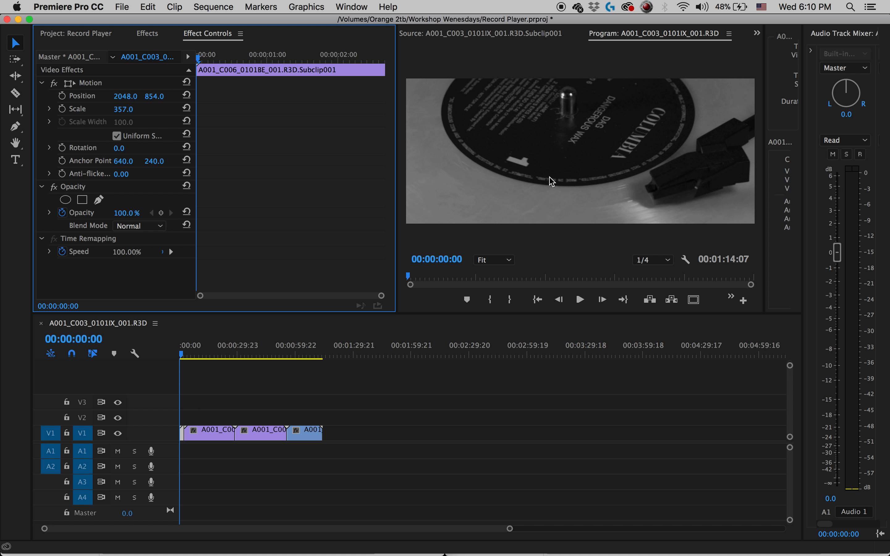
Split the C005 clip at 00:00:06:17 and the C004 and C003 clips a few seconds after their starts.
left_click_drag(308, 354, 141, 380)
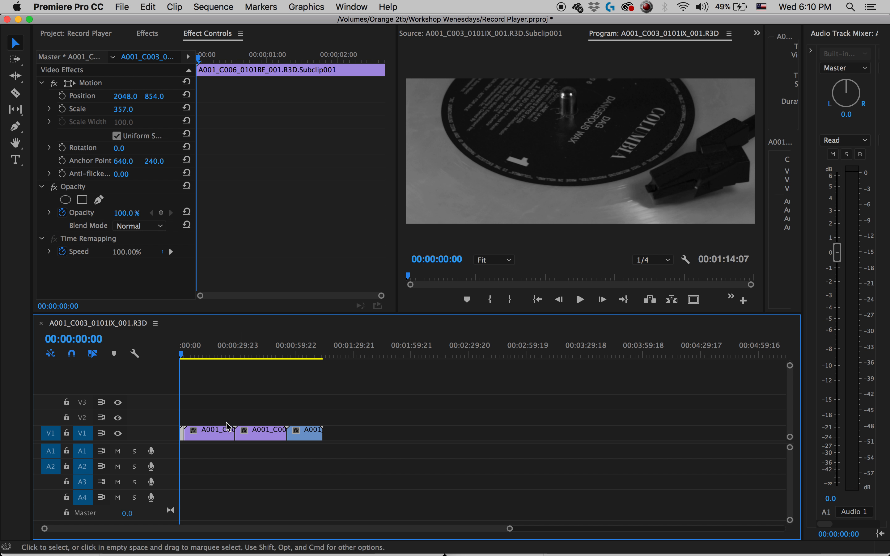
key("equal")
key("equal")
key("equal")
key("minus")
key("minus")
key("minus")
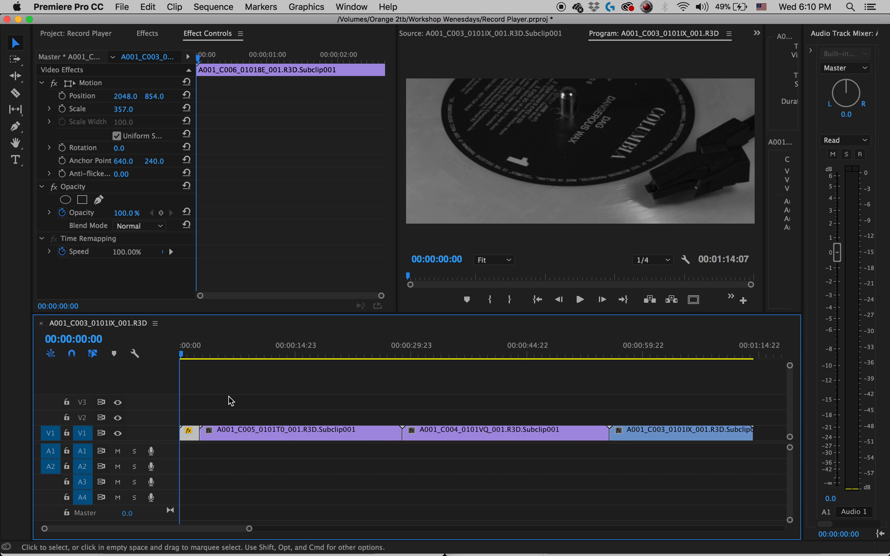
left_click_drag(189, 355, 192, 355)
key("c")
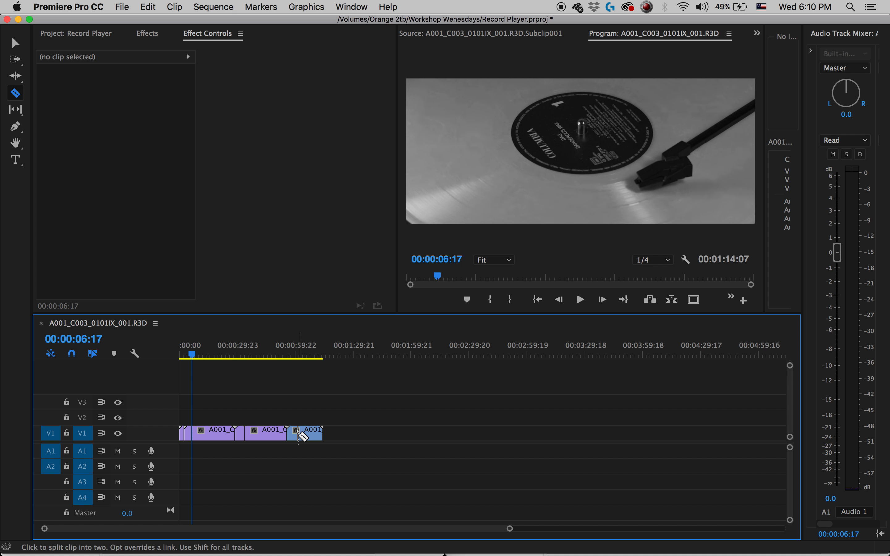
Delete the long remainders of the C004, C005 and C003 clips, keeping only their short opening pieces.
key("v")
left_click(259, 433)
key("Delete")
left_click(205, 436)
key("Delete")
left_click(313, 436)
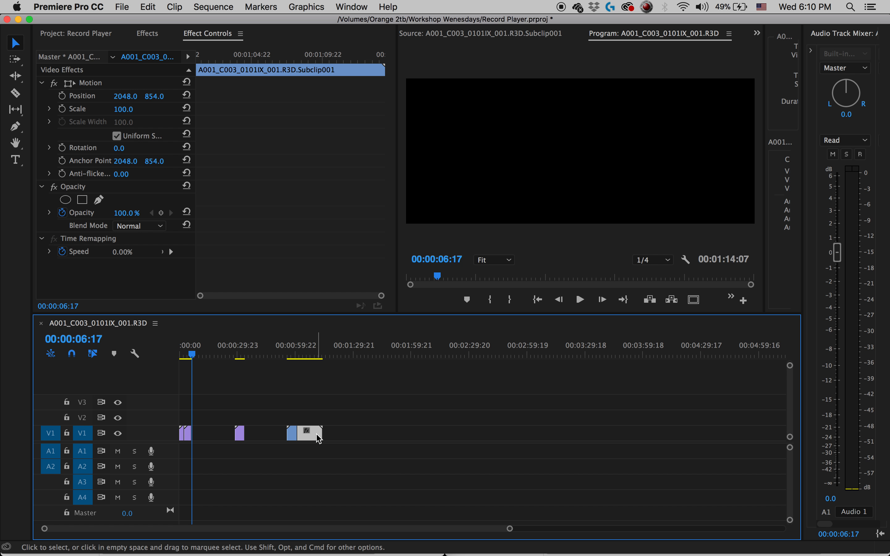
key("Delete")
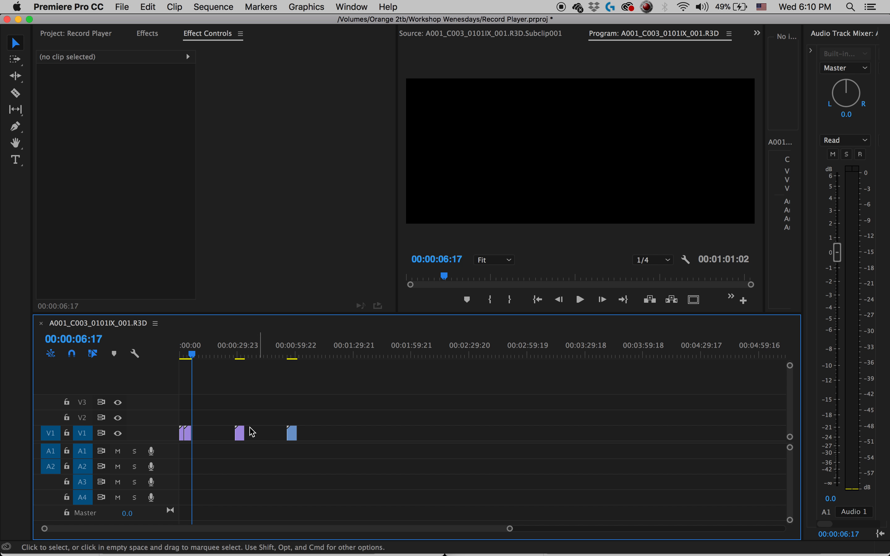
Ripple delete the gaps before the C004 and C003 pieces so all four clips sit end to end on V1.
right_click(217, 435)
left_click(237, 445)
right_click(219, 435)
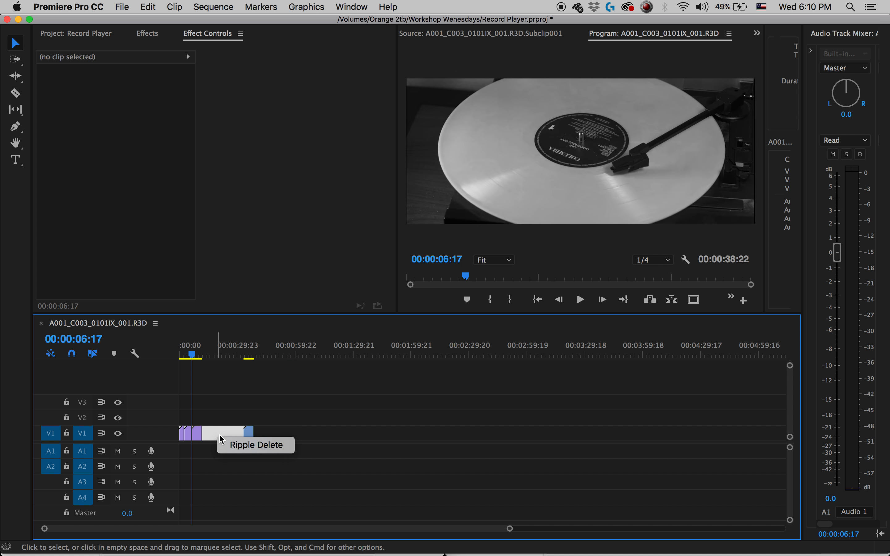
left_click(242, 445)
Play the sequence from the start, cut the C006 clip at 00:00:01:09, and remove its remainder together with the gap.
left_click_drag(194, 358, 167, 358)
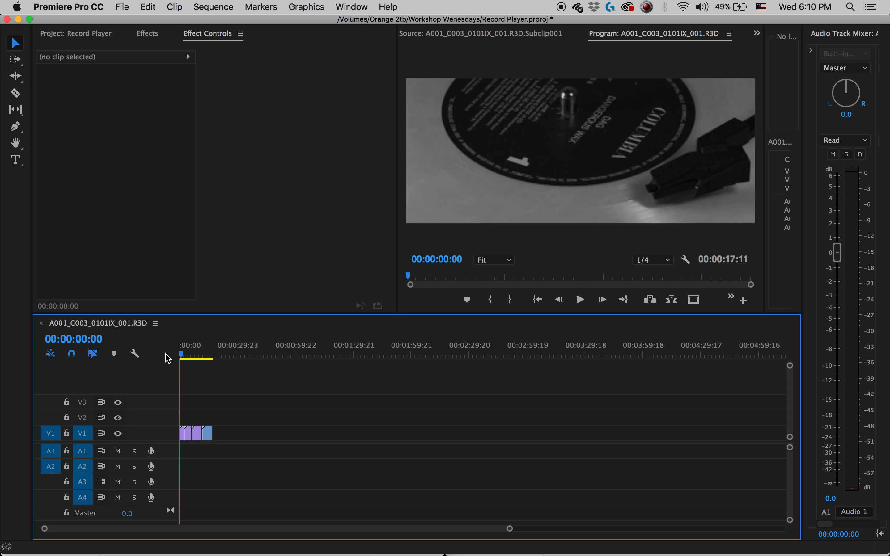
key("=")
key("=")
key("=")
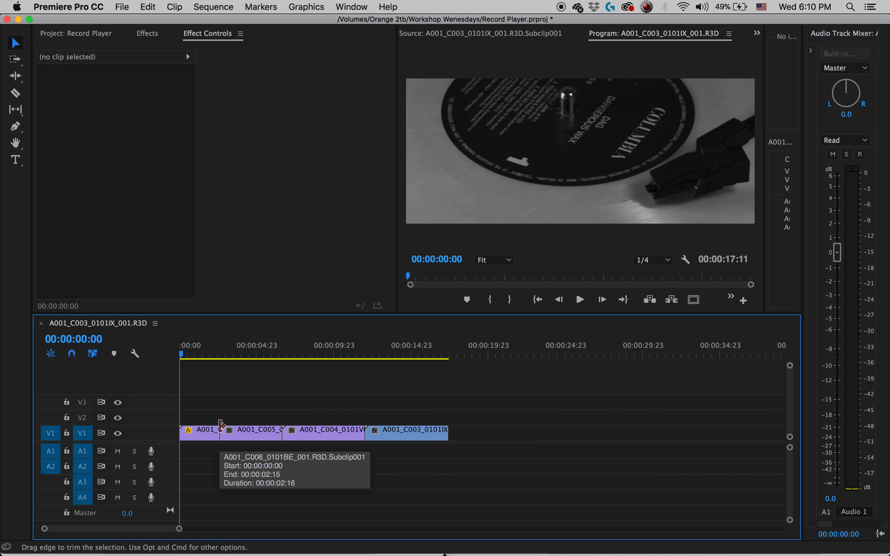
key("space")
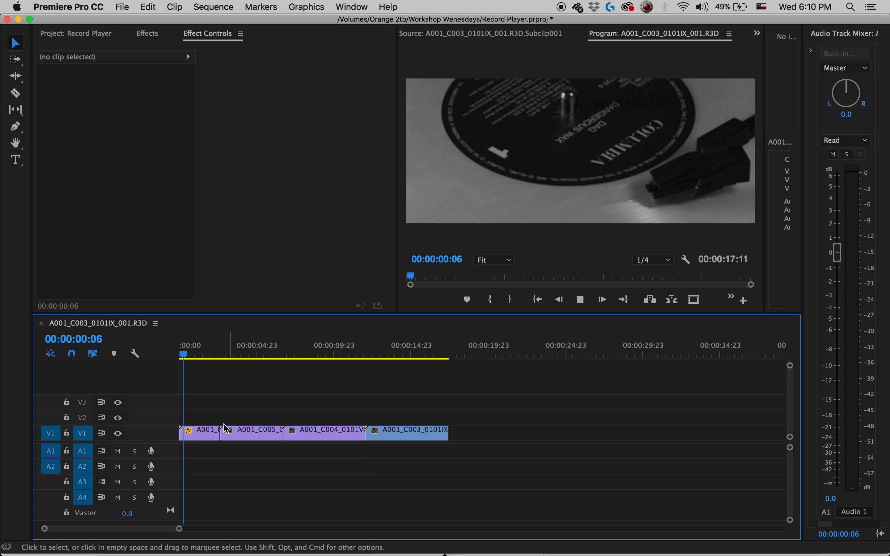
key("space")
key("c")
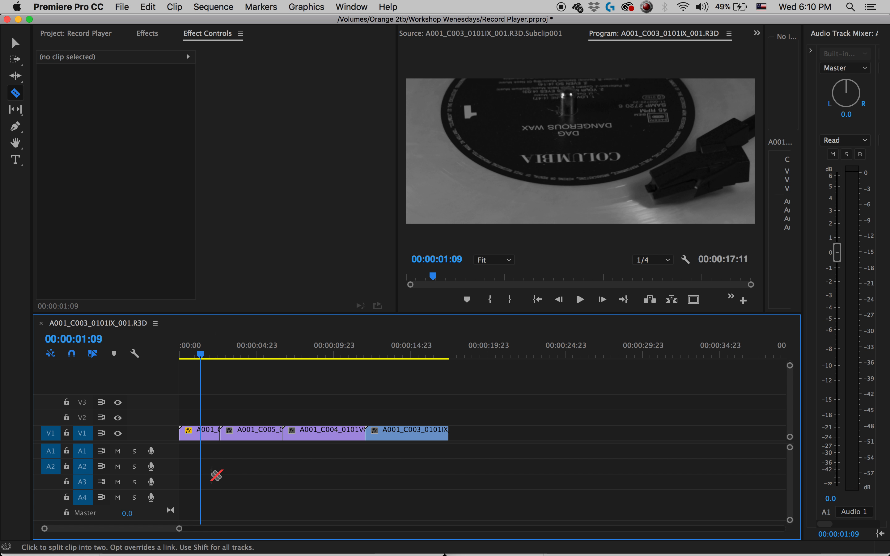
key("v")
left_click(210, 434)
key("Delete")
right_click(209, 437)
left_click(232, 448)
Play on into the C005 clip, cut it at 00:00:03:14, and remove its remainder together with the gap.
key("space")
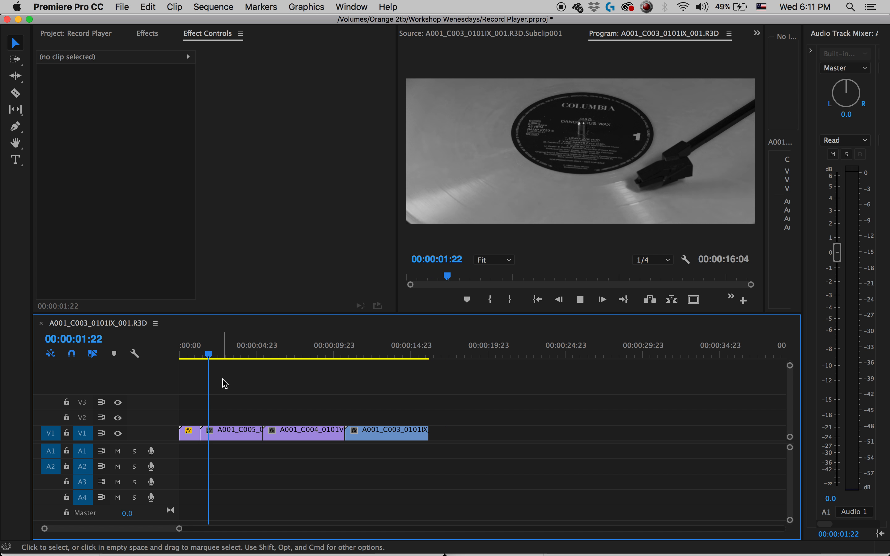
key("space")
key("c")
left_click(236, 433)
key("v")
left_click(251, 433)
key("Delete")
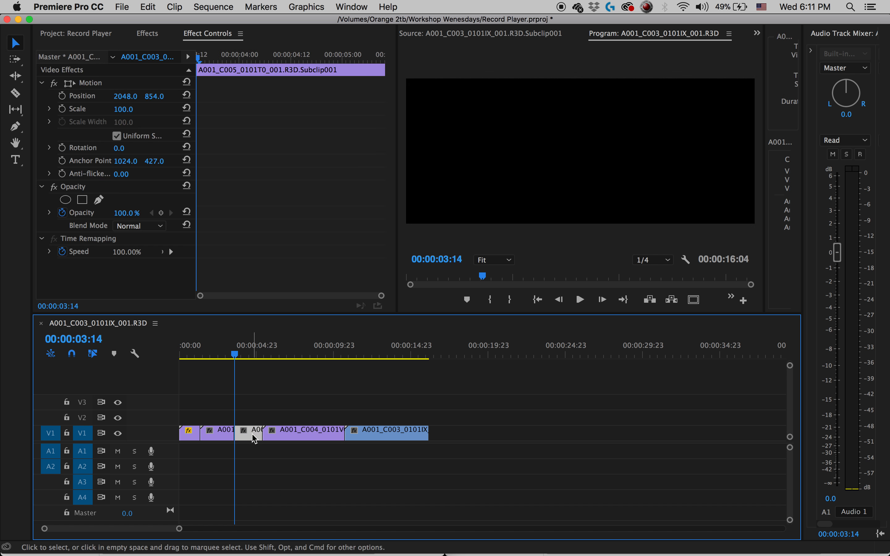
right_click(242, 443)
left_click(257, 445)
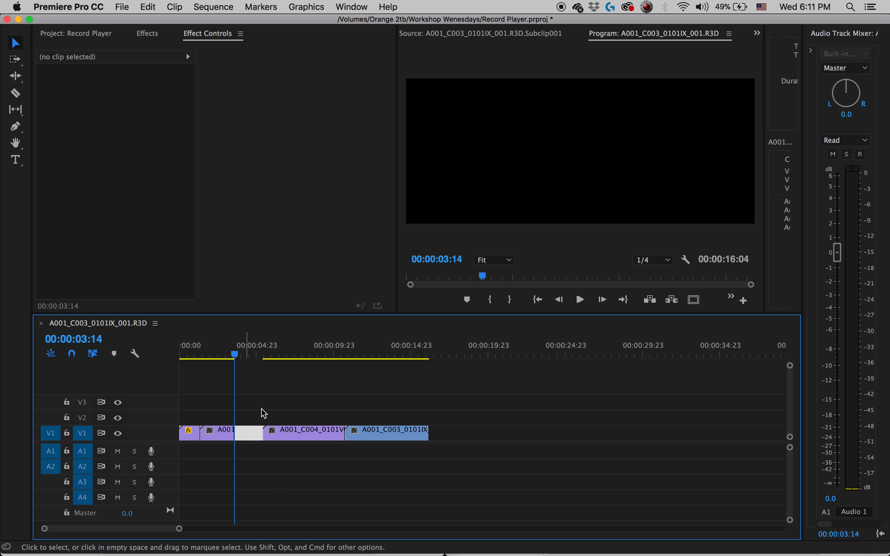
Play on into the C004 clip, cut it at 00:00:05:09, and remove its remainder together with the gap.
key("space")
key("space")
key("c")
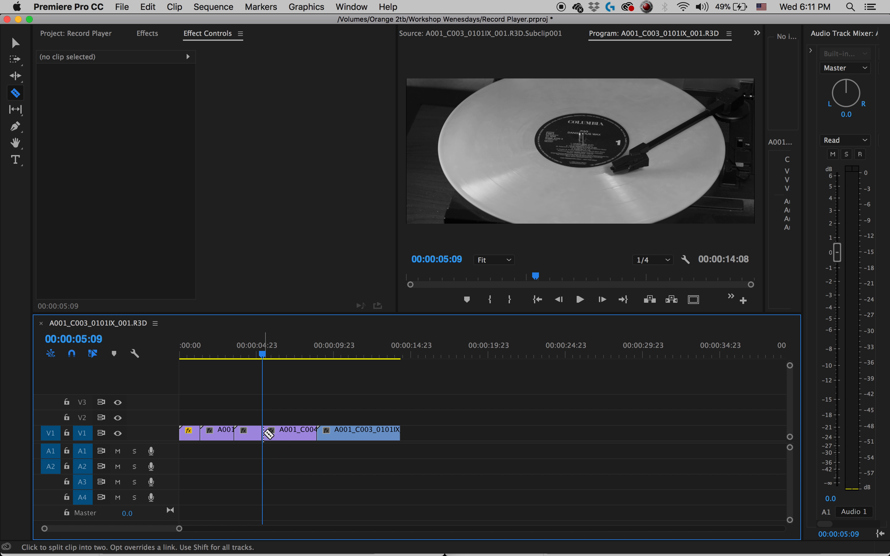
left_click(265, 437)
key("v")
left_click(291, 434)
key("Delete")
right_click(294, 440)
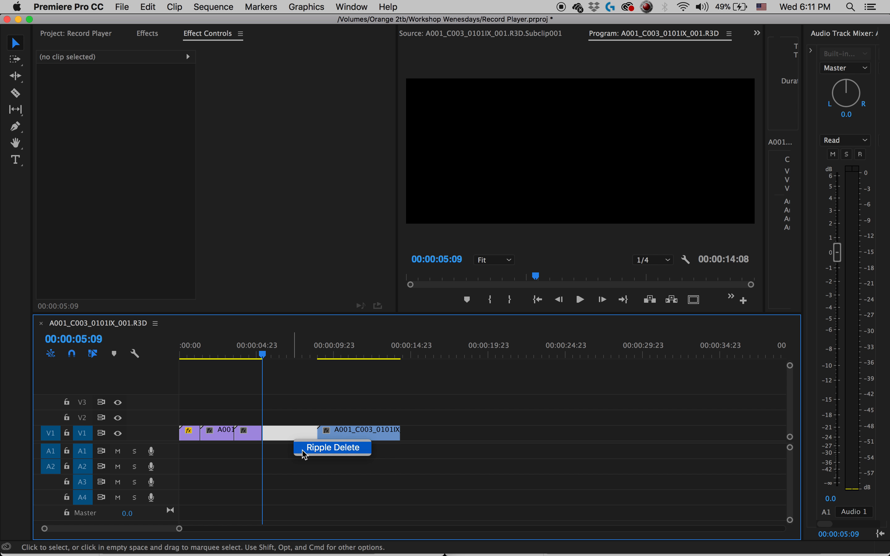
left_click(323, 448)
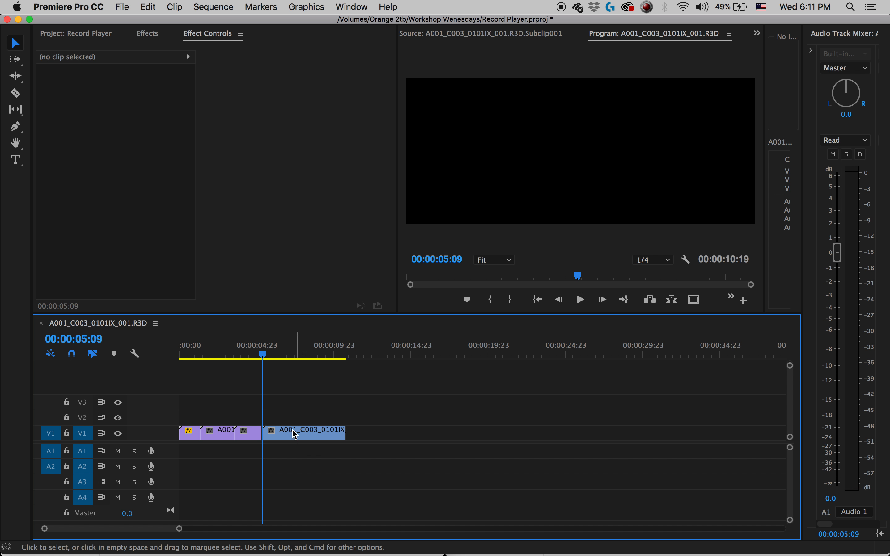
Play on into the C003 clip, cut it at 00:00:08:03, and delete the remainder.
key("space")
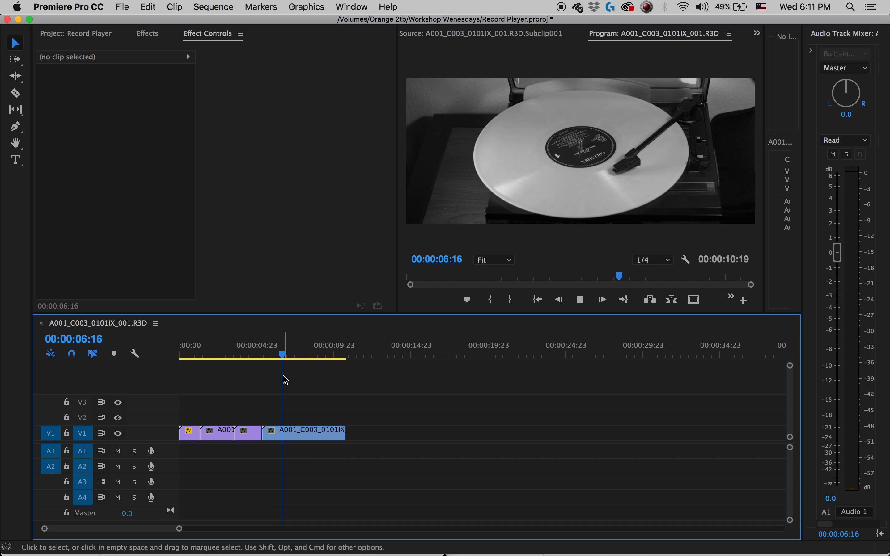
key("space")
key("c")
left_click(309, 434)
key("v")
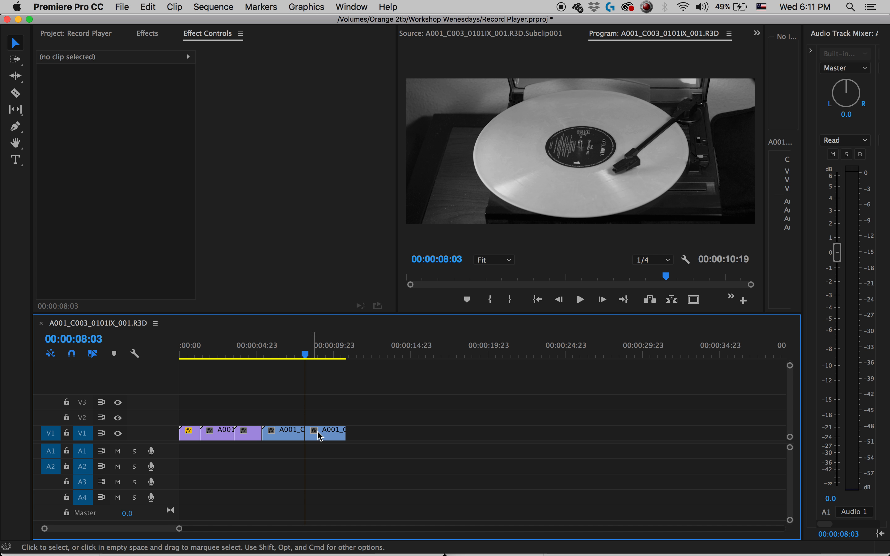
left_click(342, 435)
key("backslash")
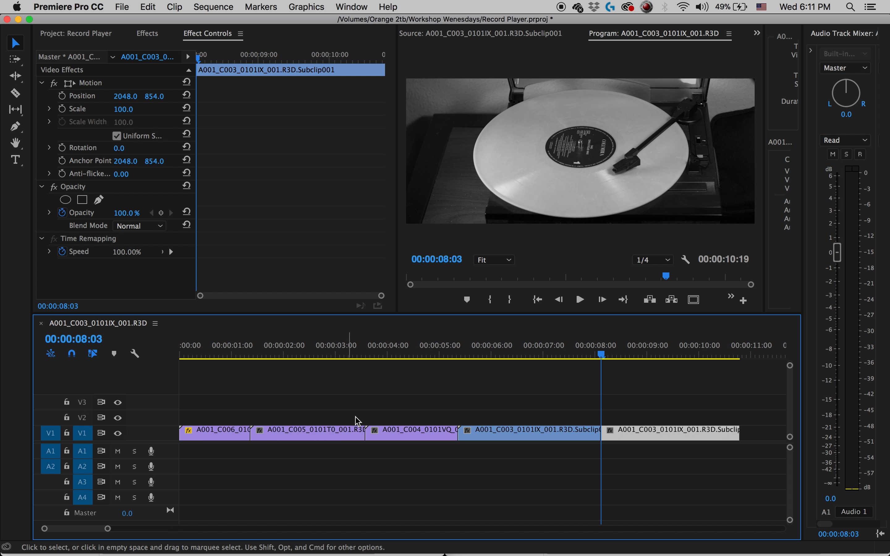
key("Delete")
Move the playhead back to the sequence start and expand track V1 to show the clip thumbnails.
left_click_drag(313, 353, 162, 357)
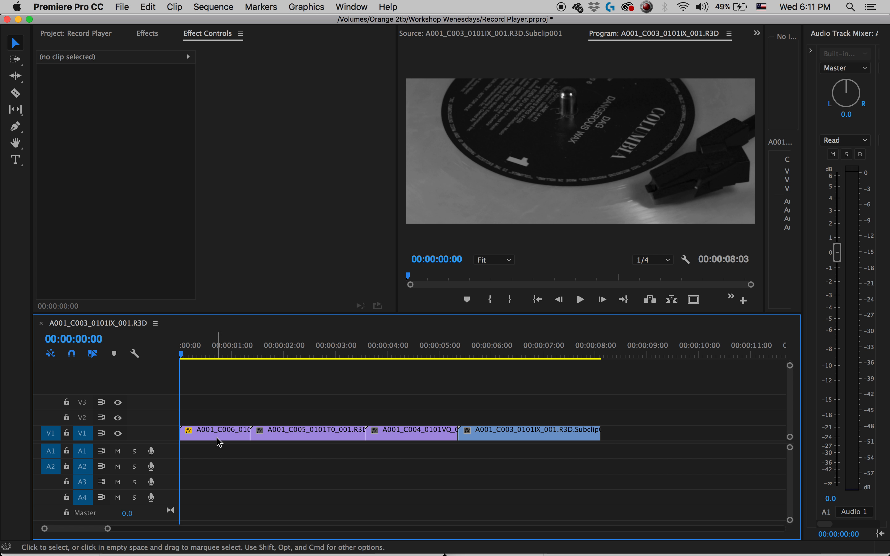
double_click(164, 434)
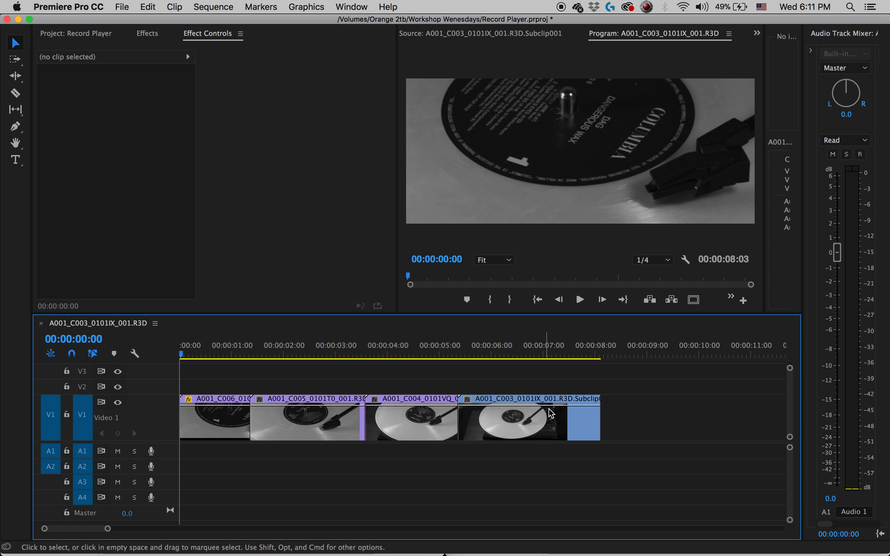
left_click_drag(215, 366, 499, 435)
right_click(549, 422)
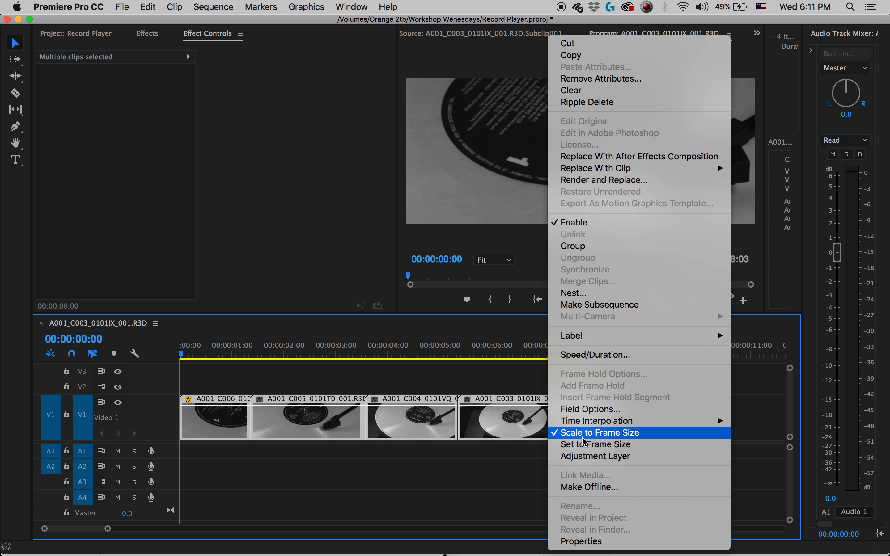
left_click(240, 421)
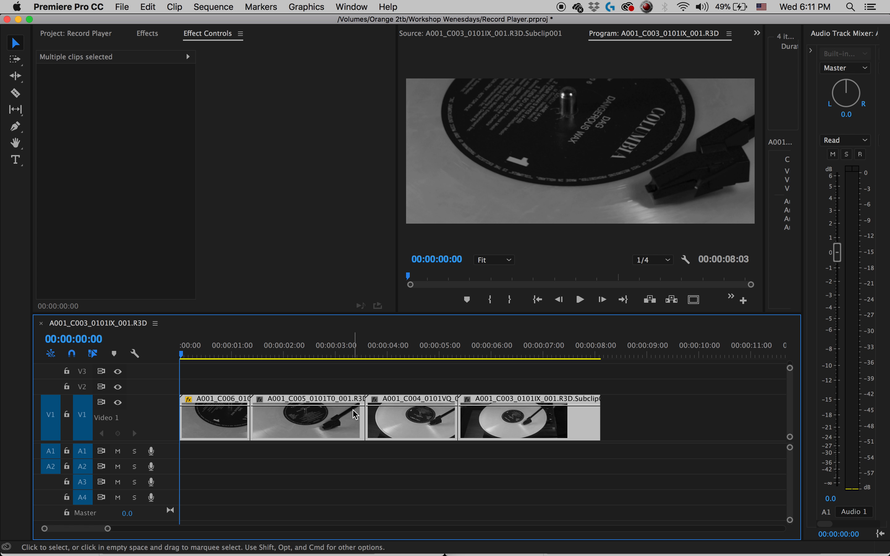
right_click(353, 421)
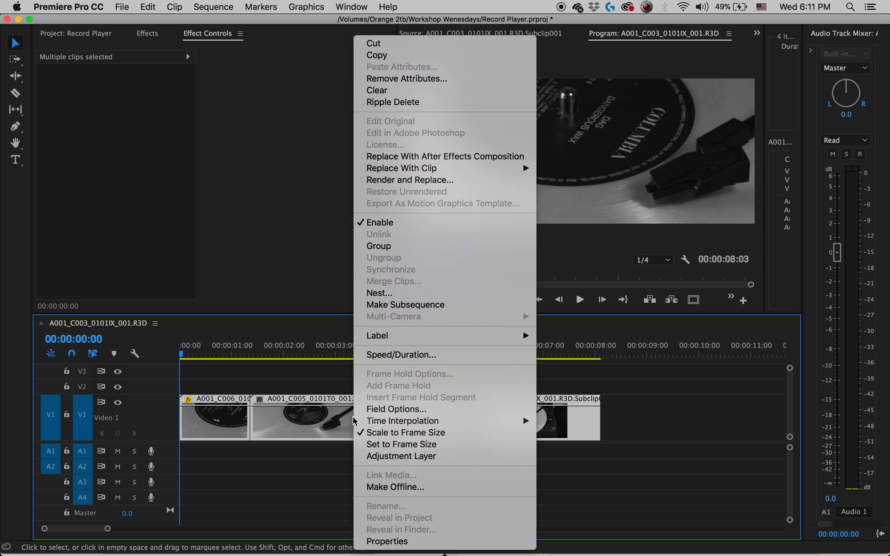
left_click(324, 514)
Display the Time Remapping Speed keyframes on the C006 clip in the timeline.
left_click(214, 369)
left_click(224, 426)
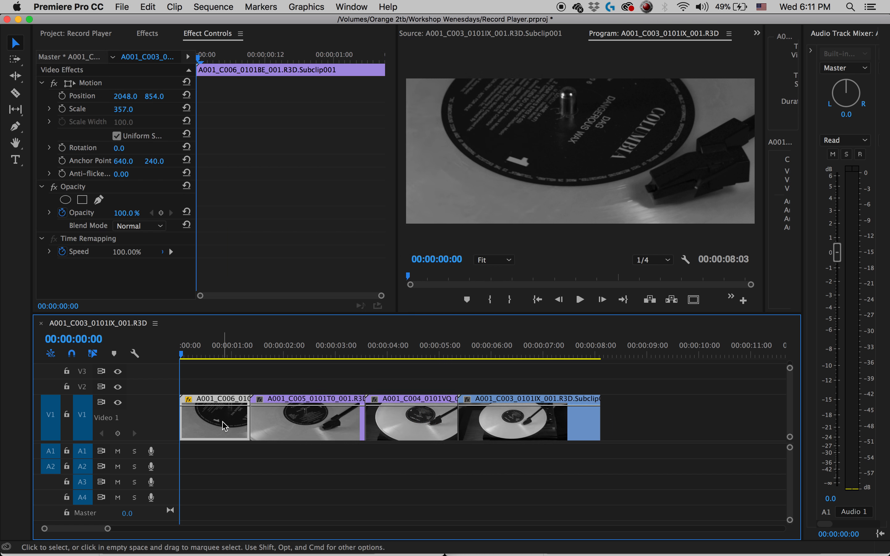
right_click(224, 426)
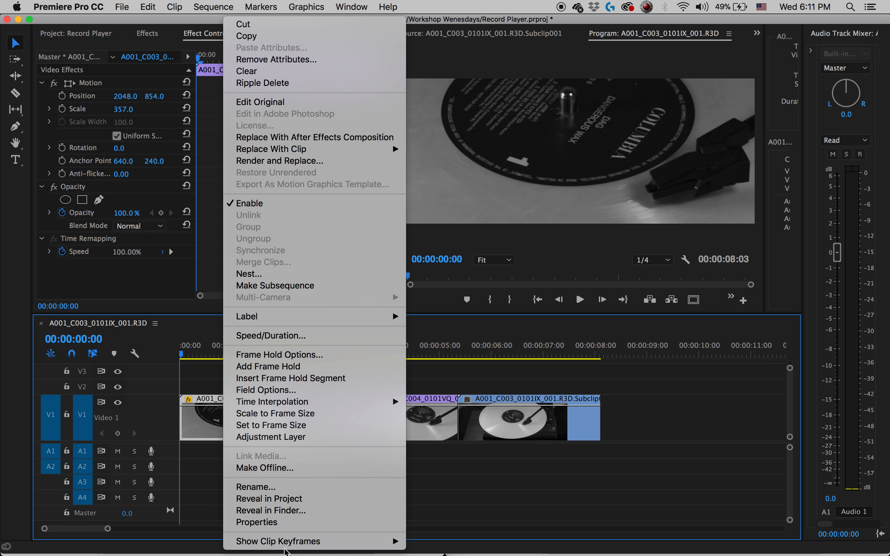
mouse_move(283, 541)
mouse_move(456, 542)
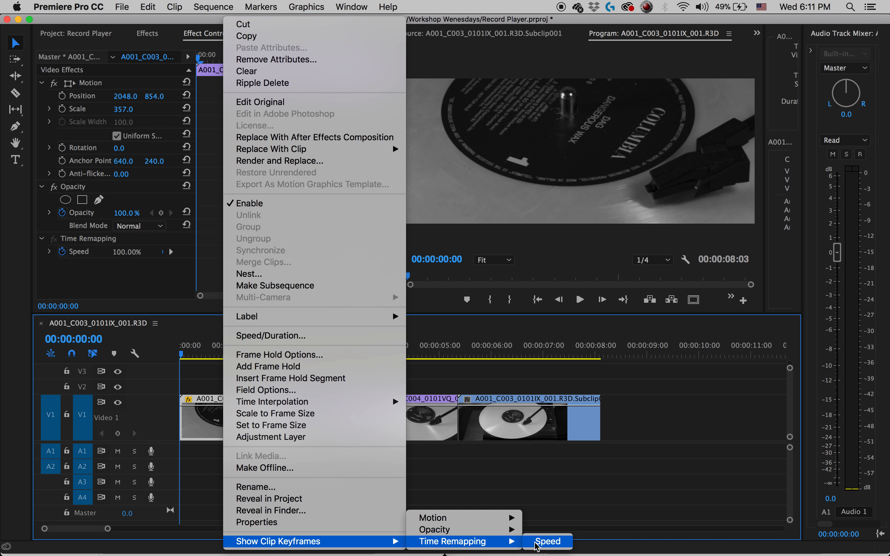
left_click(548, 541)
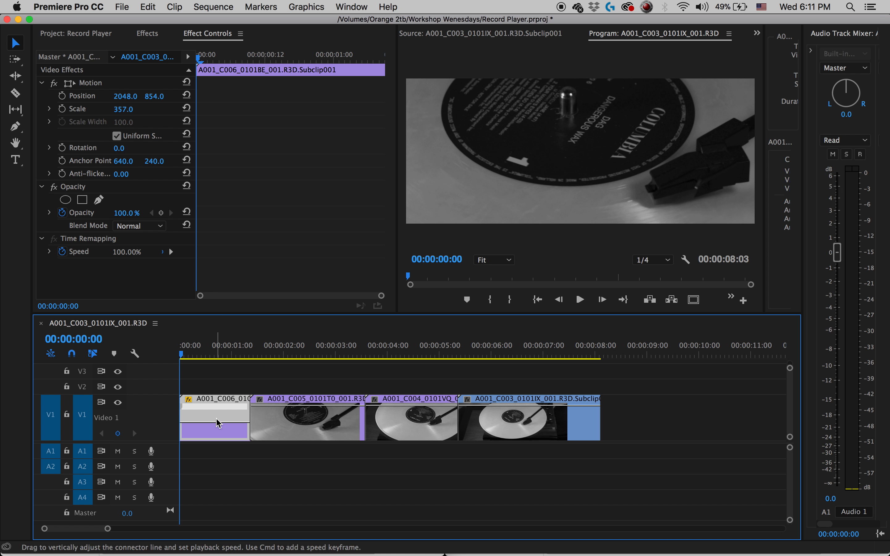
Display the Time Remapping Speed keyframes on the C005 clip in the timeline.
right_click(294, 421)
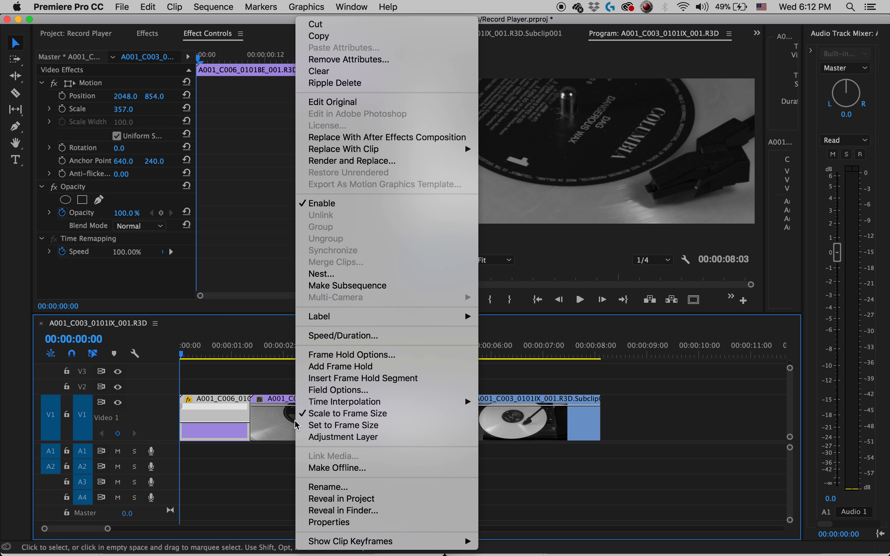
mouse_move(367, 543)
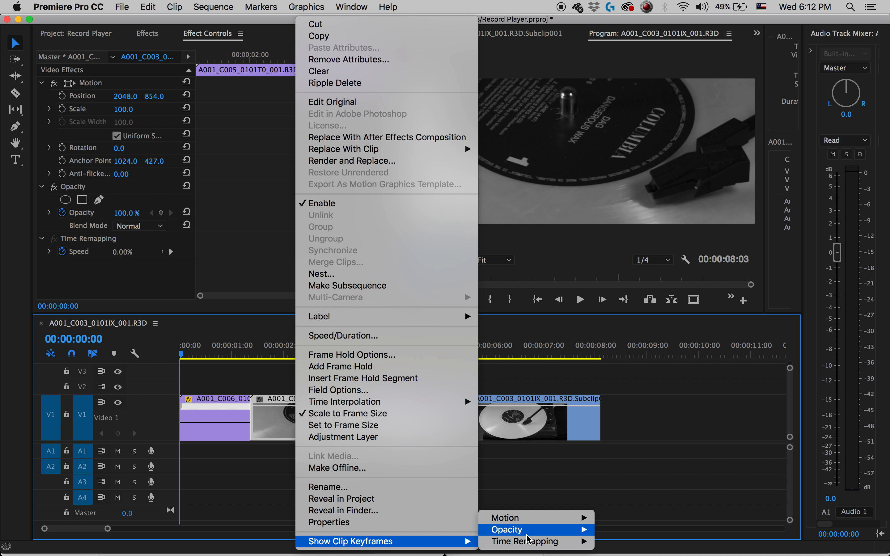
mouse_move(573, 547)
left_click(620, 541)
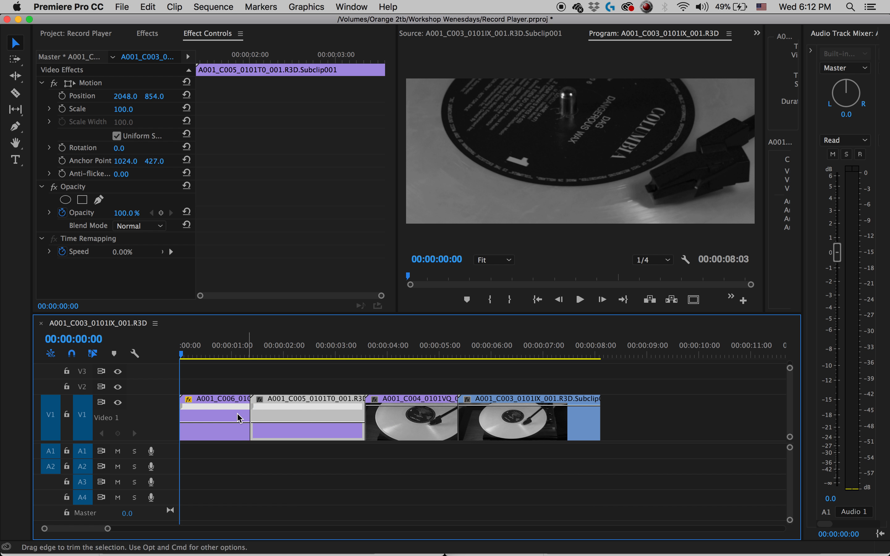
Display the Time Remapping Speed keyframes on the C004 clip in the timeline.
left_click(442, 432)
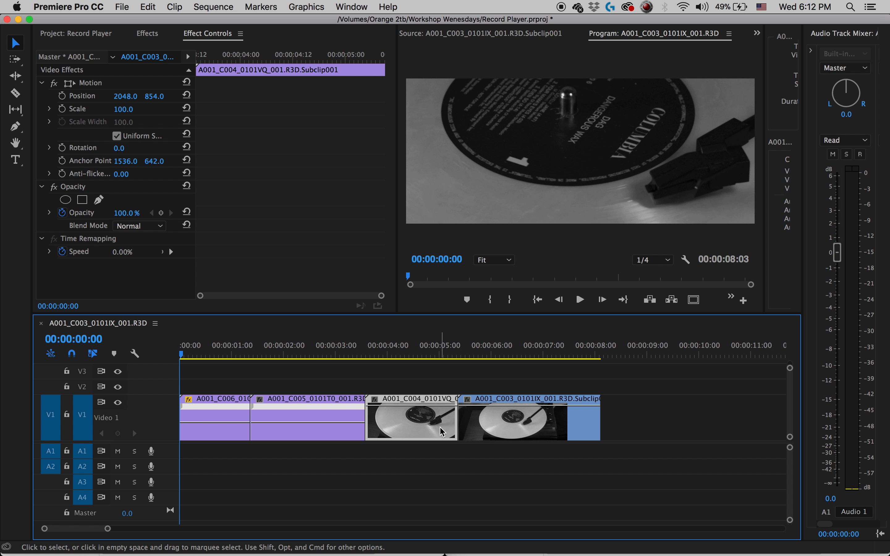
right_click(440, 429)
mouse_move(588, 541)
mouse_move(712, 546)
left_click(760, 541)
Display the Time Remapping Speed keyframes on the C003 clip in the timeline.
left_click(589, 426)
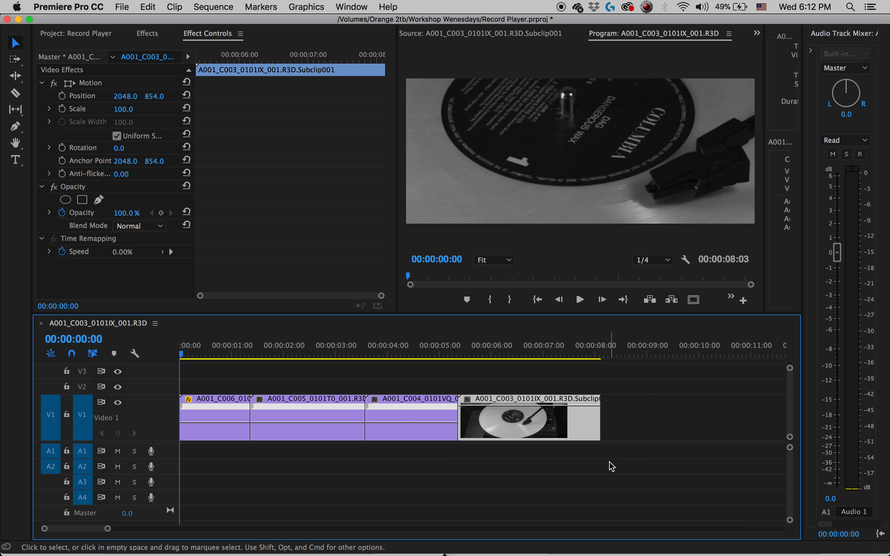
right_click(553, 426)
mouse_move(607, 541)
mouse_move(790, 542)
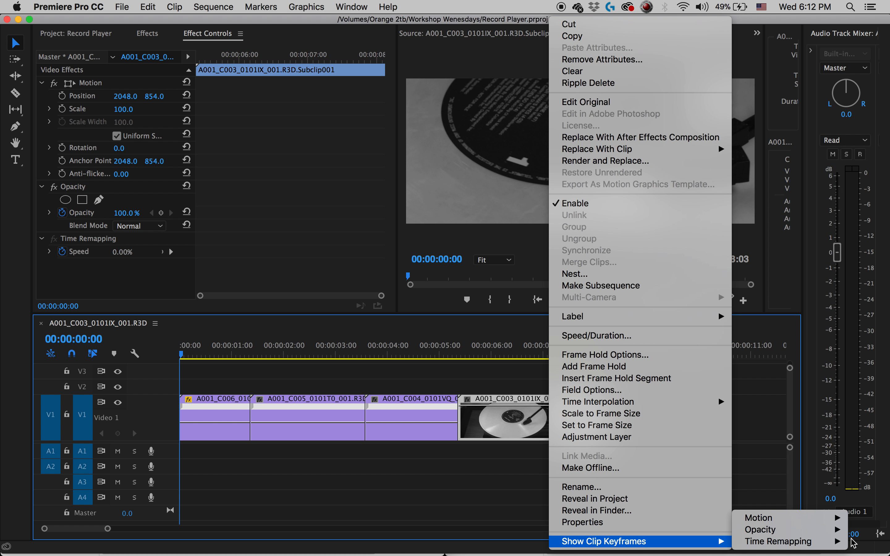
left_click(706, 541)
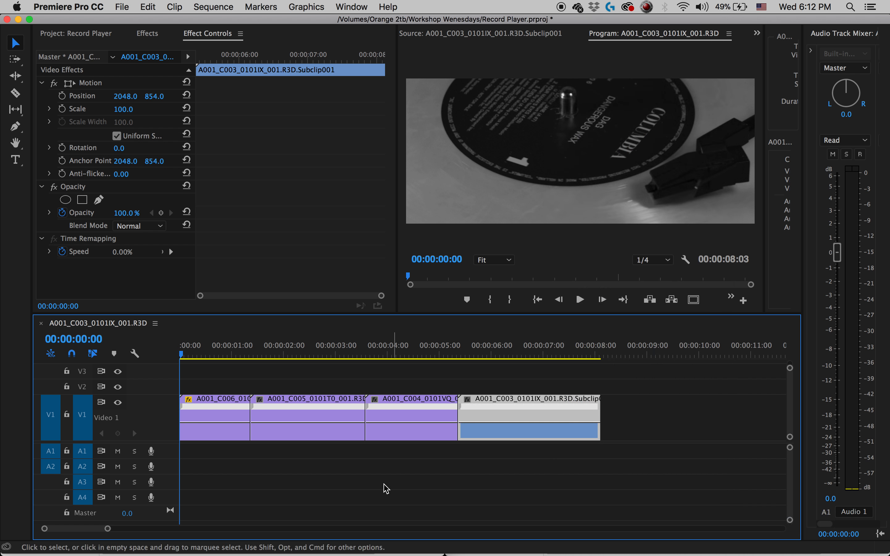
Play the edit from the sequence start and stop at 00:00:01:02 within the C006 clip.
left_click_drag(285, 354, 180, 352)
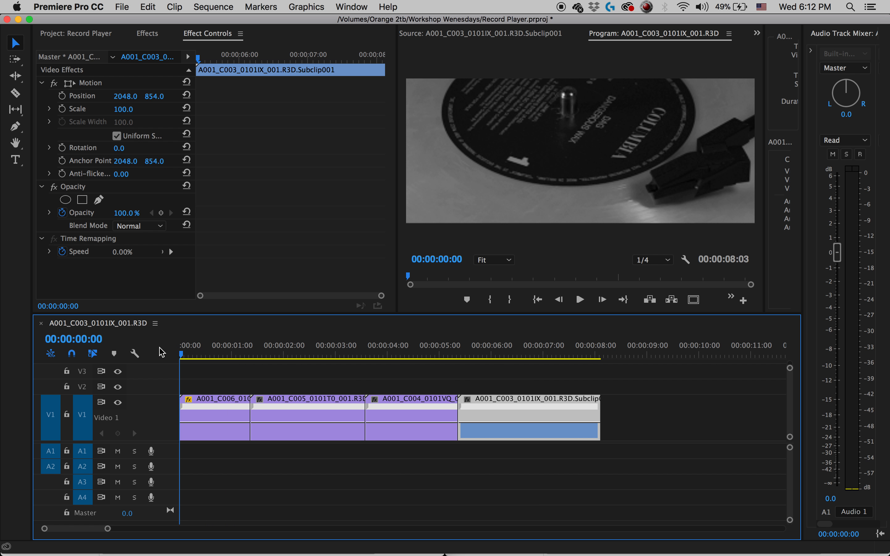
key("space")
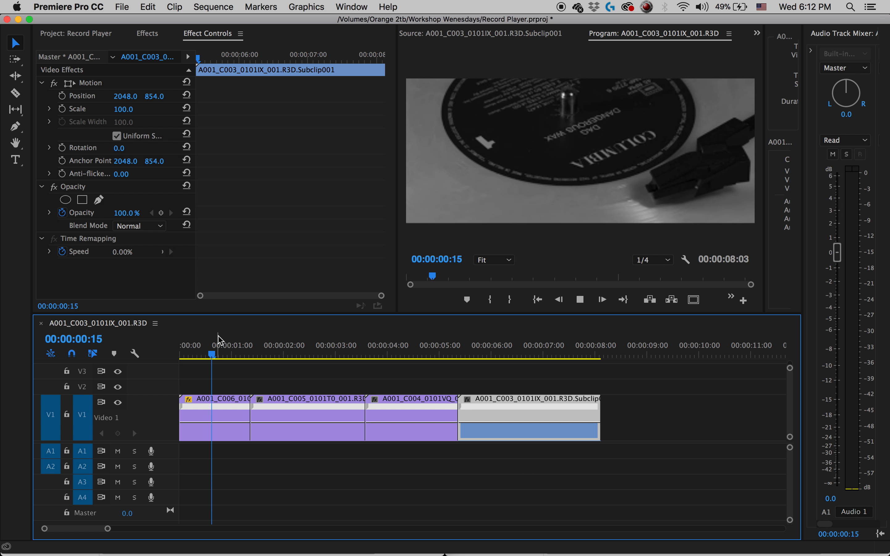
key("space")
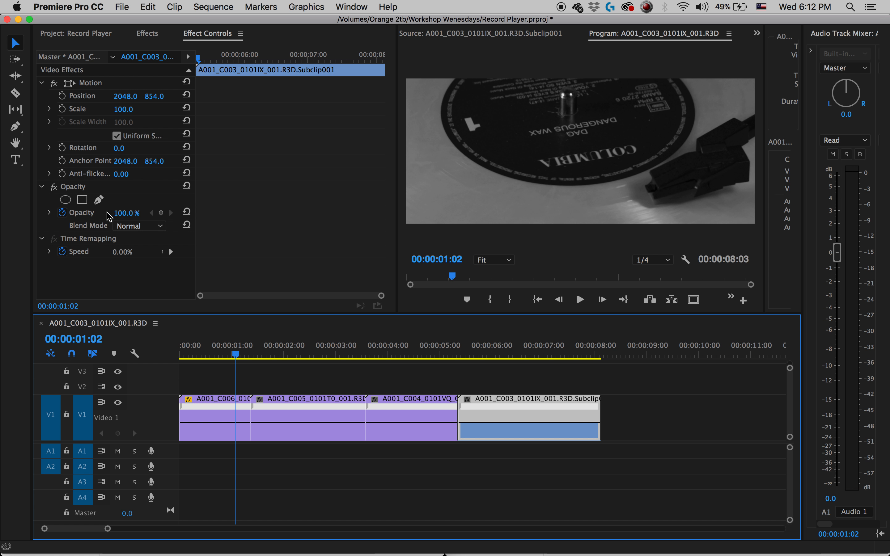
left_click(162, 254)
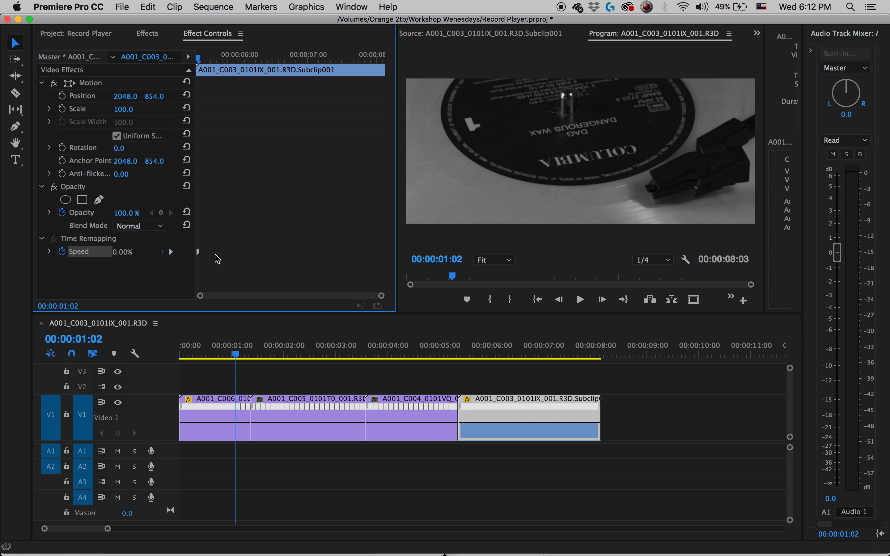
left_click_drag(239, 359, 229, 359)
left_click(244, 253)
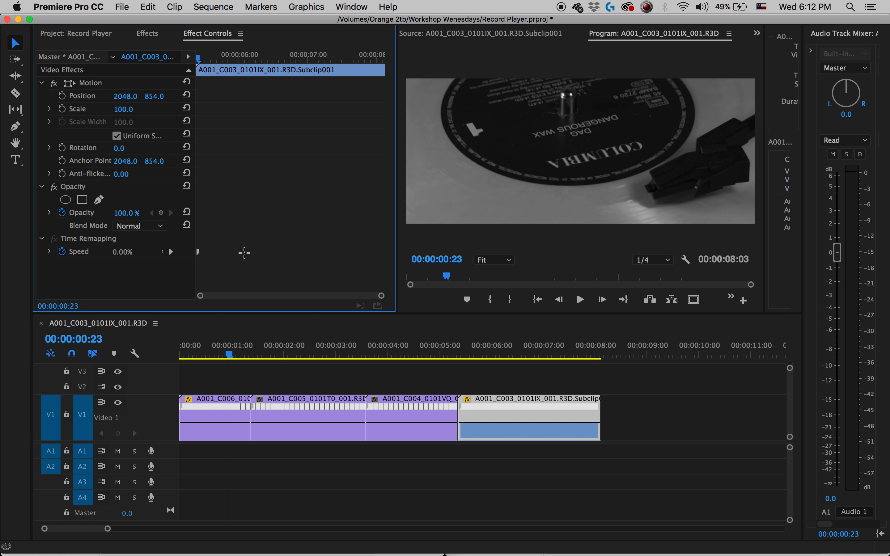
left_click_drag(200, 296, 230, 297)
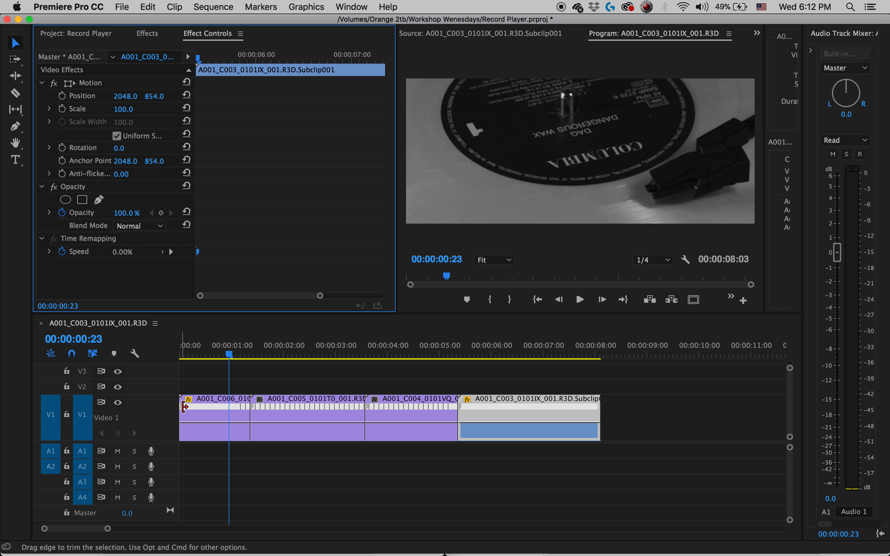
left_click(242, 355)
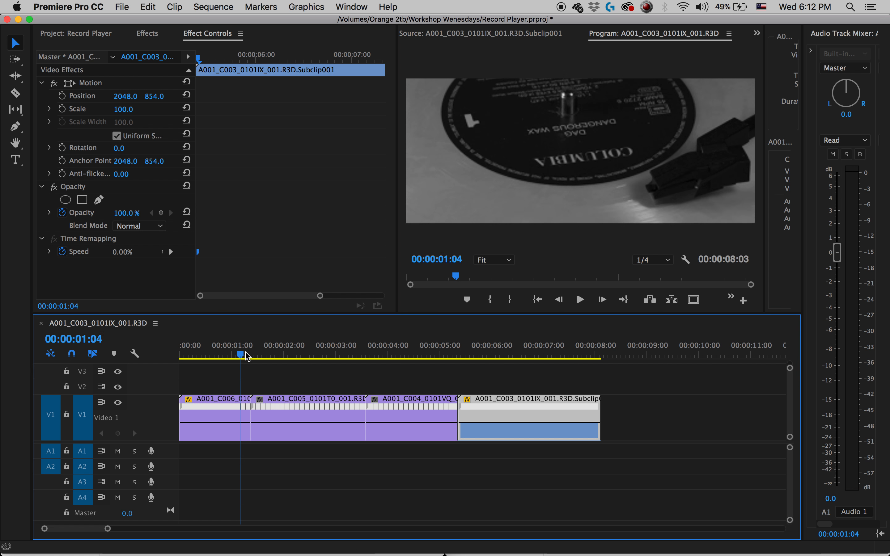
left_click_drag(252, 355, 220, 355)
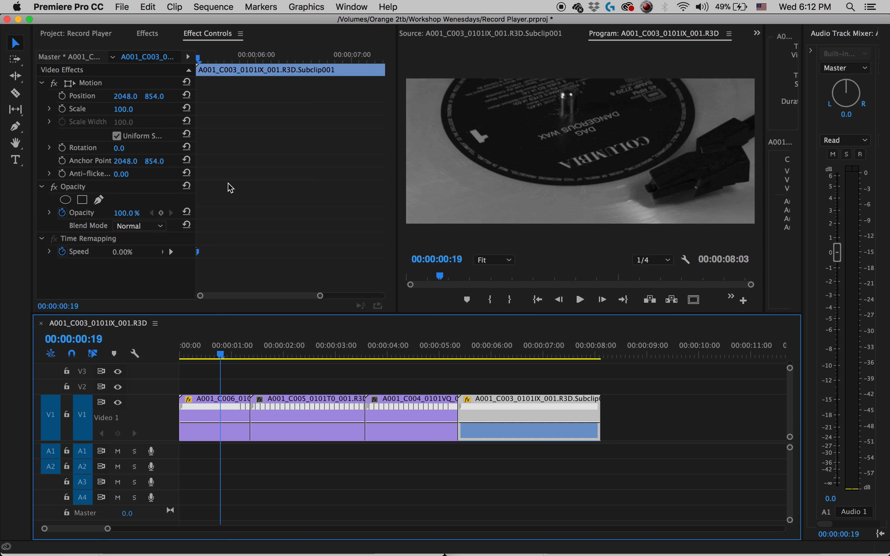
left_click(200, 258)
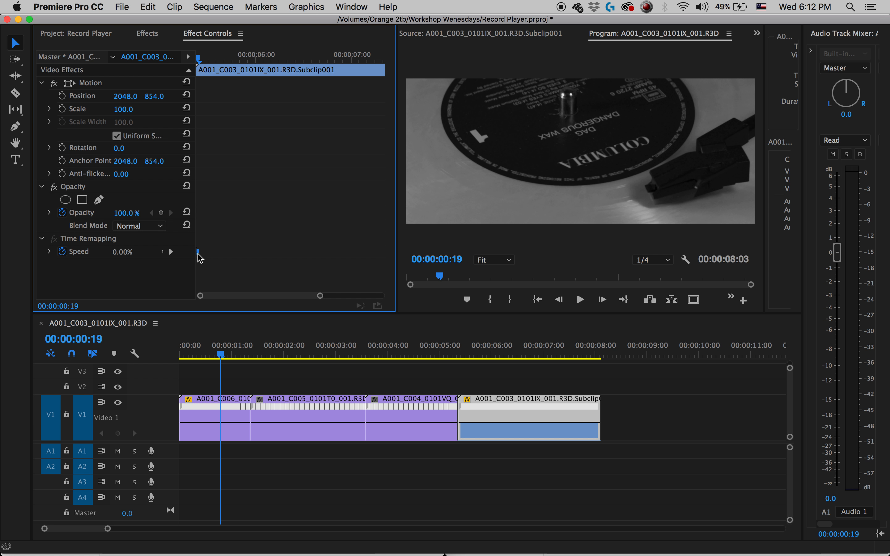
left_click_drag(234, 355, 240, 354)
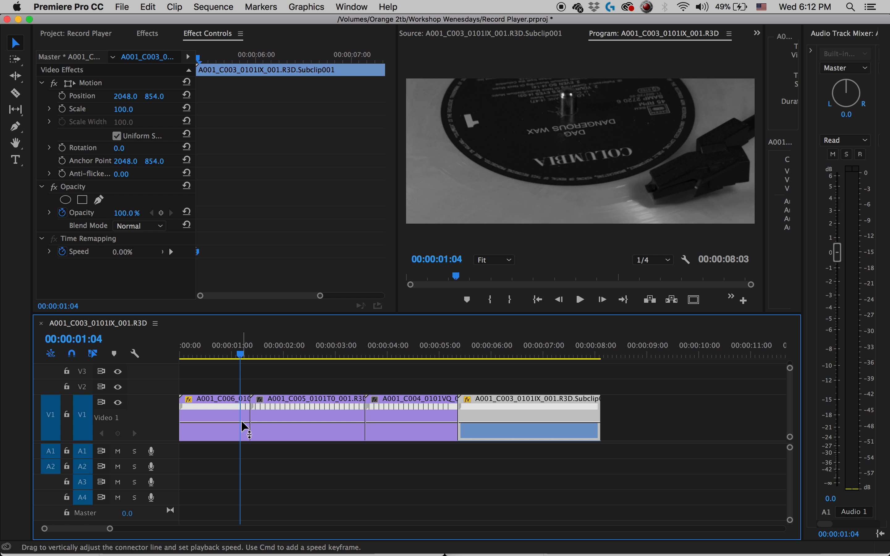
key("=")
key("=")
key("=")
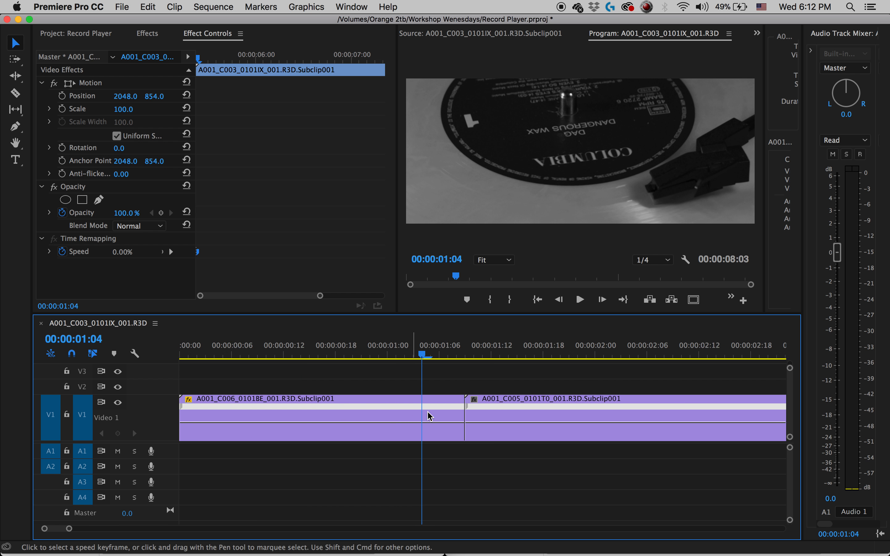
left_click(467, 406)
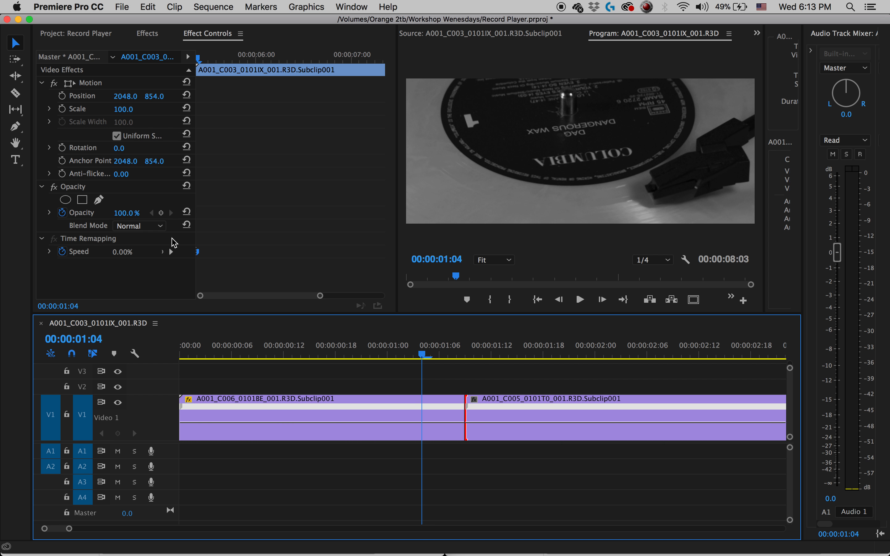
left_click(167, 255)
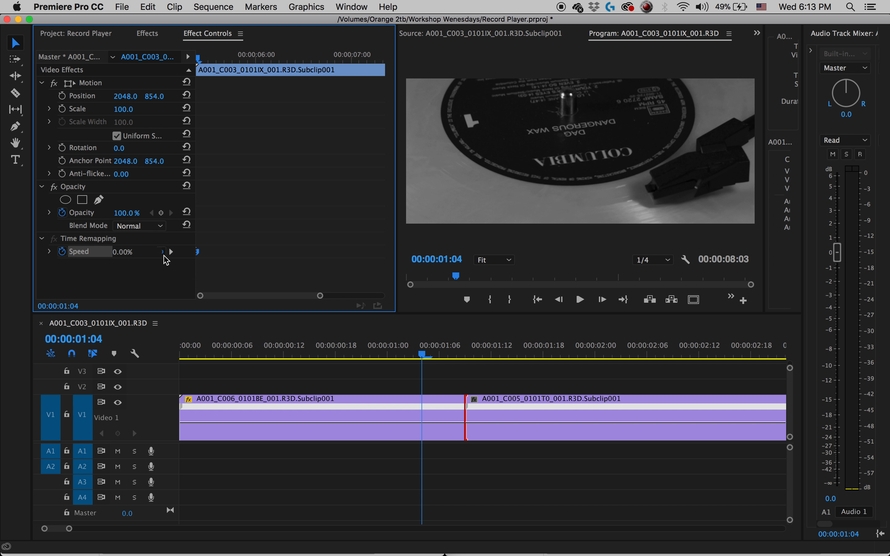
Add a Time Remapping Speed keyframe to the C006 clip at 00:00:00:23.
left_click(378, 354)
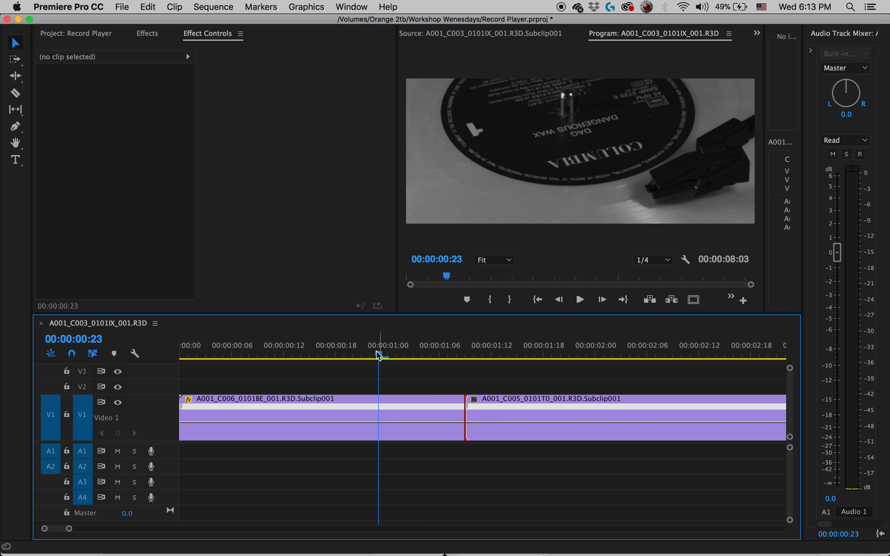
left_click(357, 408)
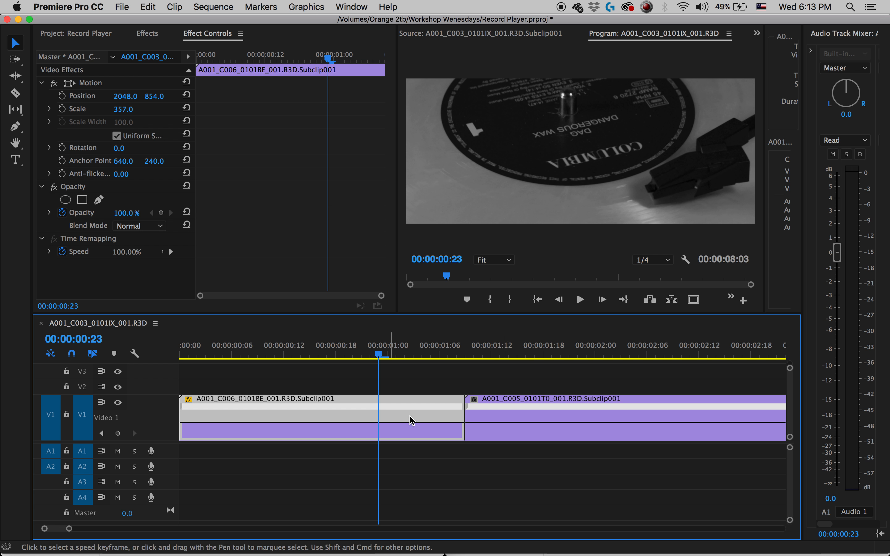
key("minus")
key("minus")
key("minus")
key("equal")
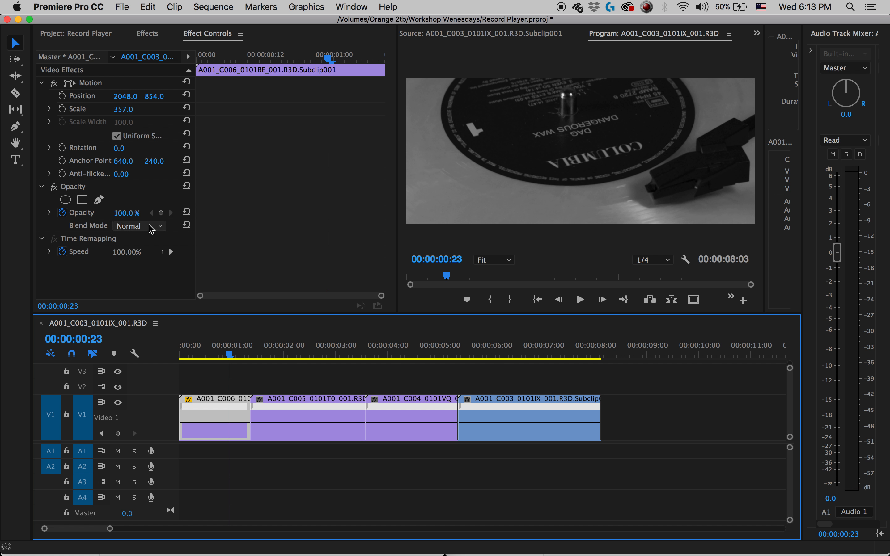
left_click(161, 252)
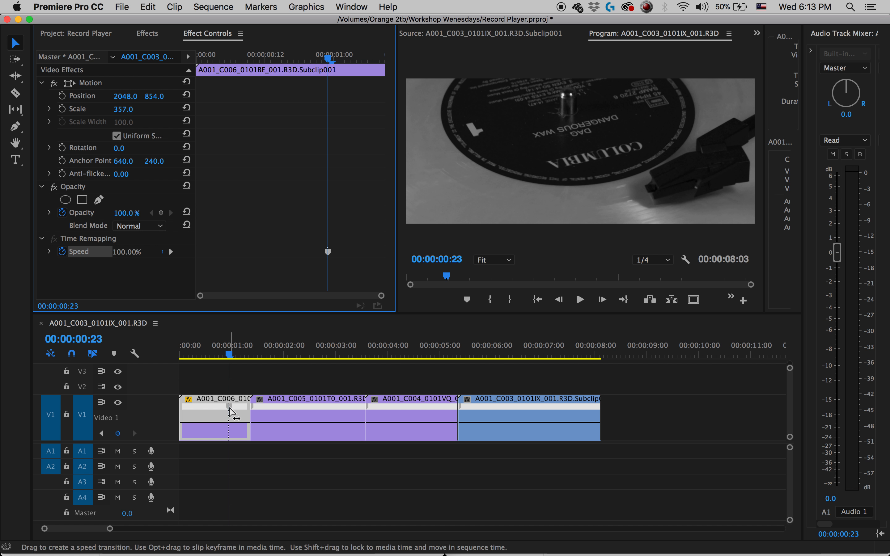
Split the C006 clip's speed keyframe slightly apart to create a very short speed transition starting at 00:00:00:23.
mouse_move(231, 408)
left_mouse_down()
mouse_move(240, 409)
mouse_move(229, 407)
left_mouse_up()
left_click(334, 259)
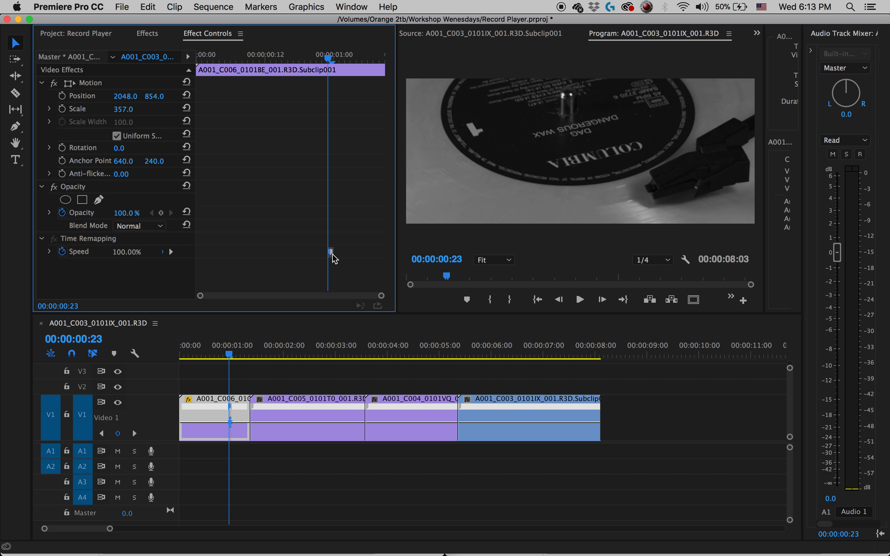
left_click(333, 253)
left_click(347, 254)
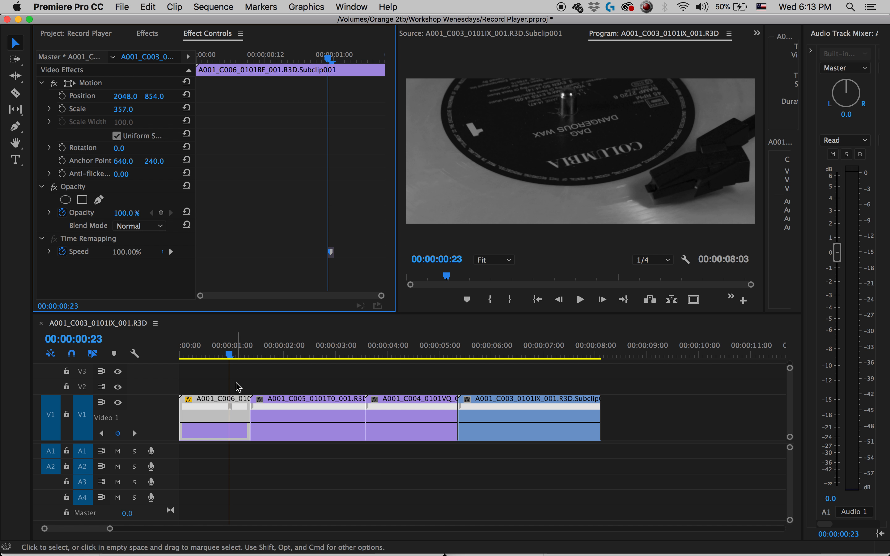
Widen the C006 clip's speed transition by moving its second keyframe half to about 00:00:01:03.
left_click(234, 348)
key("=")
key("=")
key("=")
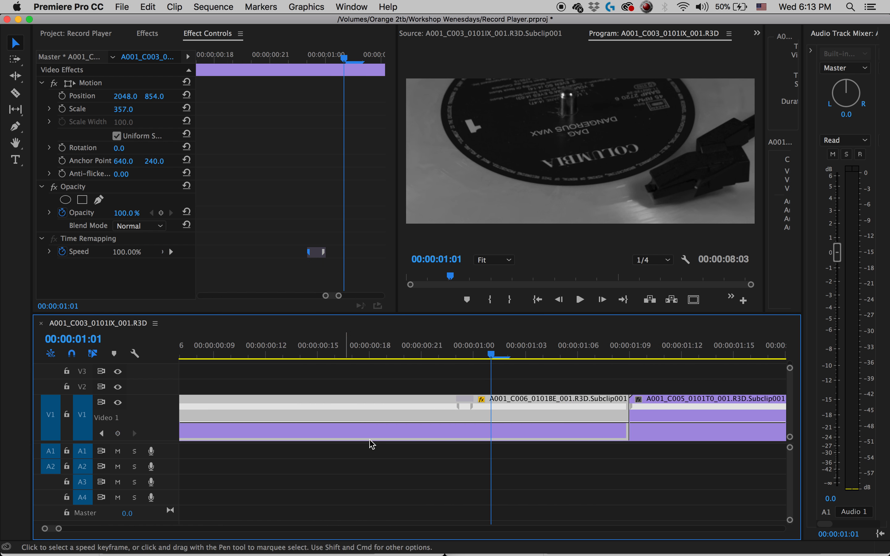
left_click_drag(471, 407, 535, 418)
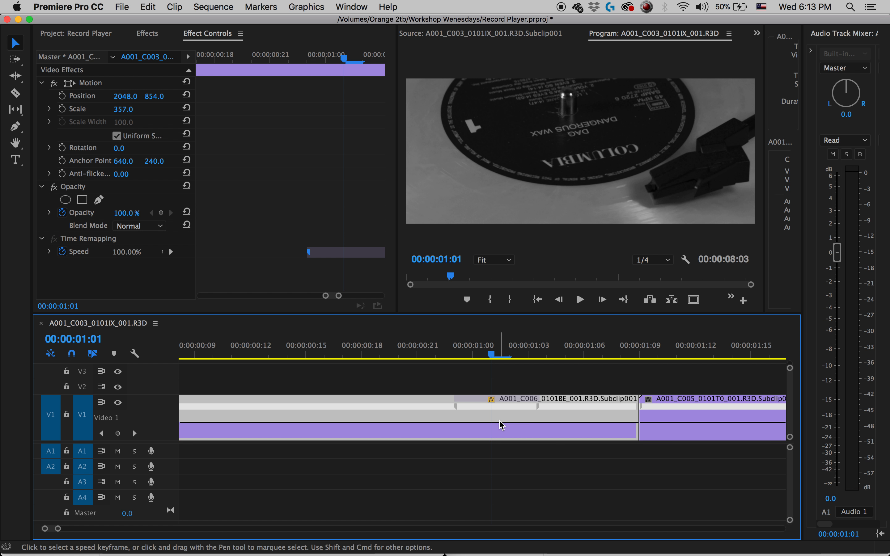
End the C006 clip's first speed transition at about 00:00:01:00 and add a second, split speed keyframe starting at 00:00:01:02.
left_click_drag(539, 412, 460, 411)
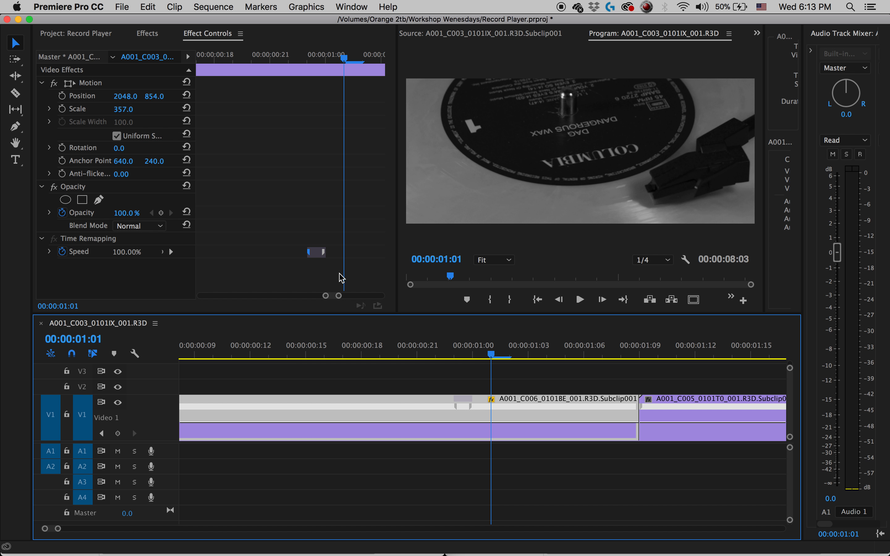
key("Right")
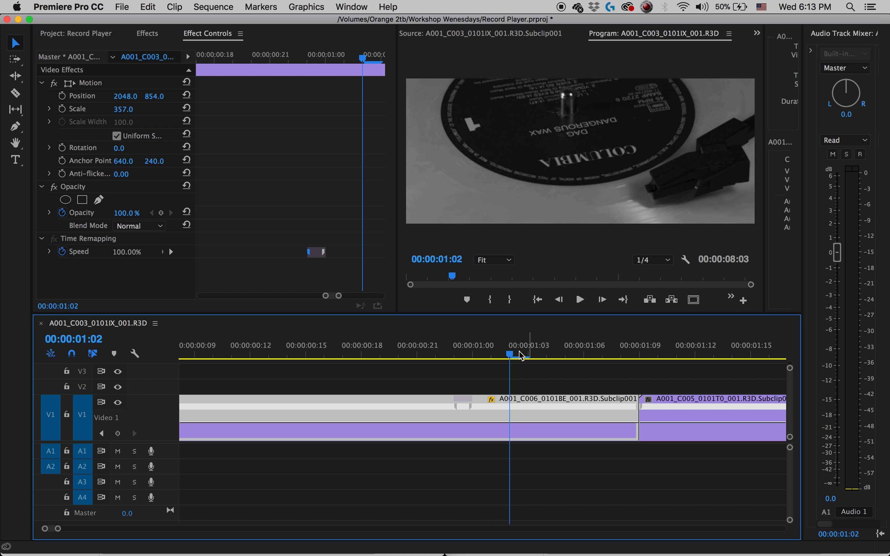
left_click(170, 253)
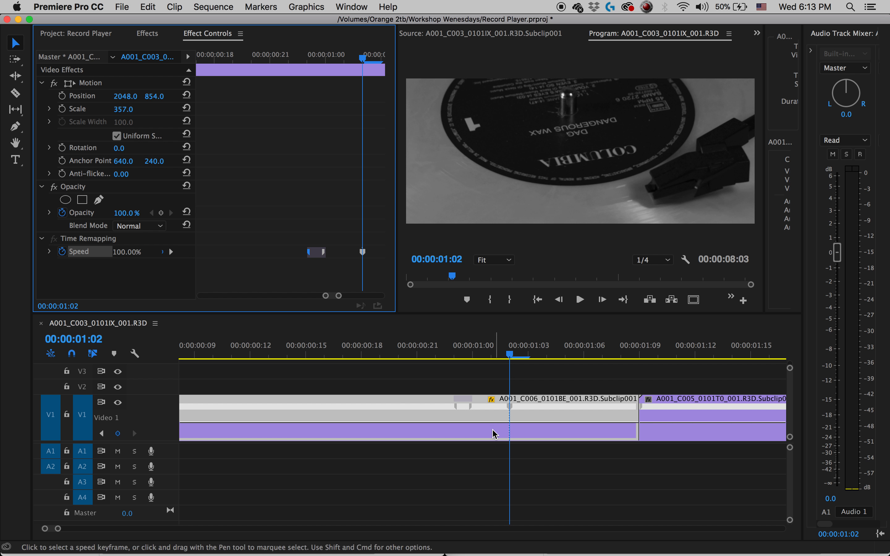
left_click_drag(513, 410, 565, 416)
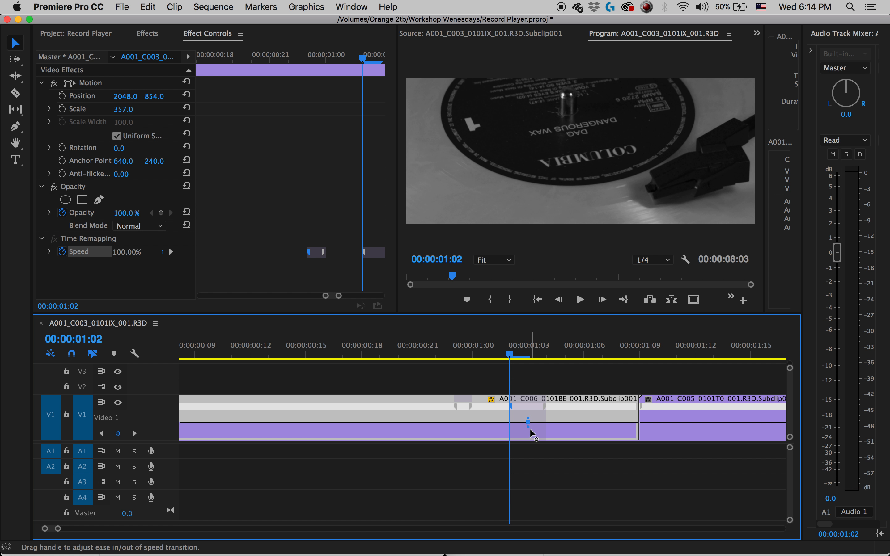
Raise the C006 clip's speed after its first transition to 216% and move the second speed keyframe past the clip's end.
left_click_drag(528, 415, 505, 420)
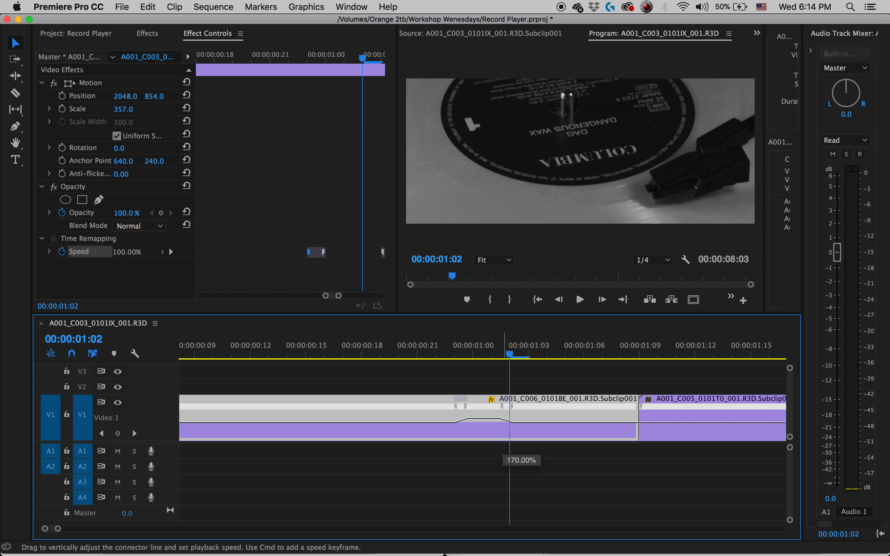
left_click_drag(504, 417, 598, 419)
left_click_drag(495, 415, 542, 413)
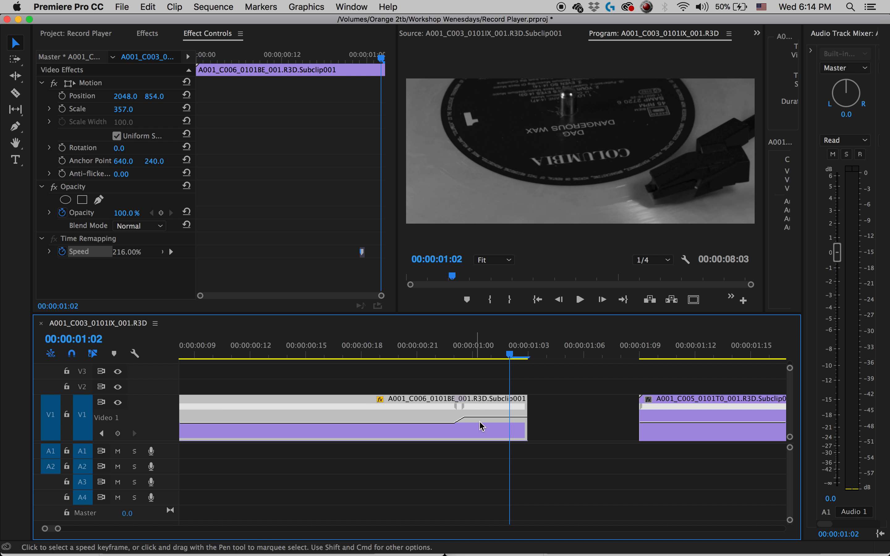
Lower the C006 clip's speed after the transition to about 132% and play the edit from C006 into C005.
left_click_drag(481, 417, 481, 420)
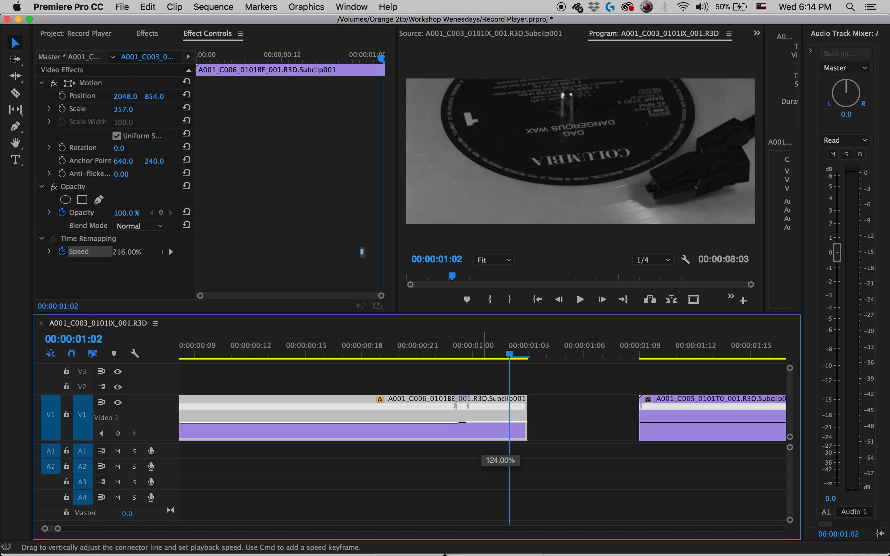
left_click_drag(484, 449, 483, 451)
left_click_drag(472, 345, 371, 347)
key("space")
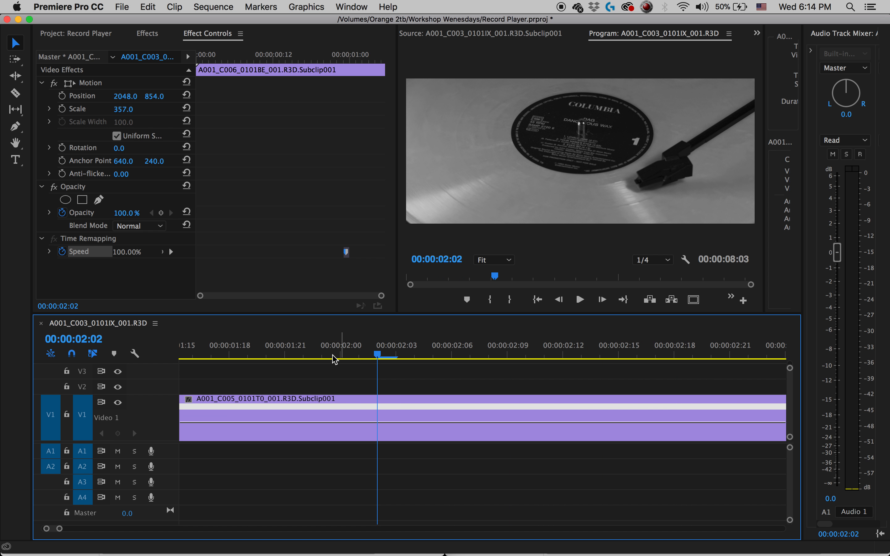
key("backslash")
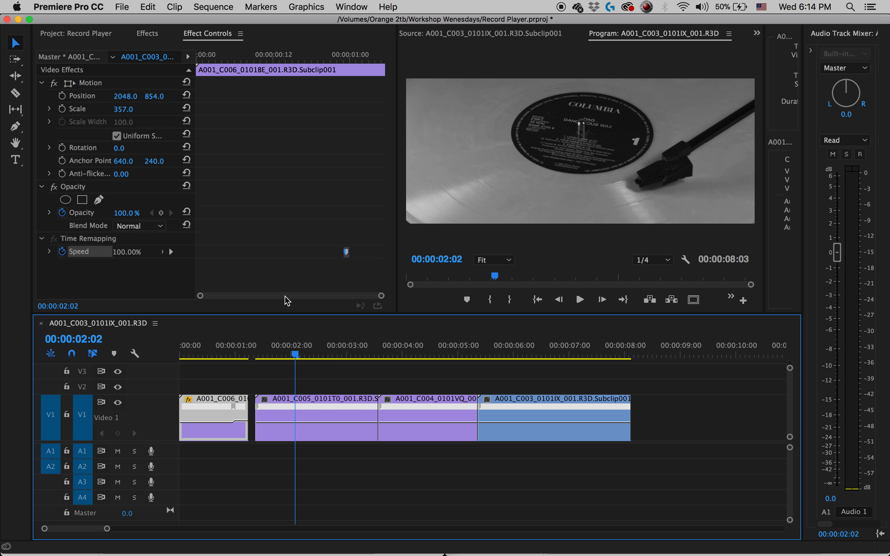
left_click(209, 353)
key("space")
key("space")
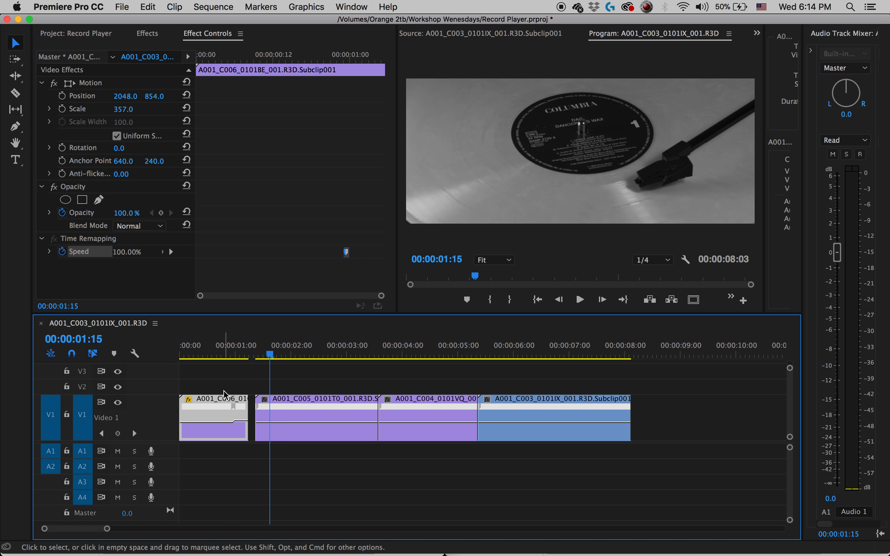
Widen and shift the C006 clip's speed transition to span about 00:00:00:10 to 00:00:00:18, playing the clip after each adjustment.
left_click(233, 406)
left_click_drag(233, 409, 220, 408)
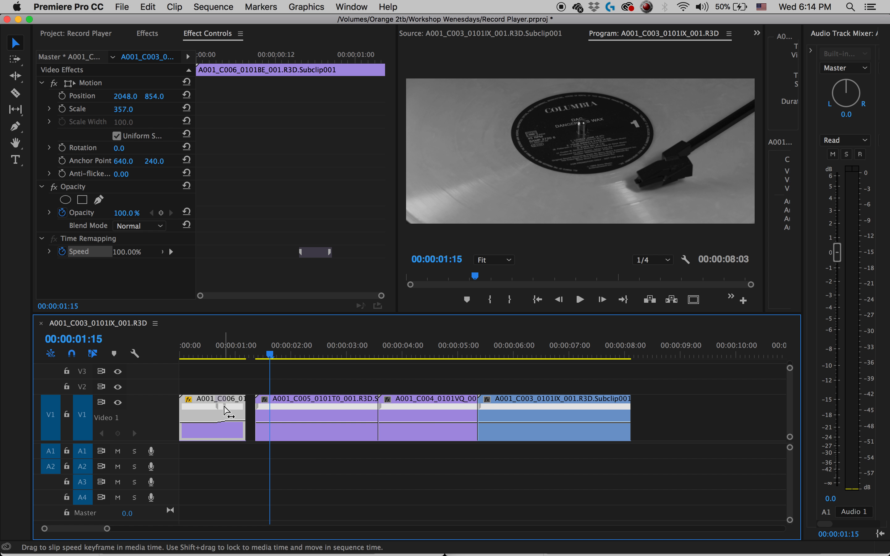
left_click(202, 353)
key("space")
key("space")
mouse_move(227, 411)
left_mouse_down()
mouse_move(206, 412)
mouse_move(223, 412)
left_mouse_up()
left_click_drag(212, 354, 200, 354)
key("space")
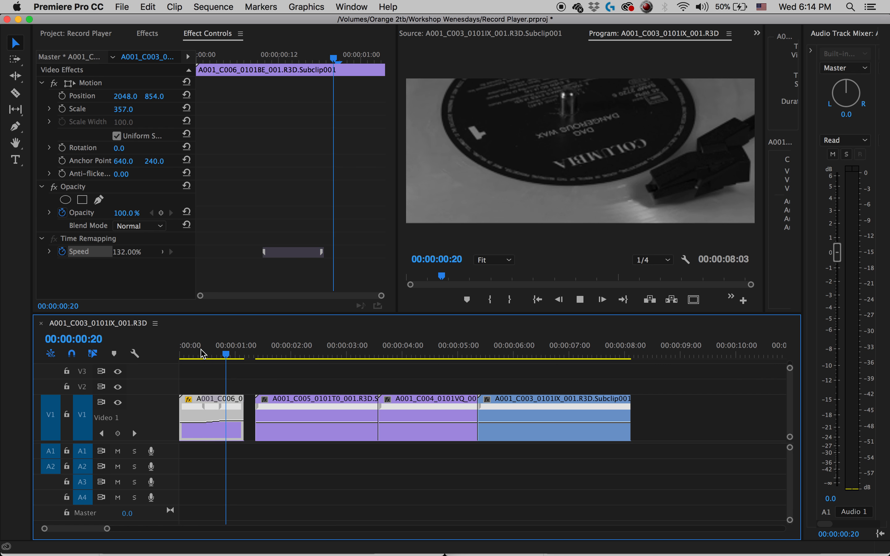
key("space")
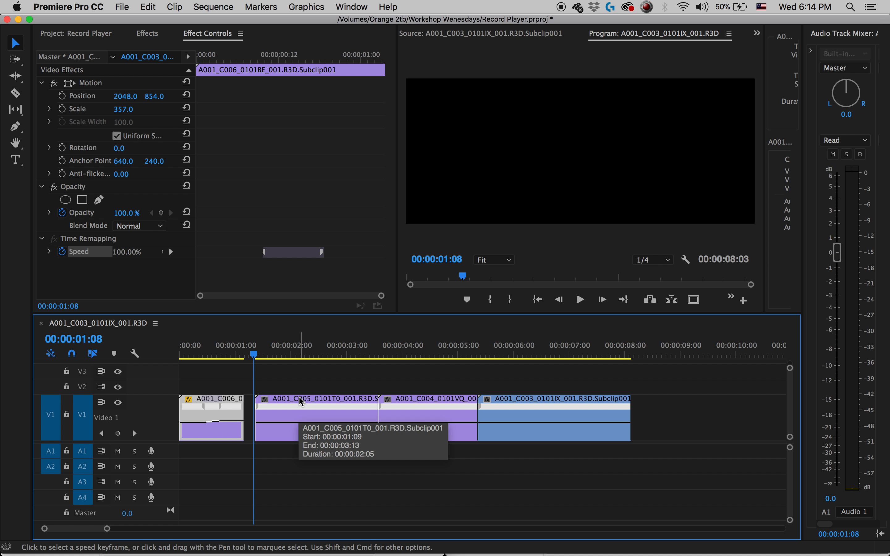
Play the C006 clip's speed ramp through the gap into the C005 clip to review the pacing.
key("=")
left_click_drag(403, 348, 265, 349)
key("space")
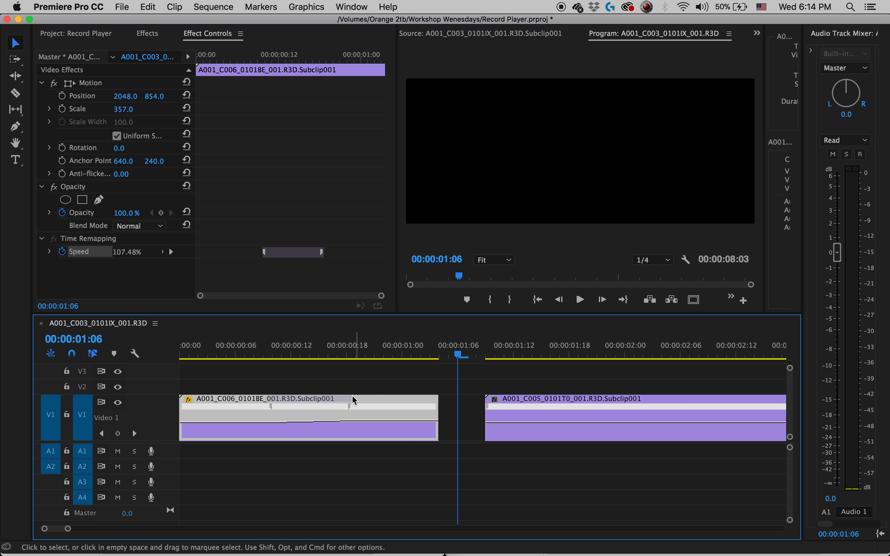
key("space")
key("space")
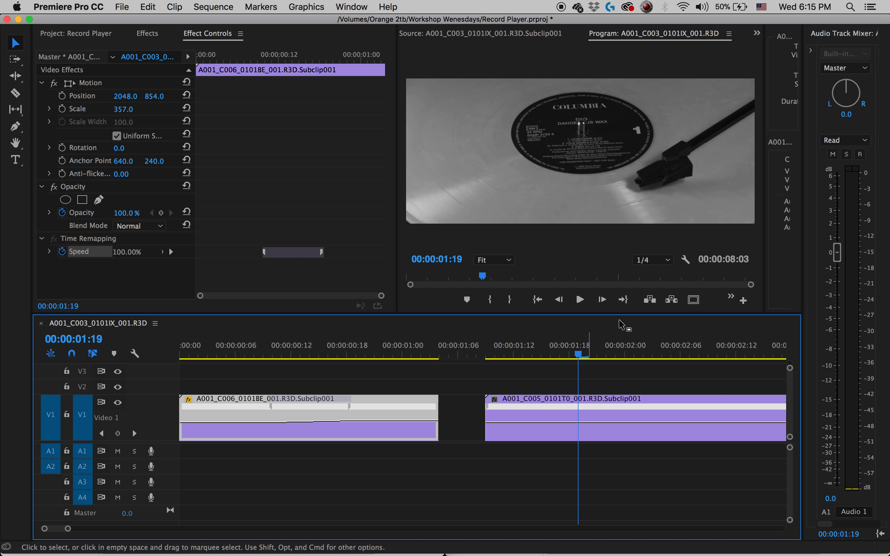
Add Time Remapping Speed keyframes to the C005 clip at 00:00:02:02 and 00:00:02:14.
left_click_drag(591, 350, 641, 351)
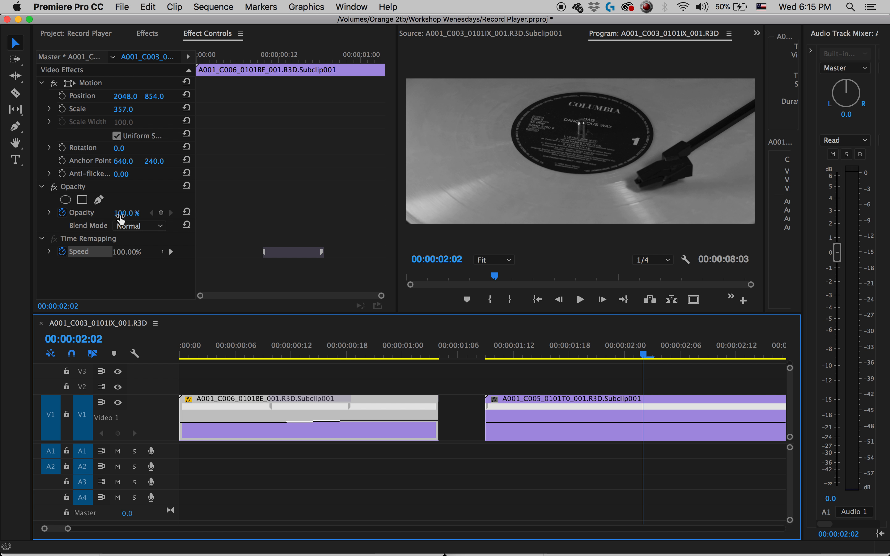
left_click(159, 259)
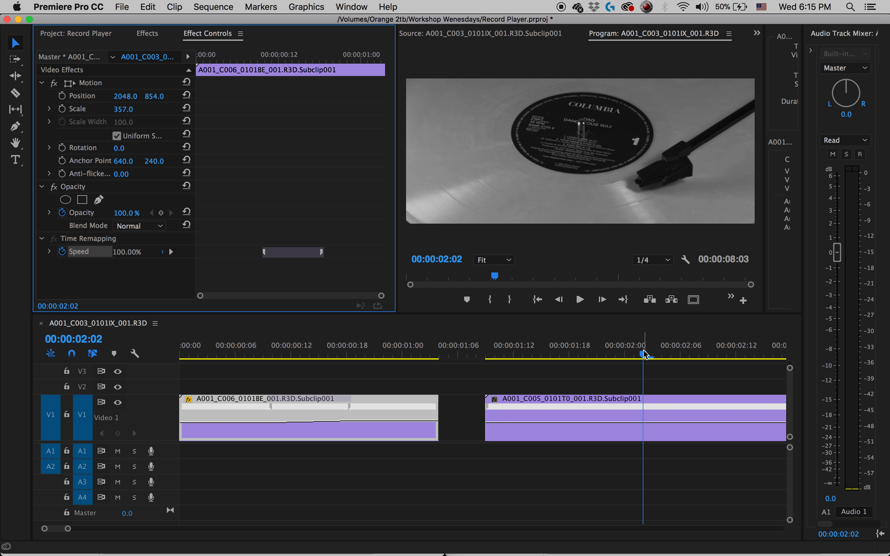
left_click(671, 418)
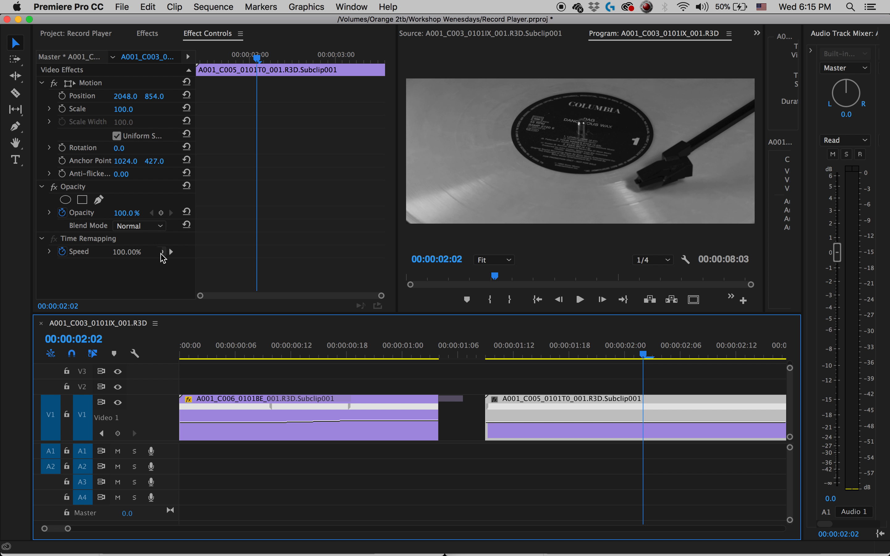
left_click(161, 253)
left_click(754, 352)
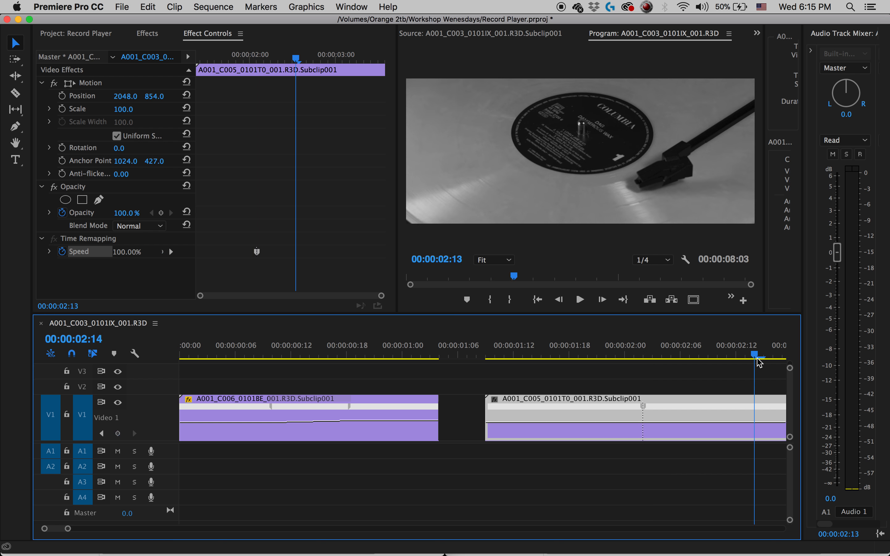
left_click(162, 253)
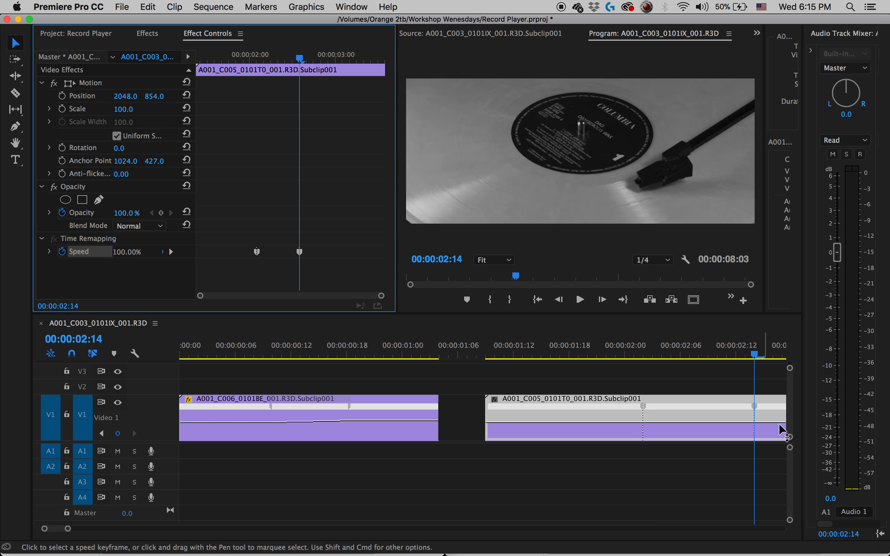
Raise the speed sharply between the C005 clip's two keyframes and play the section.
left_click(700, 426)
left_click_drag(700, 426, 700, 417)
left_click(572, 347)
key("space")
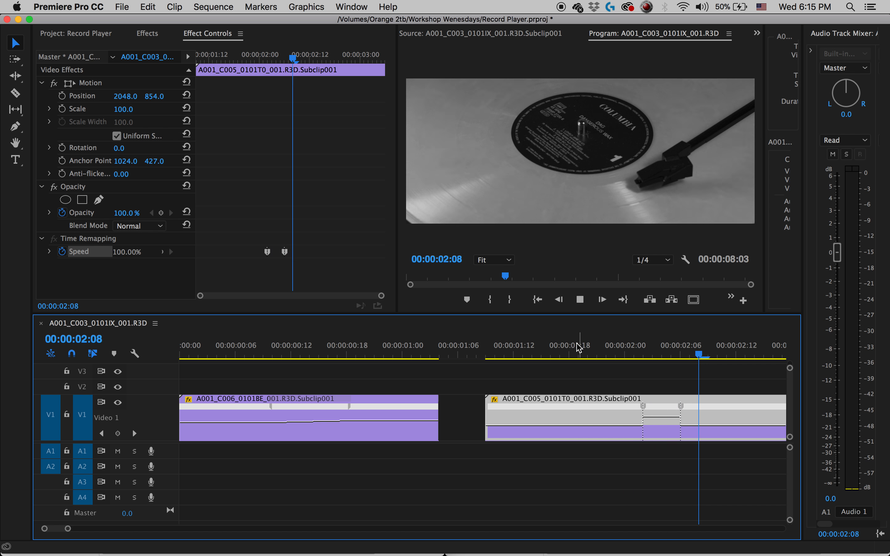
key("space")
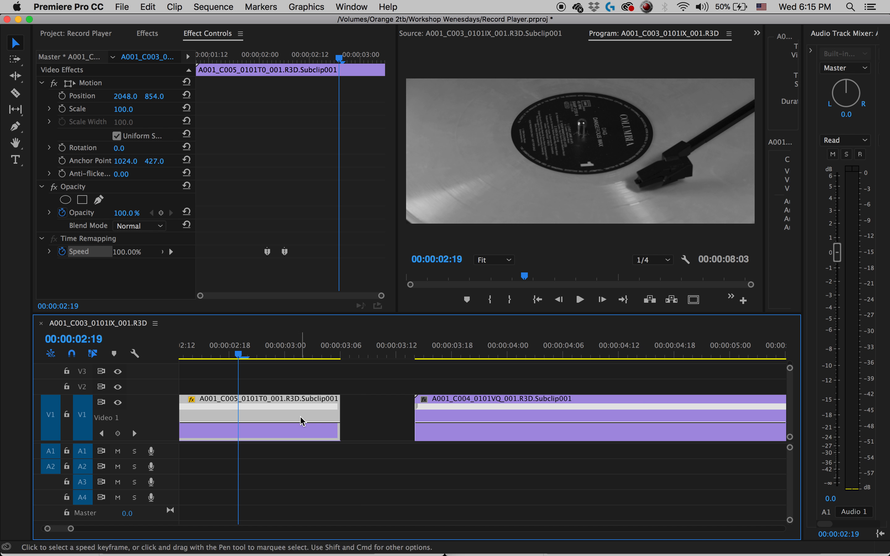
Slow the section between the C005 clip's two speed keyframes to 41% and play it into the C004 clip.
scroll(302, 421, "up", 10)
left_click_drag(569, 417, 569, 426)
key("backslash")
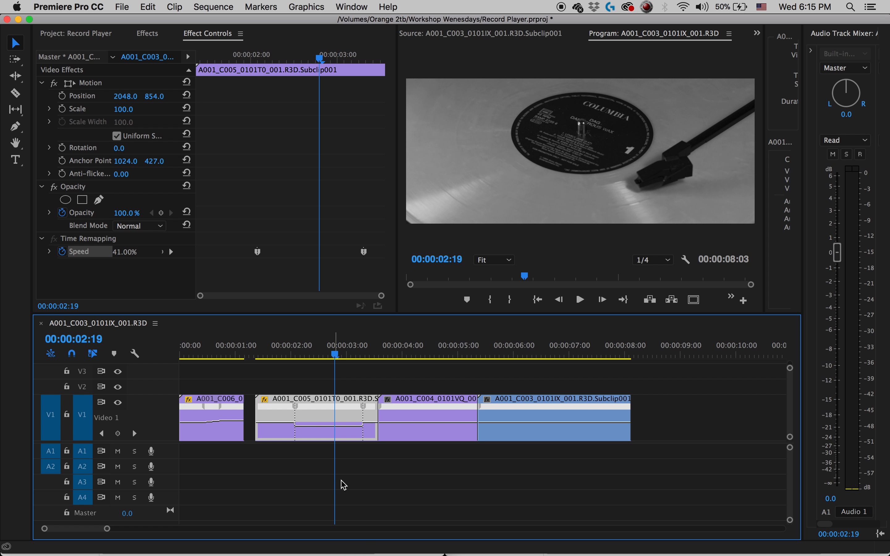
left_click_drag(307, 346, 280, 347)
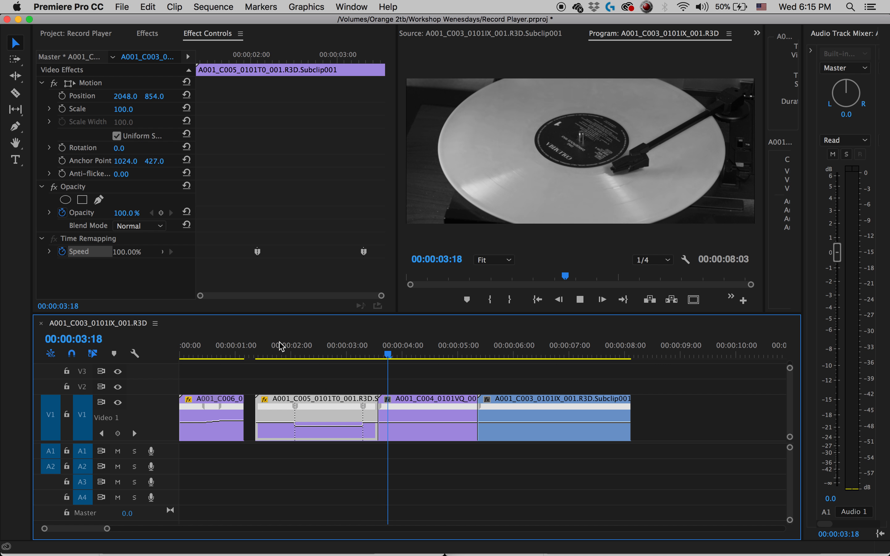
key("space")
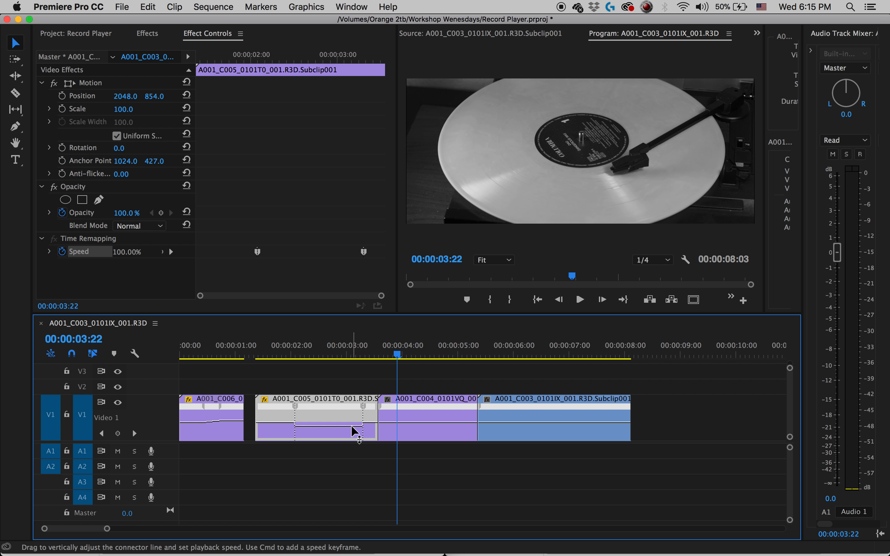
Set the speed between the C005 clip's keyframes to 96% and split the second keyframe into a gradual transition.
left_click_drag(354, 426, 354, 425)
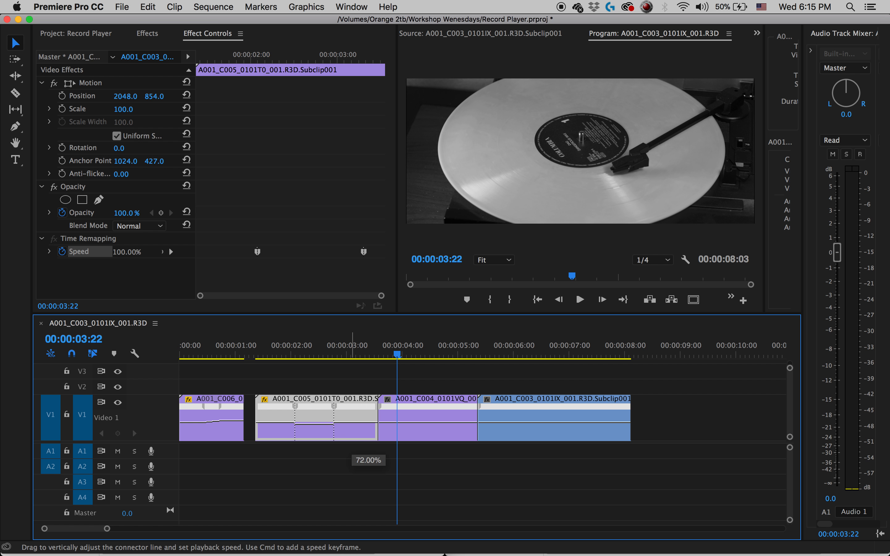
left_click_drag(353, 423, 320, 407)
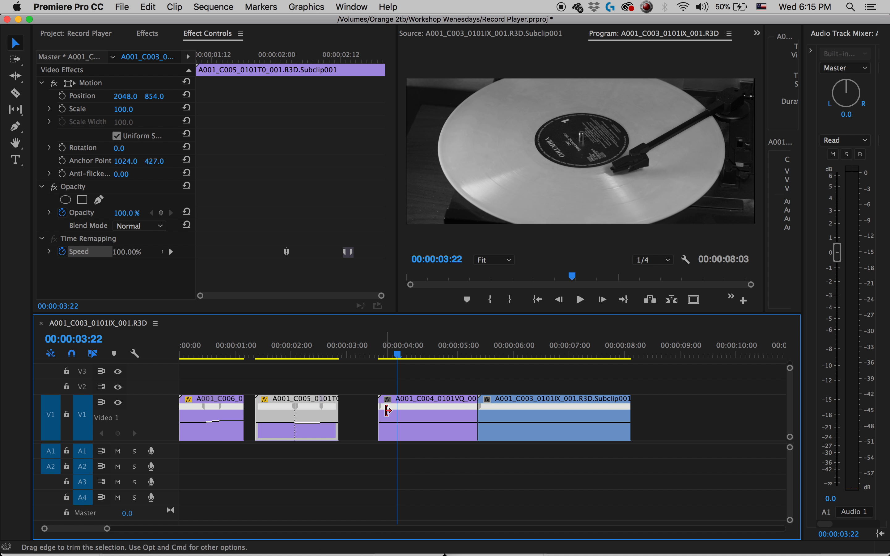
mouse_move(323, 408)
left_mouse_down()
mouse_move(336, 410)
mouse_move(313, 413)
left_mouse_up()
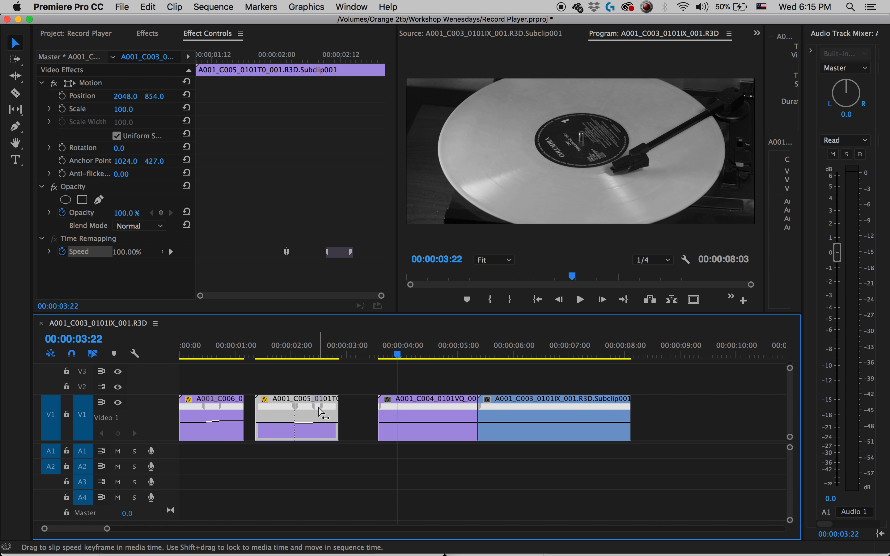
Move the C005 clip's second speed transition near the clip's end and narrow it to about 00:00:02:19 to 00:00:02:20.
left_click(312, 356)
key("equal")
key("equal")
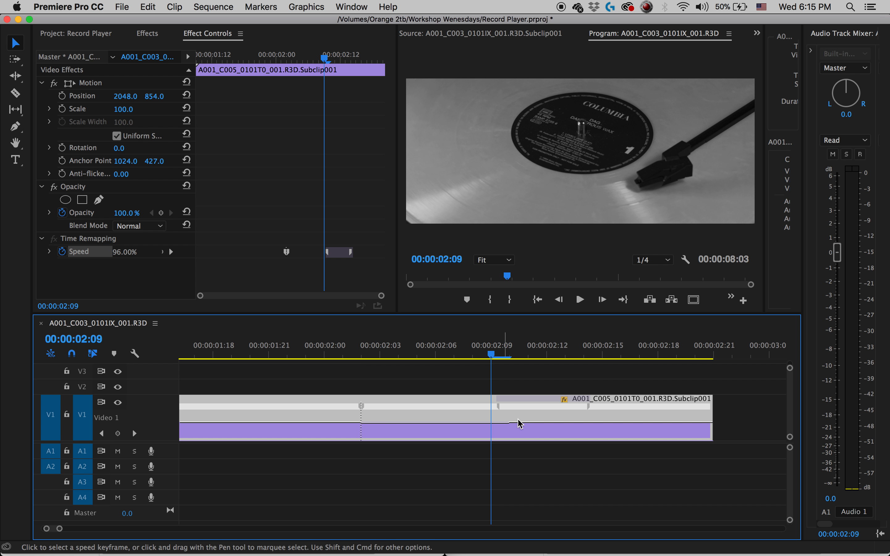
left_click_drag(590, 409, 710, 415)
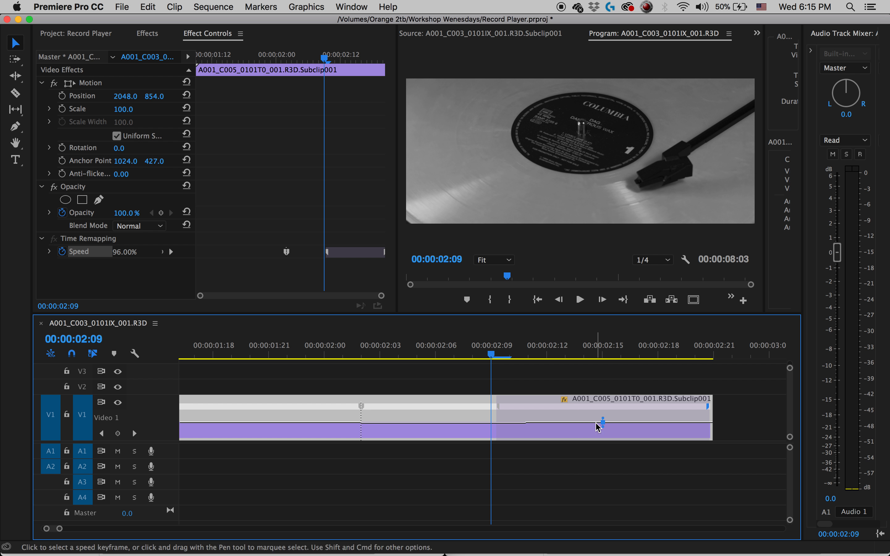
left_click_drag(502, 408, 670, 409)
left_click_drag(640, 415, 651, 414)
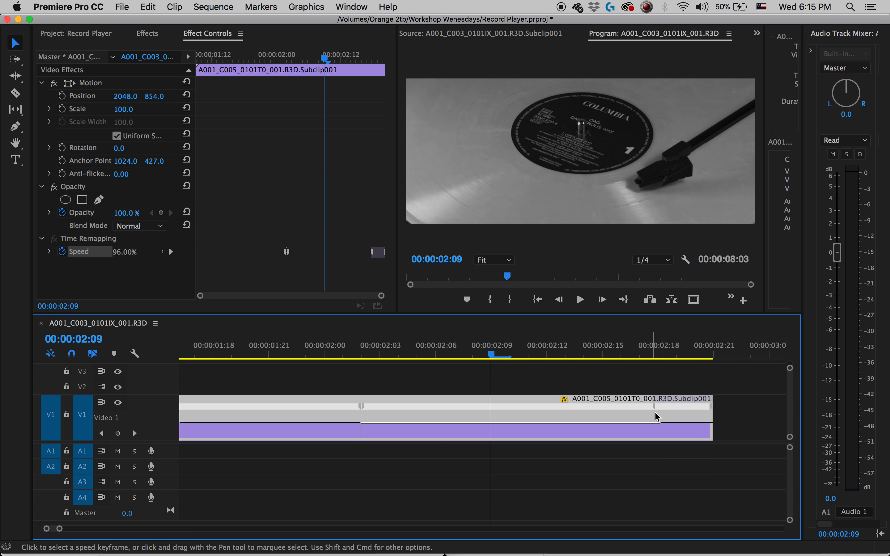
left_click_drag(712, 410, 686, 409)
Split the C005 clip's first speed keyframe out to about 00:00:02:07 and raise the speed between the two transitions to 144%.
left_click_drag(362, 407, 459, 419)
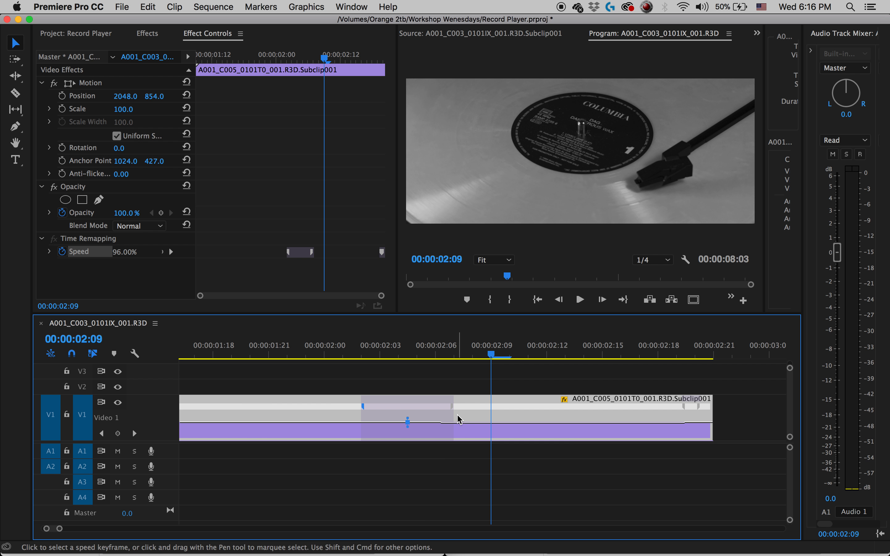
left_click_drag(563, 423, 563, 418)
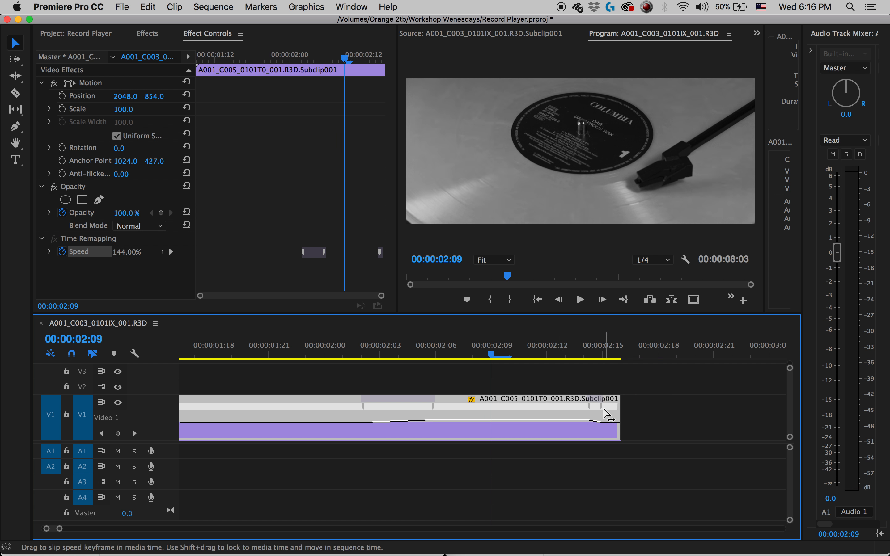
Play the C005 clip from about 00:00:01:21 to review its speed ramp.
key("backslash")
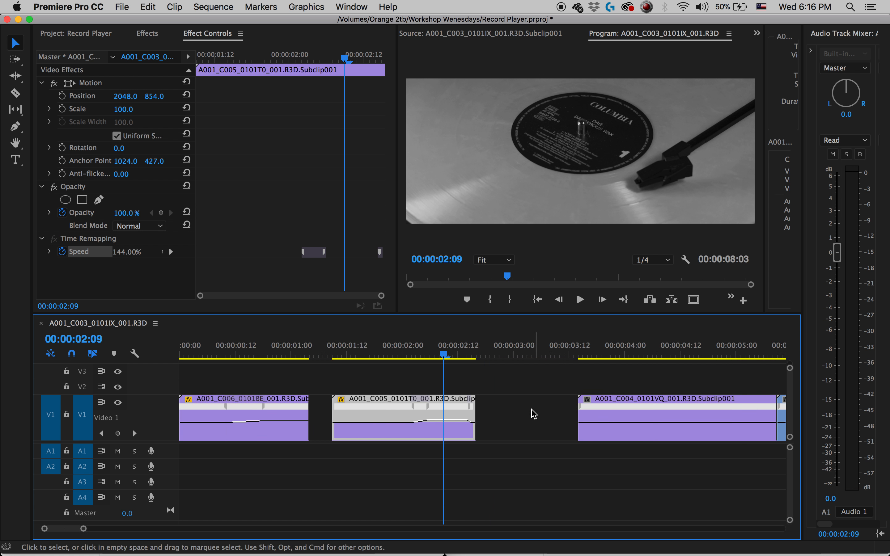
left_click(387, 354)
key("space")
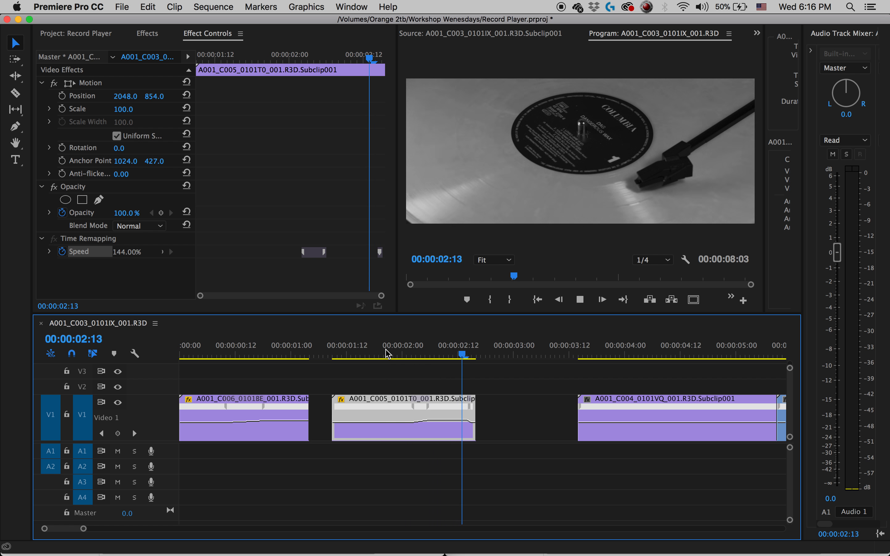
Stop playback and ripple delete the empty gaps before and after the C005 clip.
key("space")
right_click(328, 427)
left_click(330, 428)
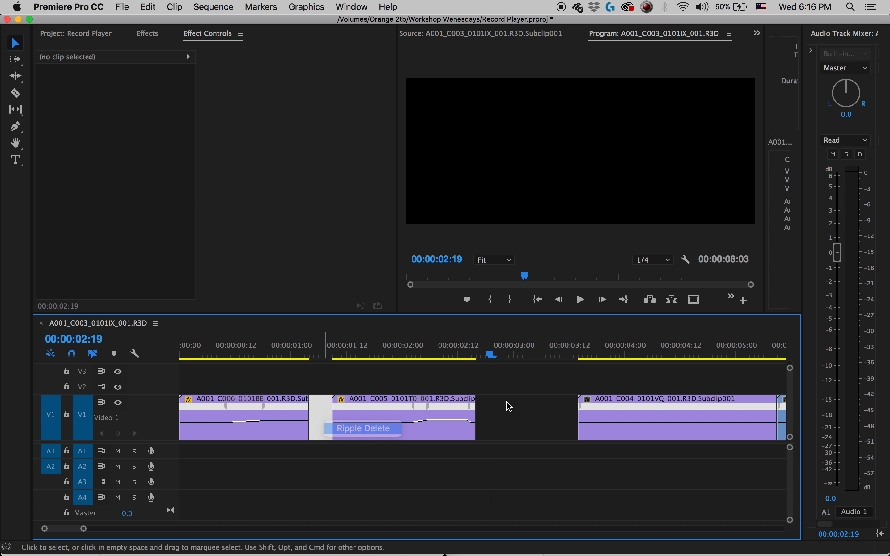
right_click(493, 429)
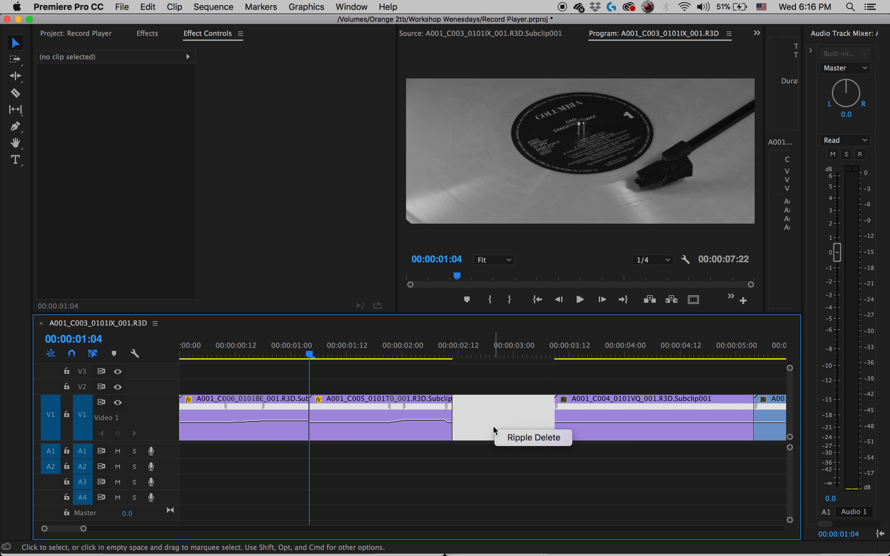
left_click(522, 438)
Add speed keyframes to the C004 clip at 00:00:03:21 and 00:00:04:03.
left_click_drag(591, 355, 612, 354)
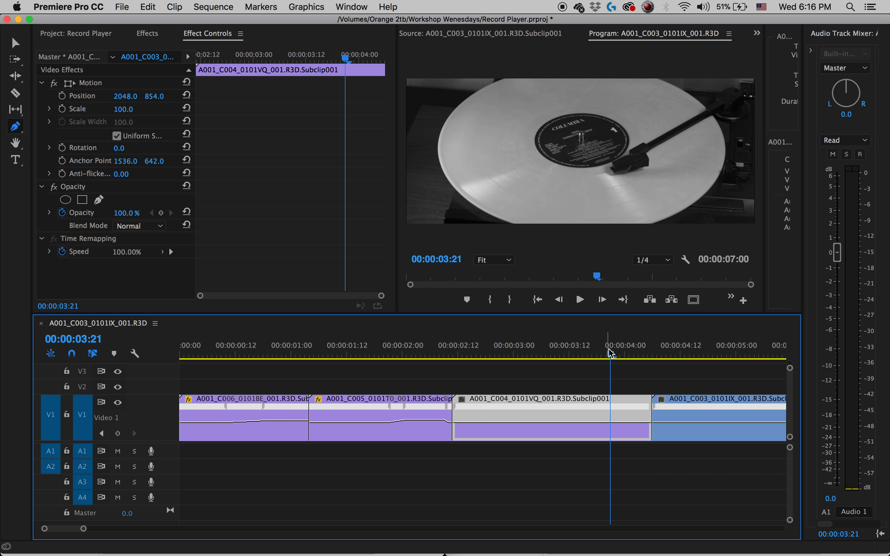
key("=")
key("=")
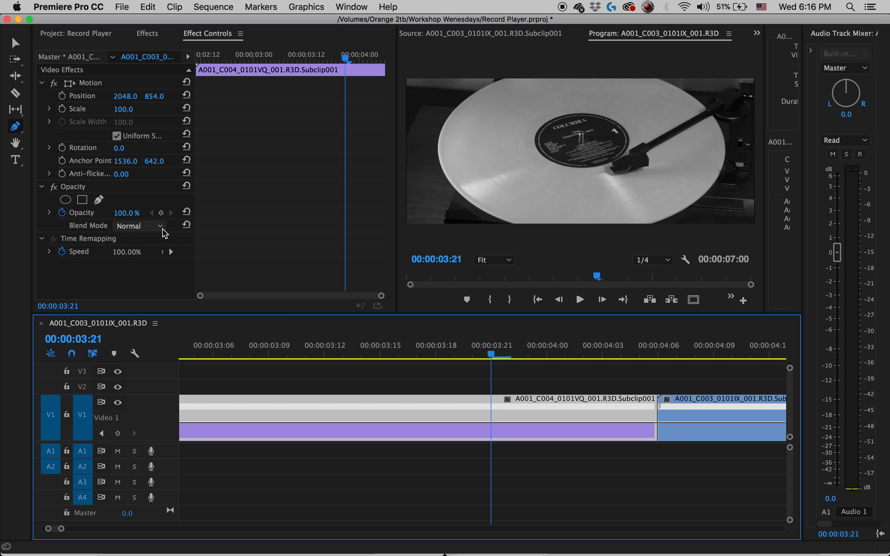
left_click(167, 252)
left_click_drag(602, 349, 612, 346)
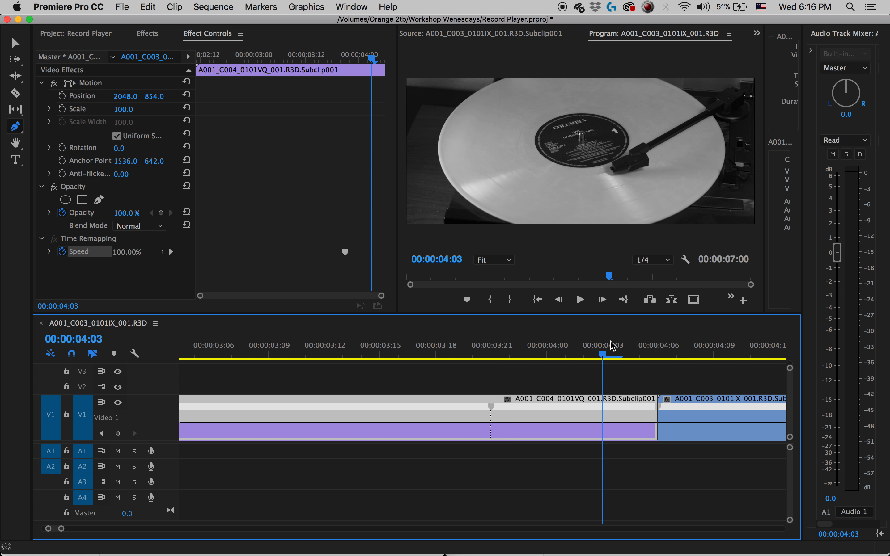
left_click(166, 252)
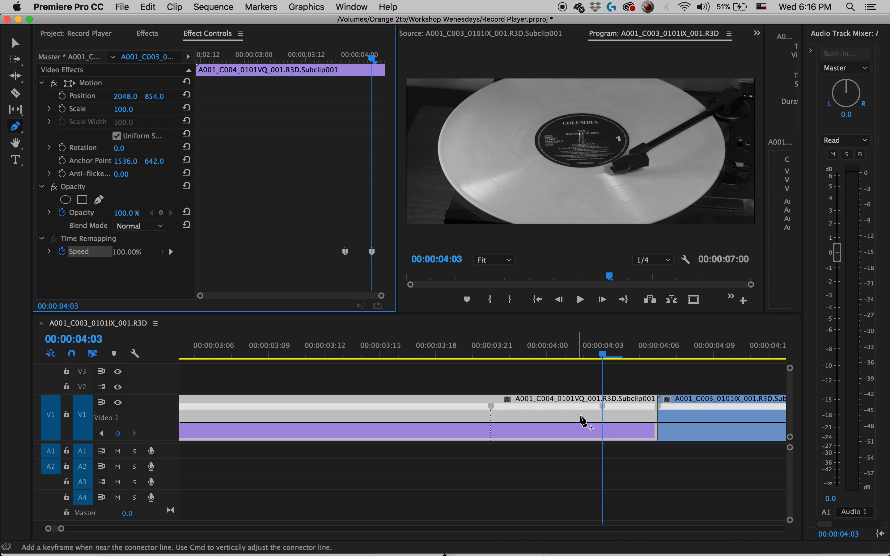
Split the C004 clip's speed keyframes into gradual transitions spanning about 00:00:03:13 to 00:00:03:17 and 00:00:04:04 to 00:00:04:05.
left_click_drag(604, 409, 623, 408)
left_click_drag(486, 410, 330, 419)
left_click_drag(490, 413, 412, 415)
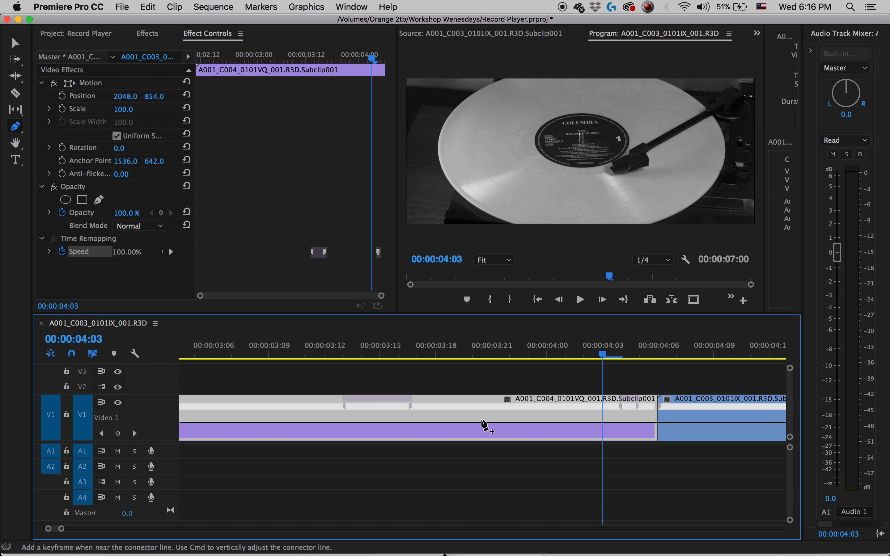
left_click(489, 416)
left_click(506, 423)
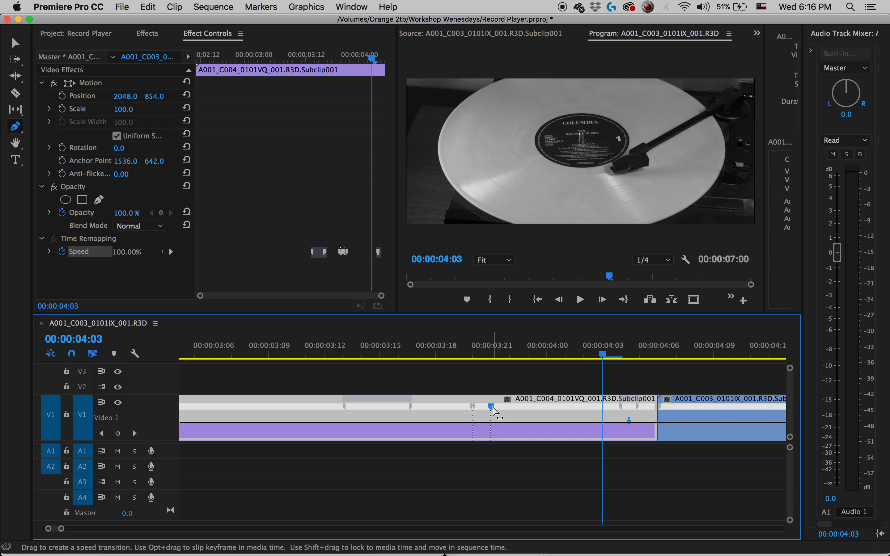
key("Delete")
left_click(472, 408)
key("Delete")
Raise the speed between the C004 clip's two transitions and ripple delete the gap before the C003 clip.
key("v")
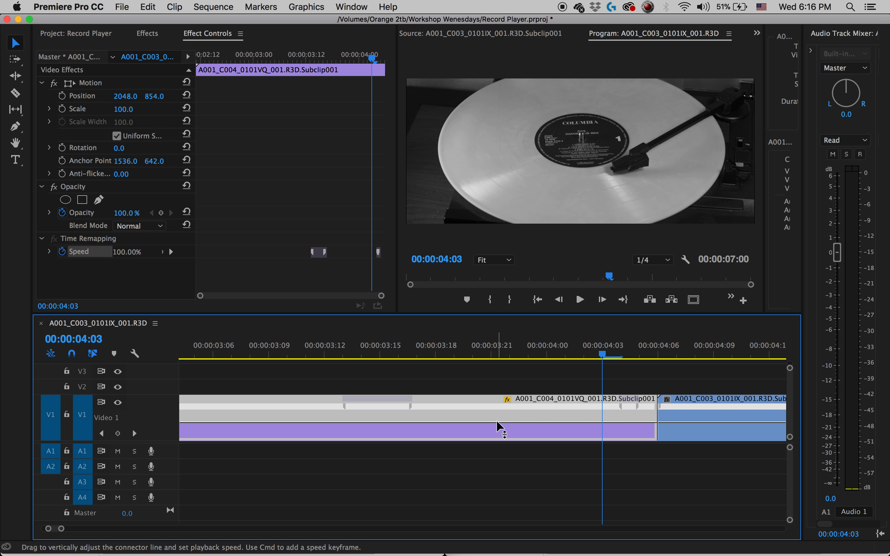
left_click_drag(497, 425, 497, 416)
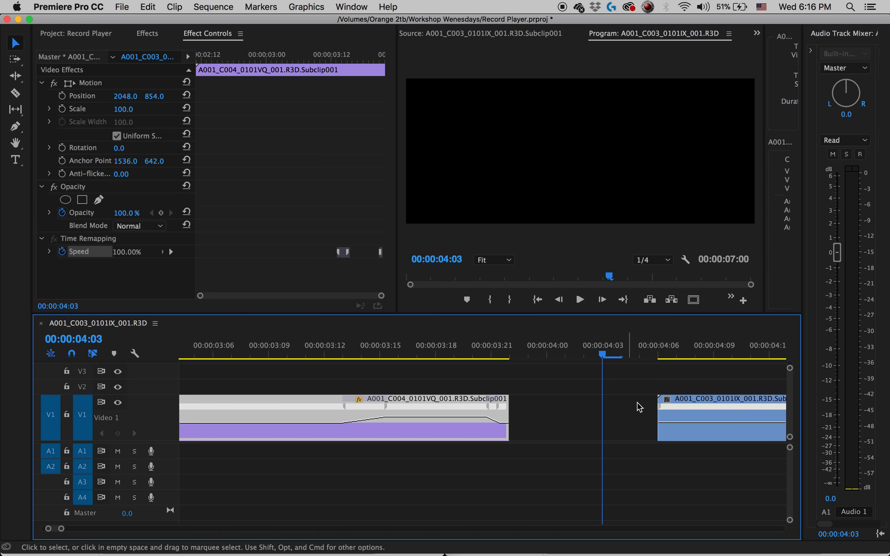
right_click(568, 423)
left_click(588, 431)
Play the whole sequence from its start to review the speed ramps, and return the playhead to 00:00:00:00.
key("minus")
key("minus")
key("minus")
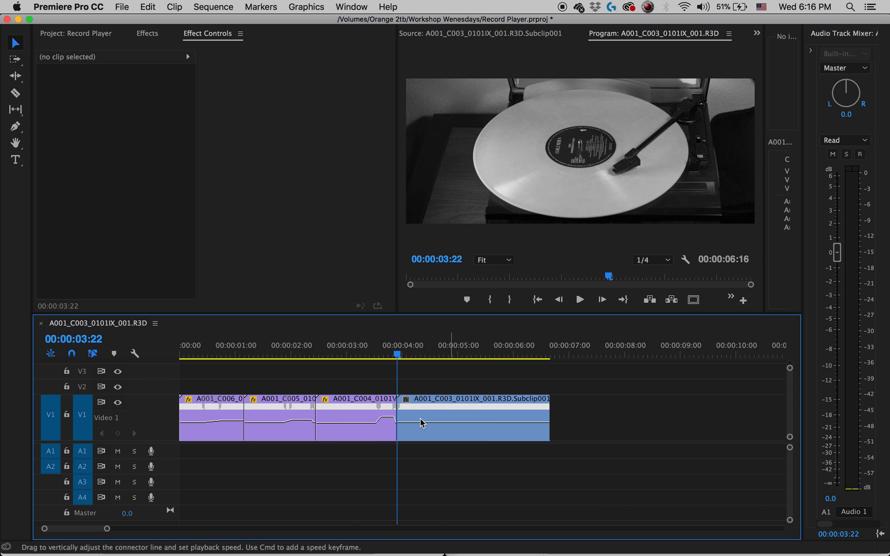
left_click_drag(258, 355, 129, 353)
key("space")
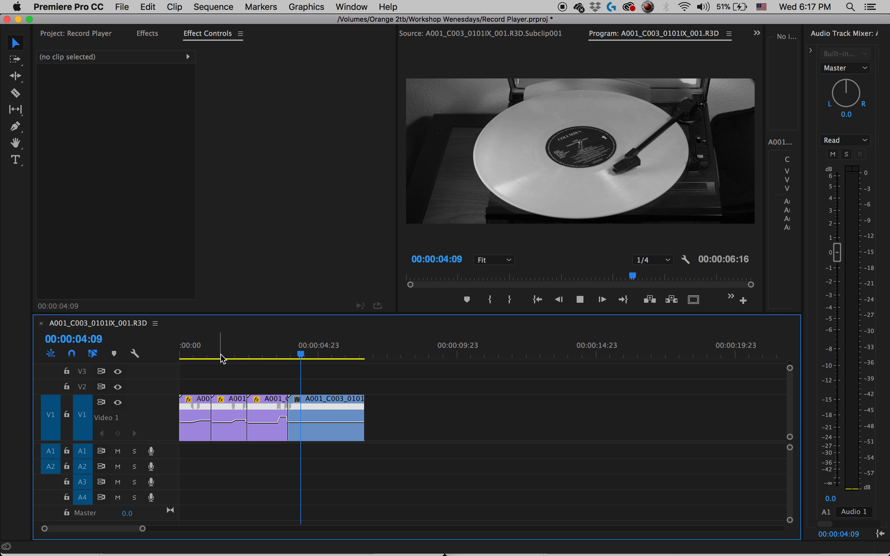
key("space")
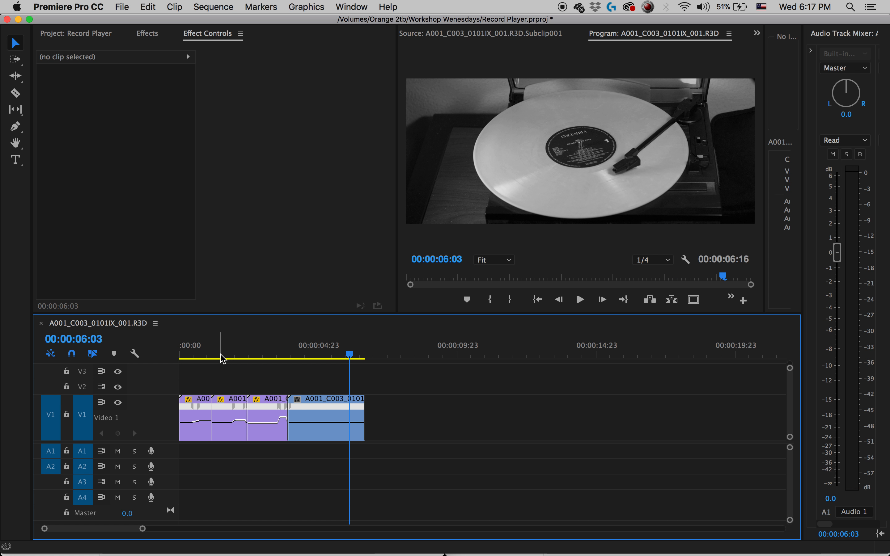
left_click_drag(221, 354, 156, 354)
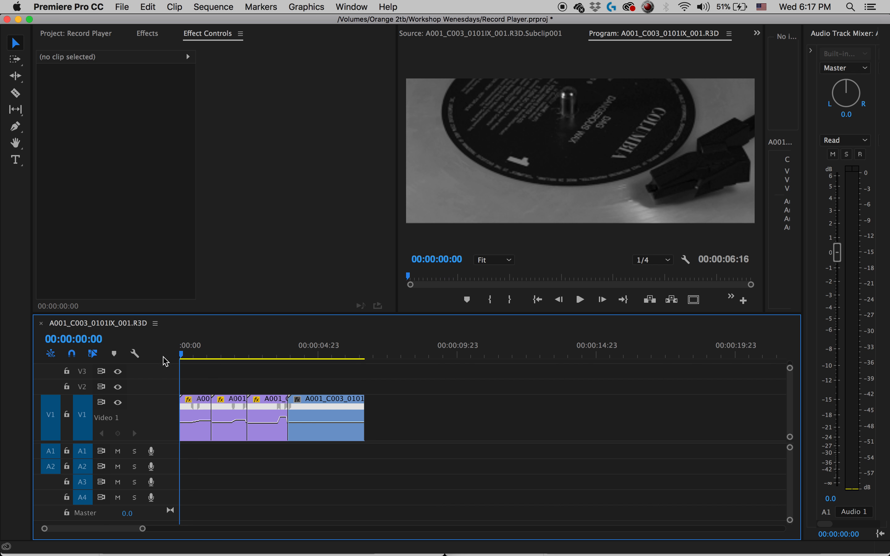
Spread the C005, C004 and C003 clips apart on V1, leaving a gap before each one.
left_click_drag(407, 375, 228, 440)
left_click_drag(311, 417, 436, 417)
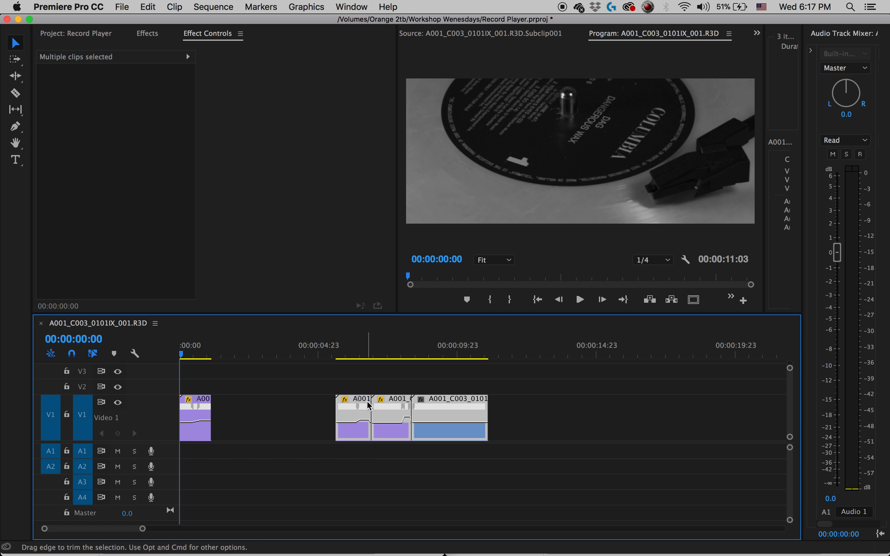
left_click(589, 408)
left_click_drag(348, 412, 255, 412)
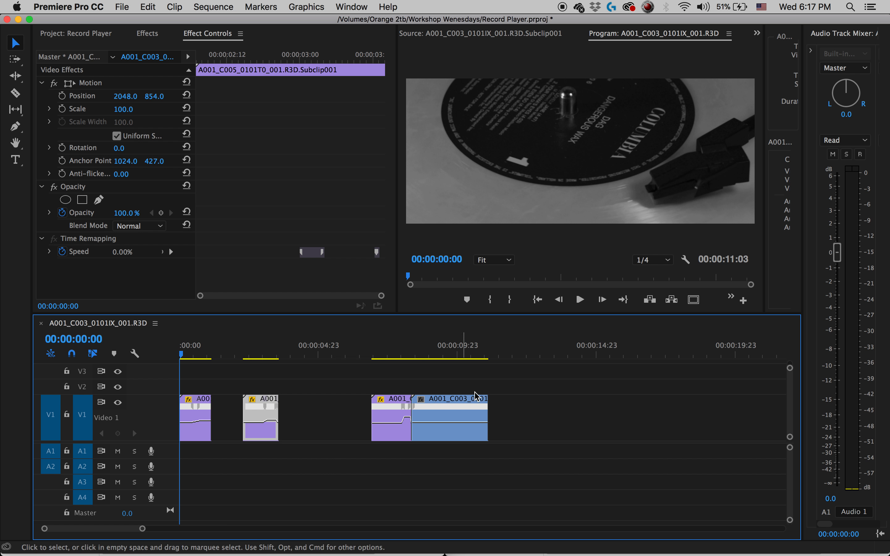
left_click_drag(493, 401, 501, 419)
left_click_drag(526, 377, 501, 414)
Extend the end of the C005 clip to about 00:00:05:20 and place the playhead at 00:00:04:17.
left_click_drag(313, 348, 199, 355)
left_click_drag(279, 415, 340, 416)
left_click_drag(285, 354, 311, 356)
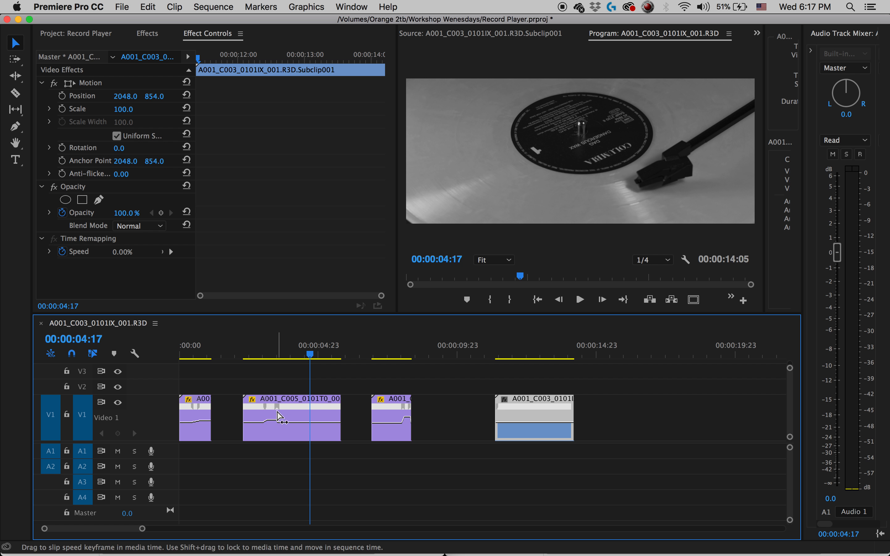
Move the C005 clip's second speed transition toward the extended clip's end and widen it, starting at about 00:00:04:19.
key("=")
left_click_drag(414, 411, 455, 408)
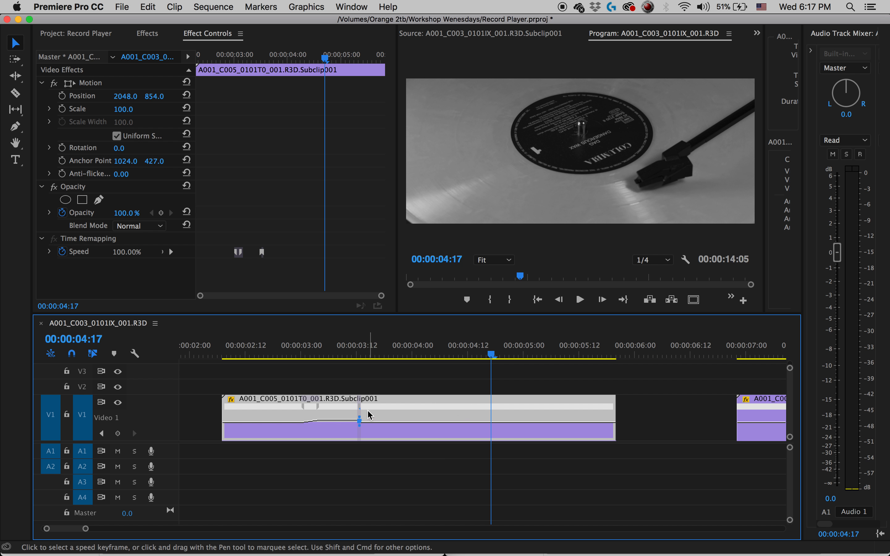
left_click_drag(359, 406, 610, 407)
left_click_drag(360, 409, 500, 409)
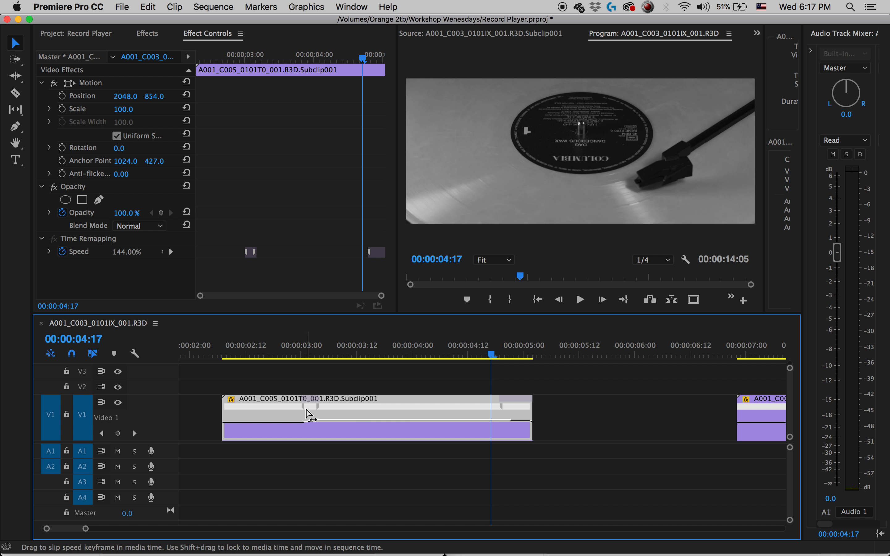
Move the C005 clip's first speed transition to about 00:00:04:10 to 00:00:04:14 and scrub through the ramp.
left_click_drag(308, 413, 456, 412)
left_click_drag(302, 407, 466, 405)
left_click(426, 346)
left_click_drag(430, 343, 501, 345)
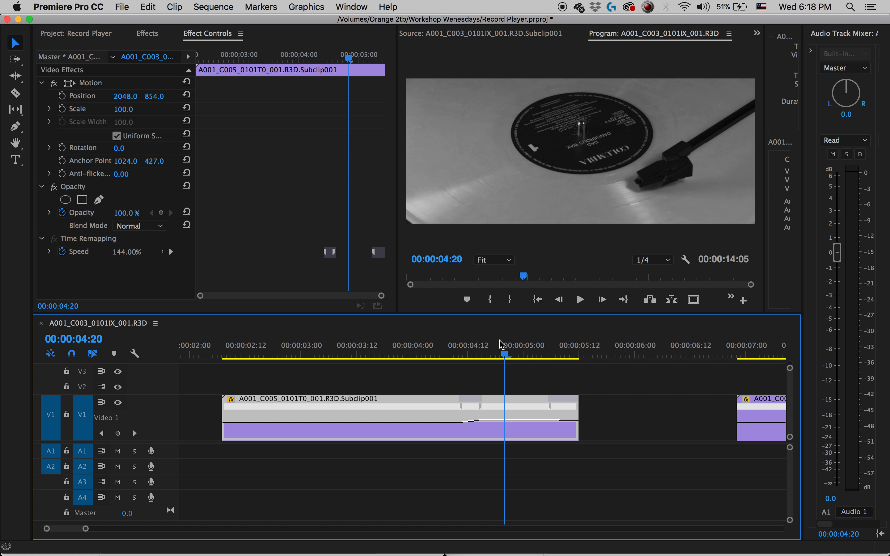
Place the playhead at the end of the C006 clip at 00:00:01:03.
key("backslash")
left_click(207, 346)
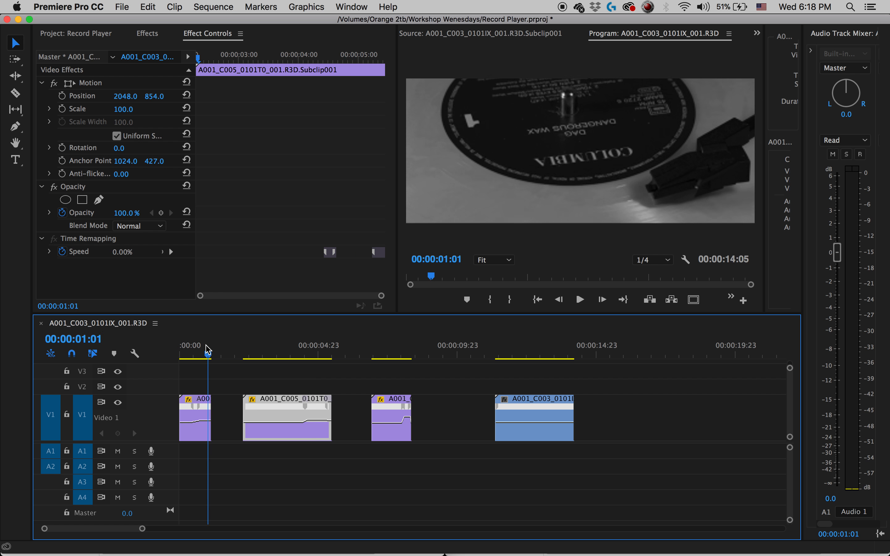
left_click_drag(208, 350, 214, 351)
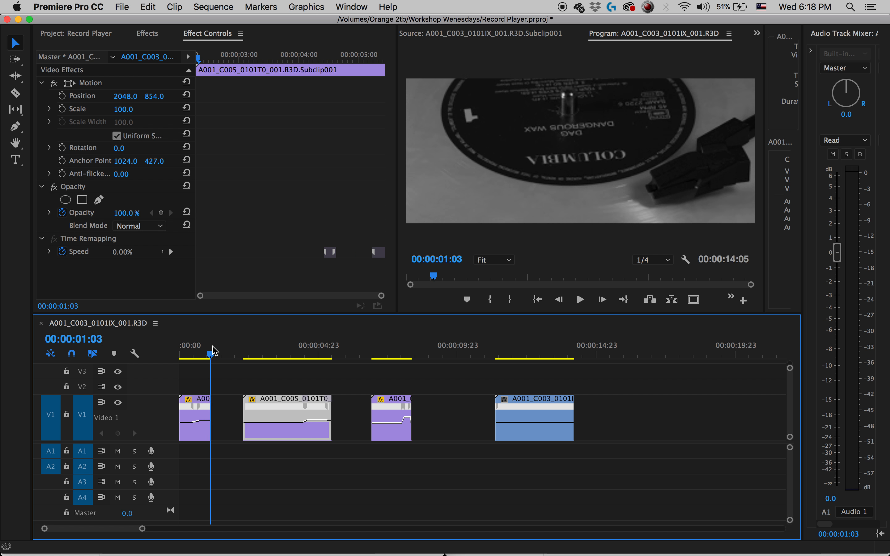
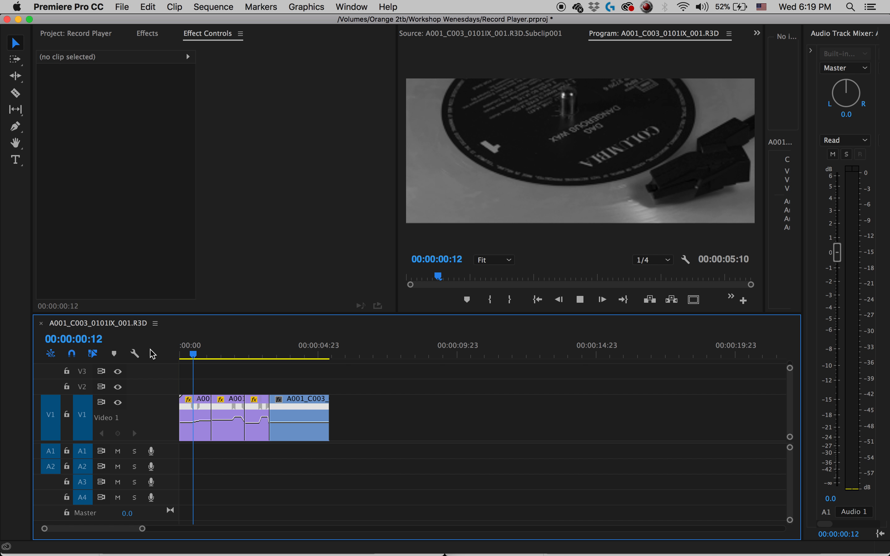
Stop the playback, show the Record Player project's items and save the project.
key("space")
left_click(94, 33)
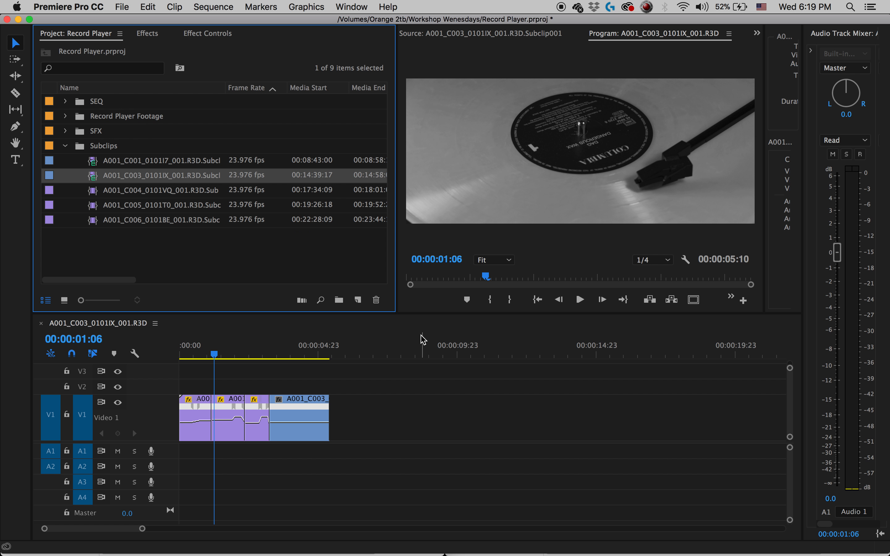
key("super+s")
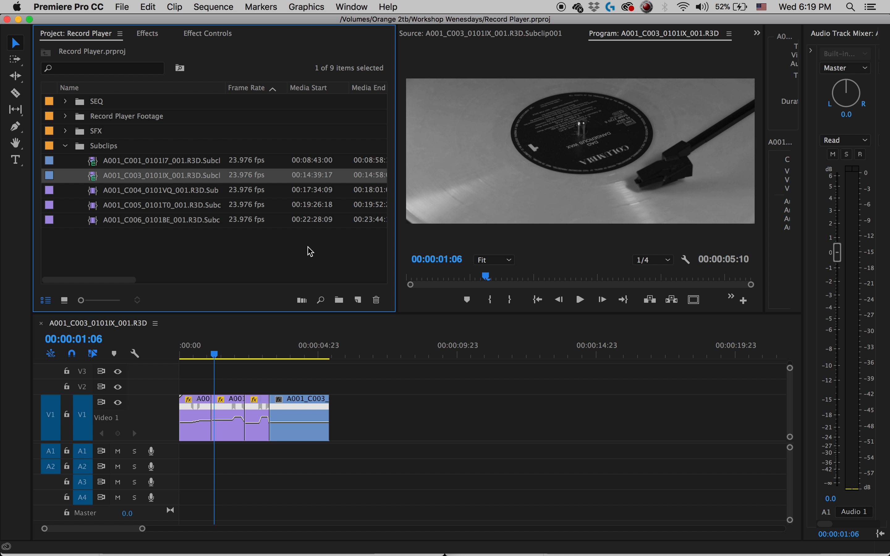
key("z")
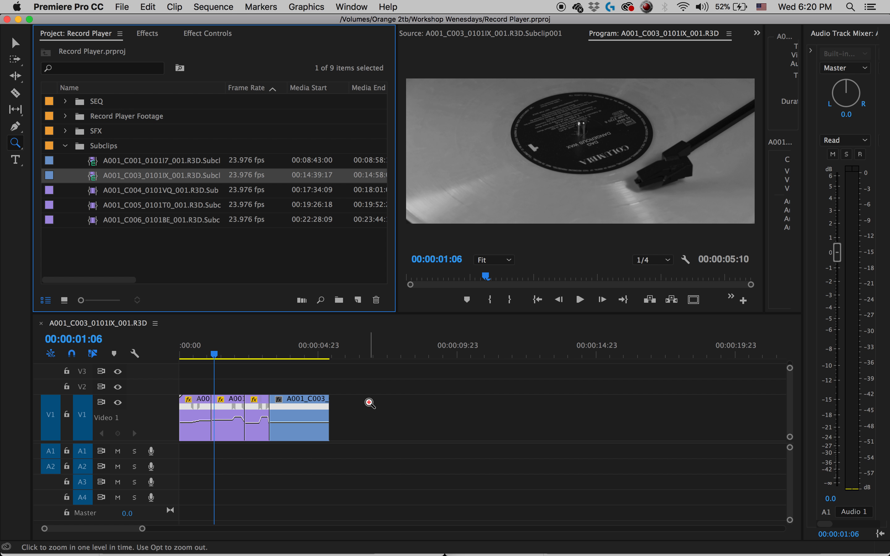
left_click(383, 407)
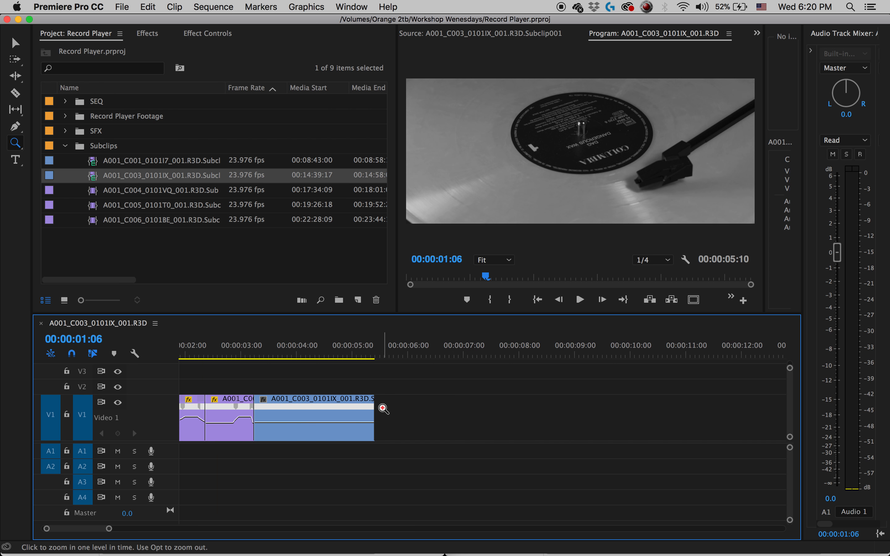
left_click(391, 408)
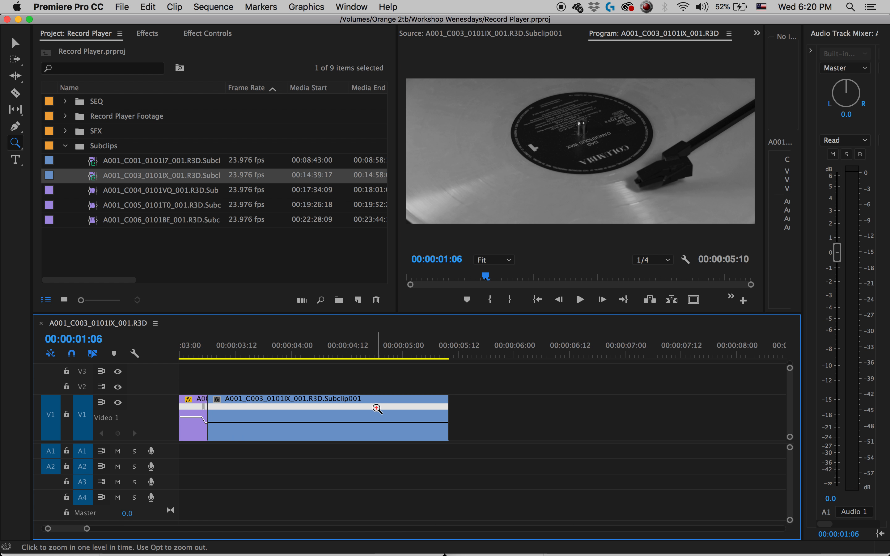
key("minus")
key("minus")
key("minus")
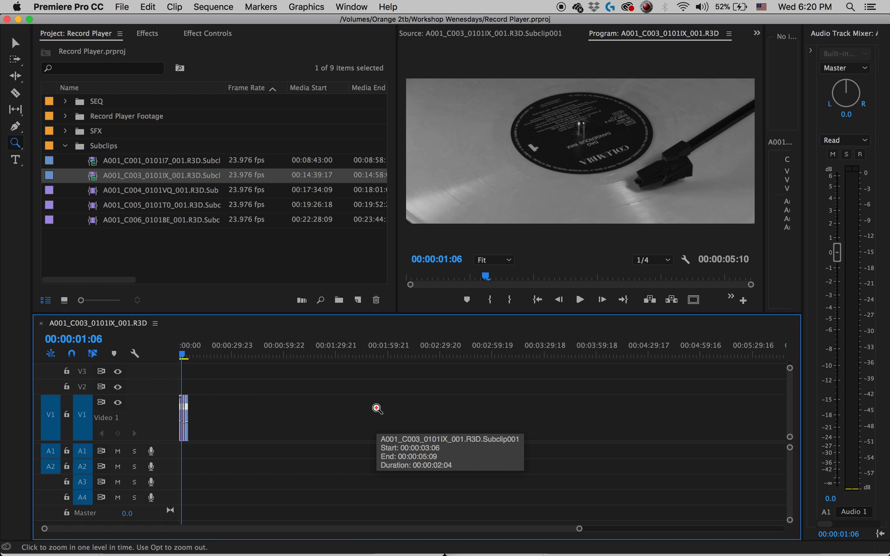
key("equal")
key("equal")
key("minus")
key("minus")
key("equal")
key("equal")
key("c")
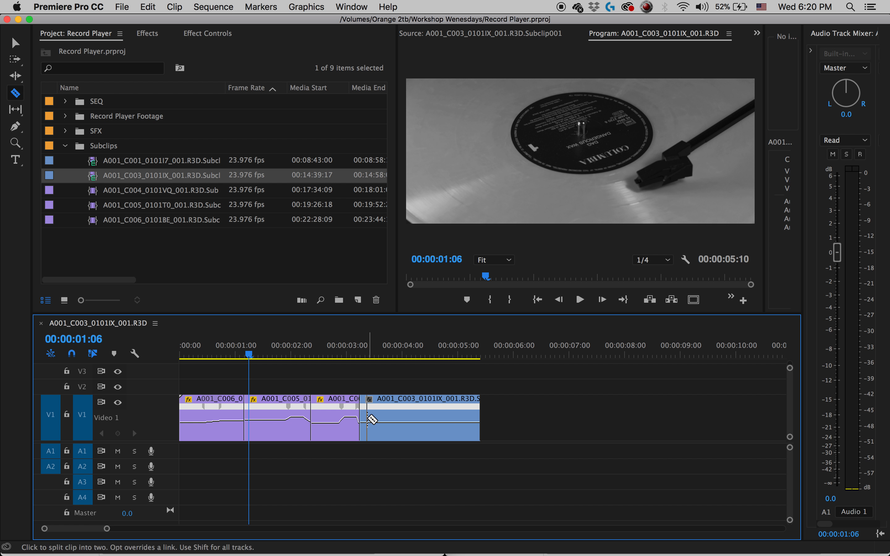
key("v")
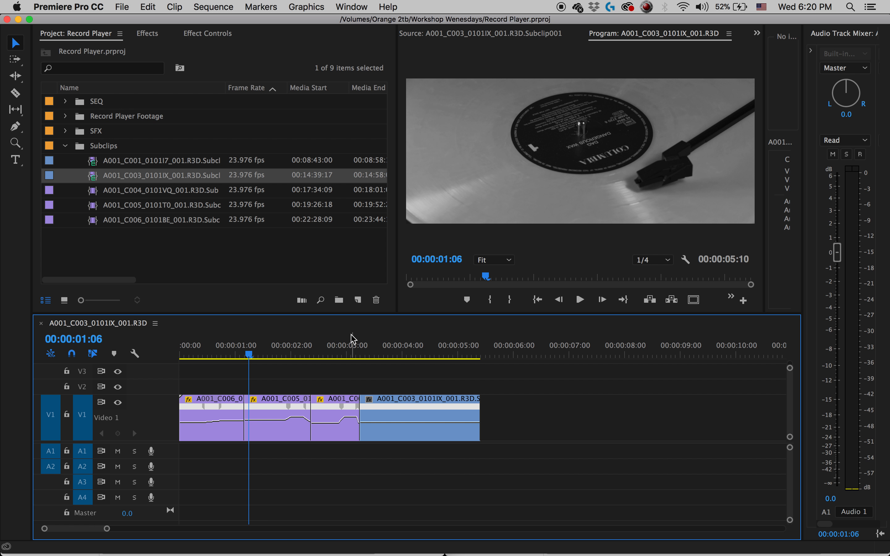
Collapse the Subclips bin and expand the SFX bin to list its turntable sound effects.
key("h")
left_click(66, 146)
left_click(65, 132)
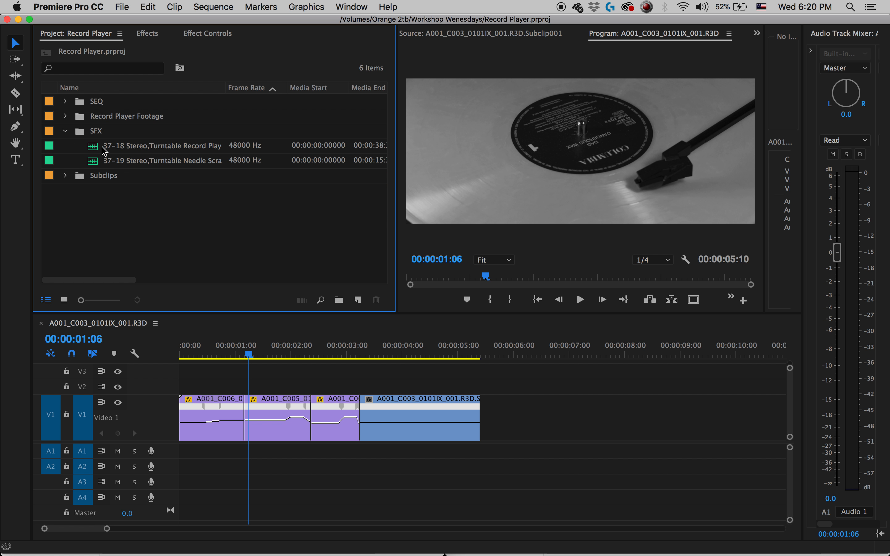
Audition the 37-18 turntable record sound on A2 from the start of the C005 clip and remove it from the sequence.
left_click_drag(94, 151, 249, 473)
key("space")
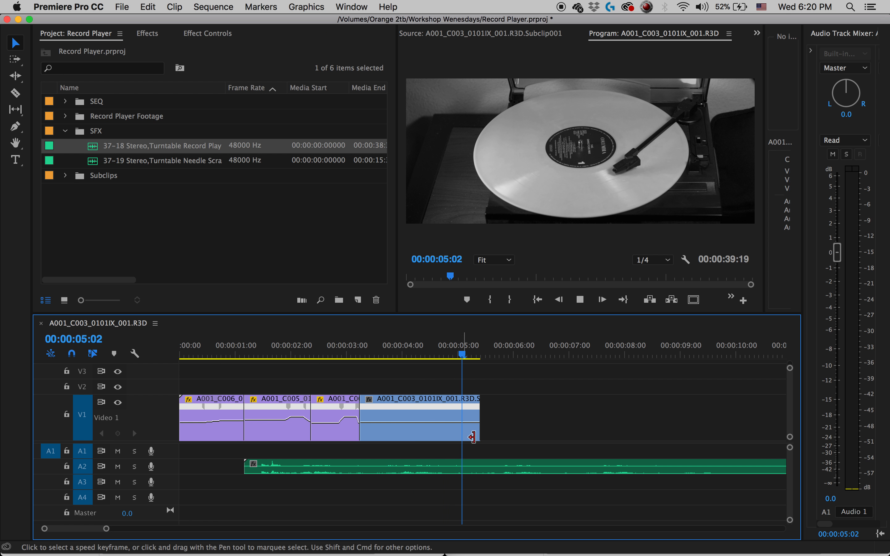
key("space")
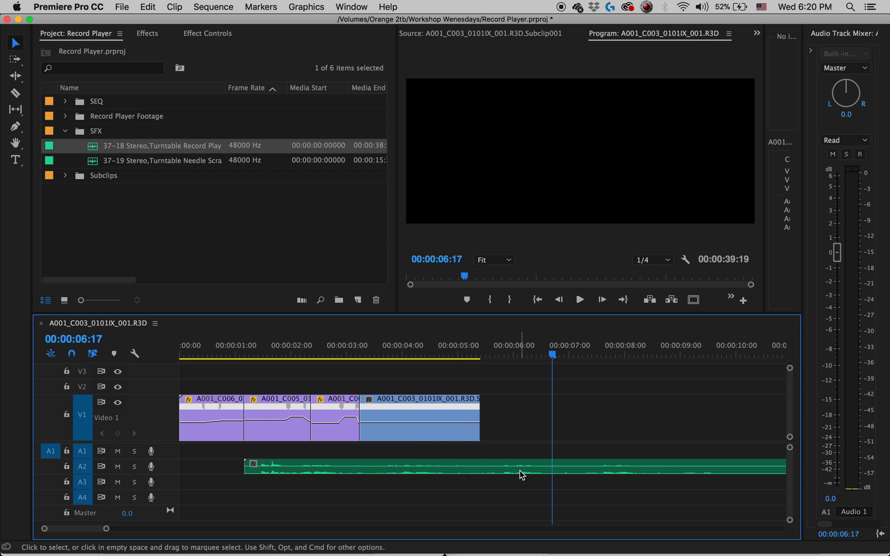
left_click(522, 475)
key("Delete")
Audition the 37-19 turntable needle sound on A3 from about 00:00:02:18 and remove it from the sequence.
left_click_drag(125, 162, 343, 467)
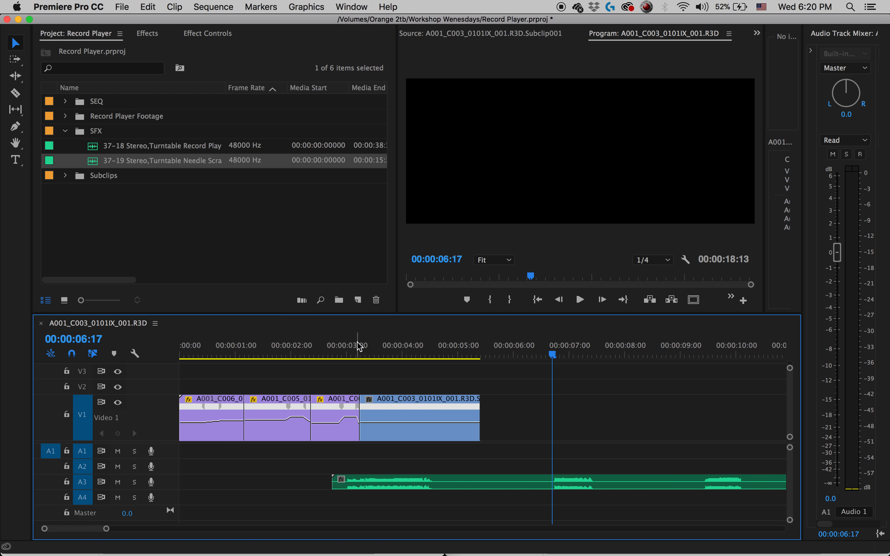
left_click(338, 346)
key("space")
key("space")
left_click(522, 483)
key("Delete")
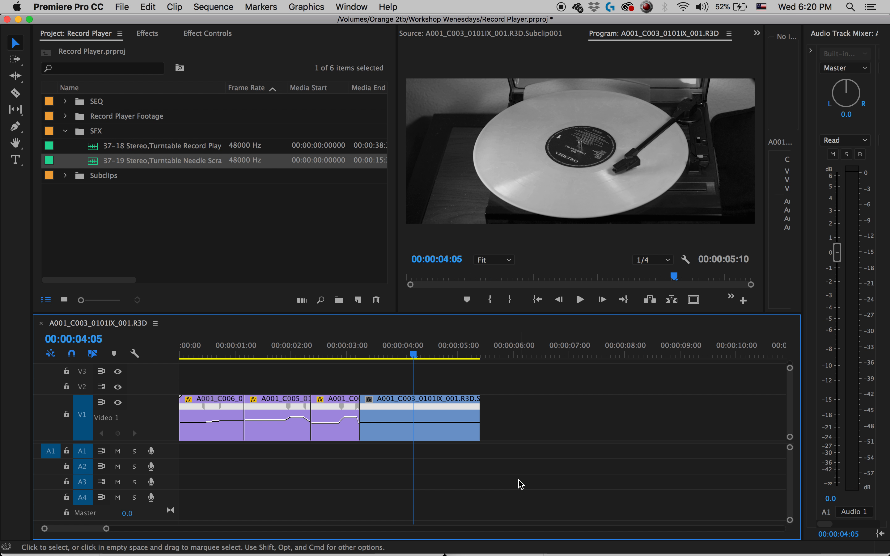
Add a time-remapping speed keyframe to the C003 clip at about 00:00:05:03.
left_click_drag(442, 345, 469, 345)
key("=")
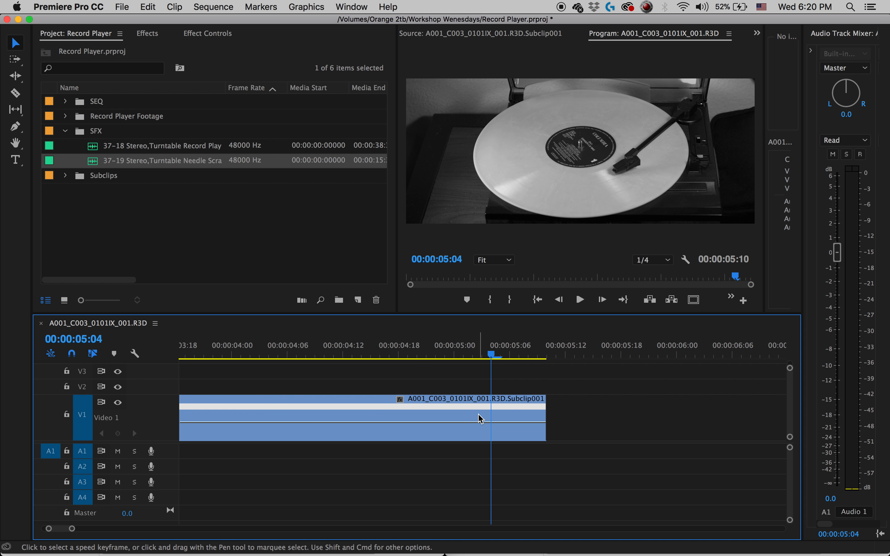
right_click(479, 416)
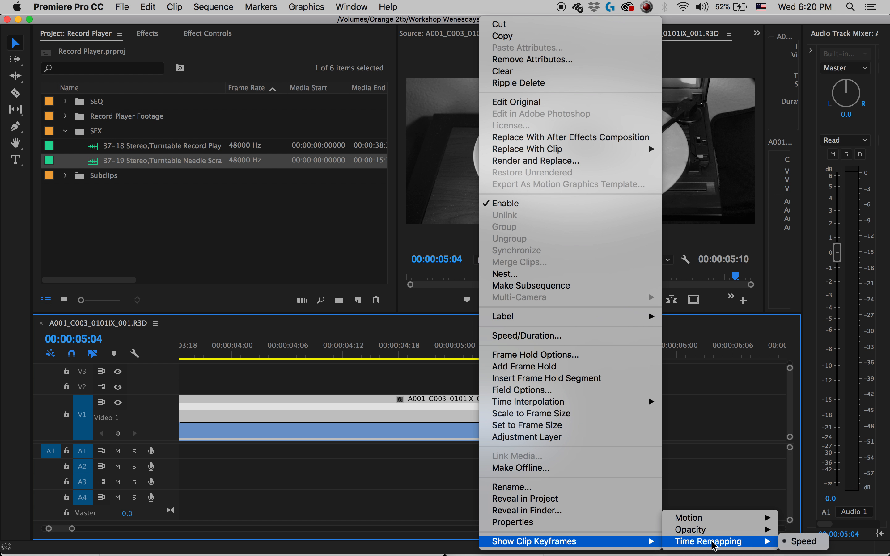
left_click(430, 466)
key("p")
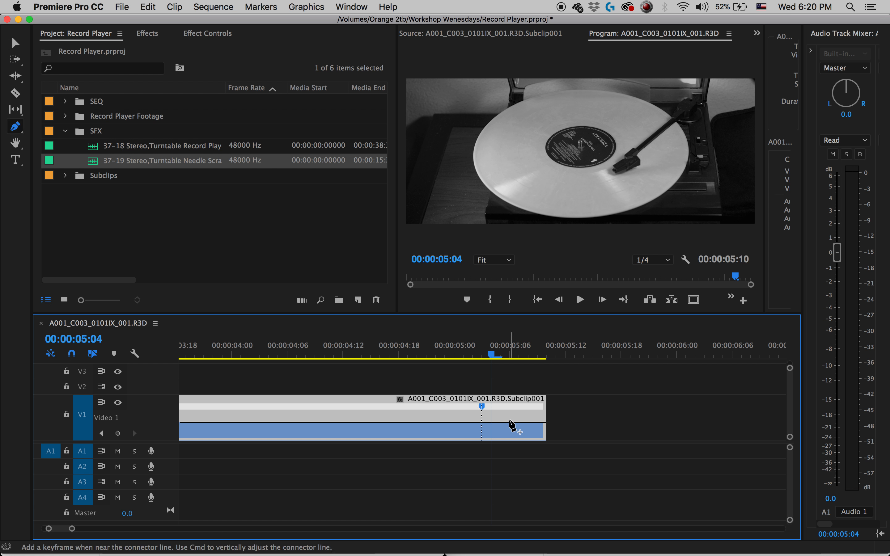
Slow the C003 clip after the keyframe and widen the speed transition to about 00:00:04:22 to 00:00:05:07.
key("v")
left_click_drag(510, 427, 425, 414)
key("minus")
key("minus")
key("minus")
key("minus")
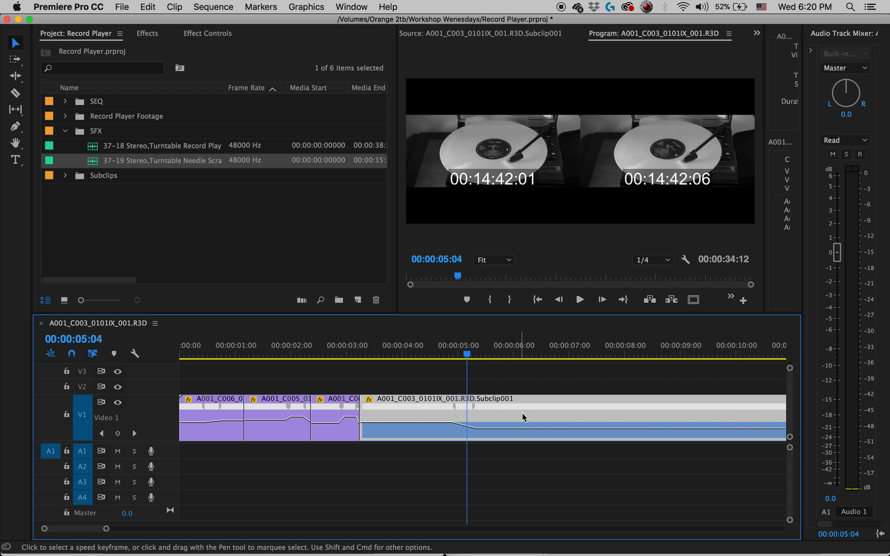
Play through the C003 slowdown, split the clip at 00:00:06:21 and delete the remainder.
key("c")
left_click_drag(253, 349, 238, 350)
key("space")
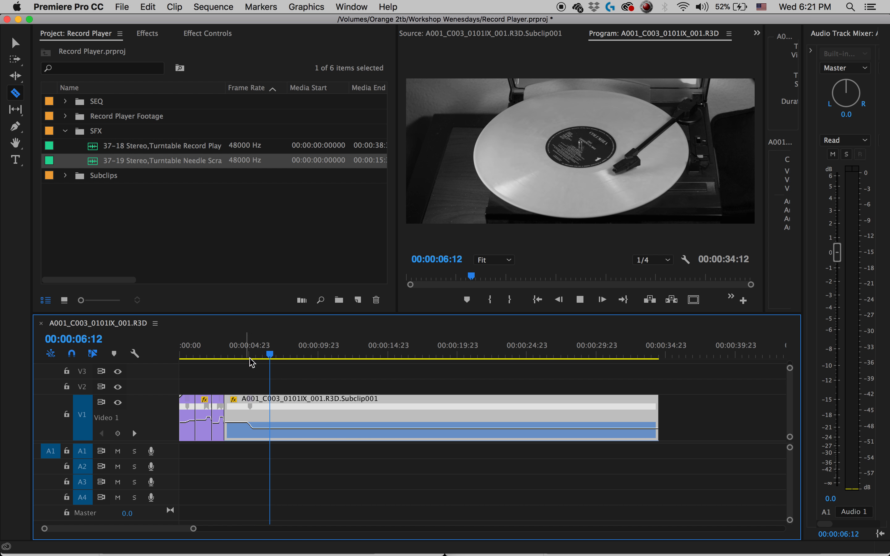
key("space")
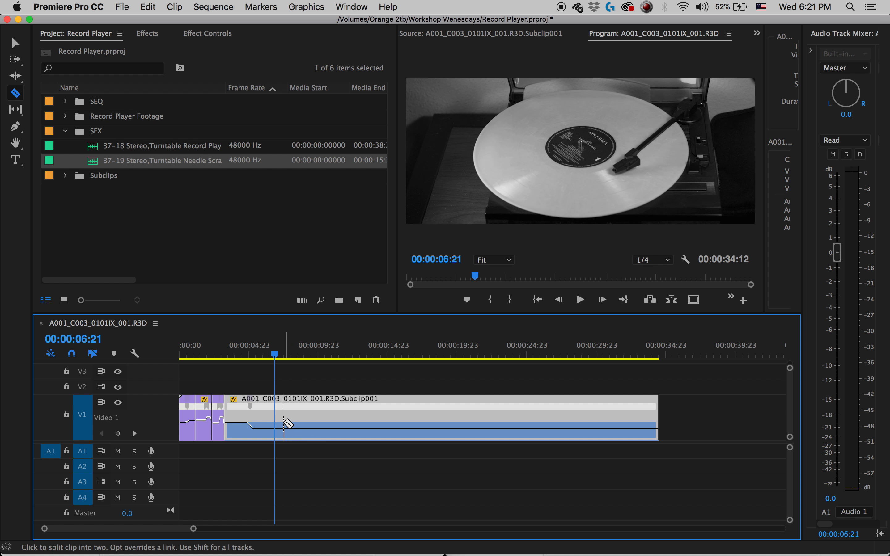
left_click(275, 423)
key("v")
key("Delete")
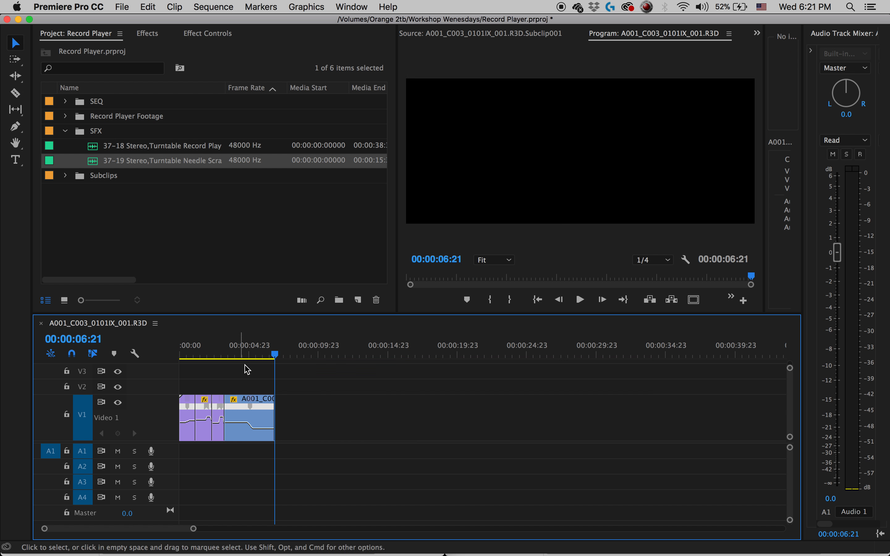
Replay the C003 slowdown, split the clip at 00:00:05:12 and delete everything after the cut.
left_click(223, 355)
key("space")
left_click(245, 357)
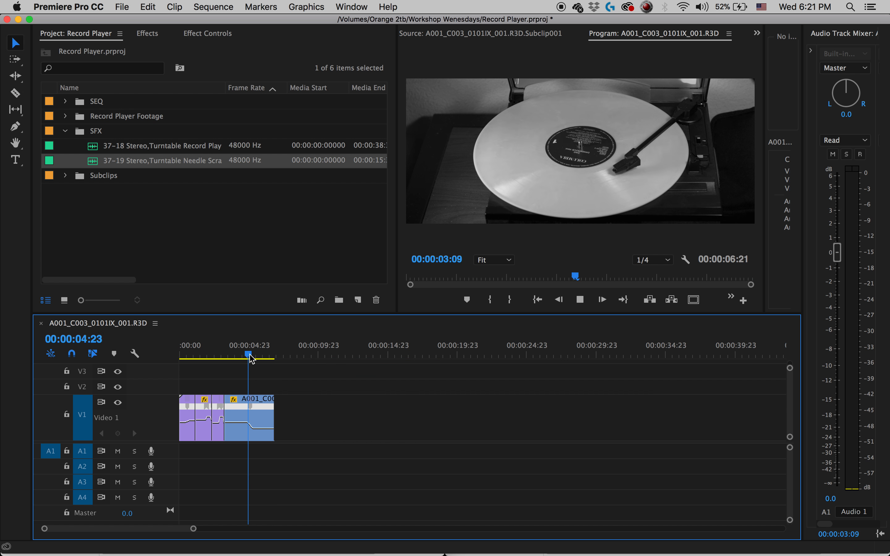
key("space")
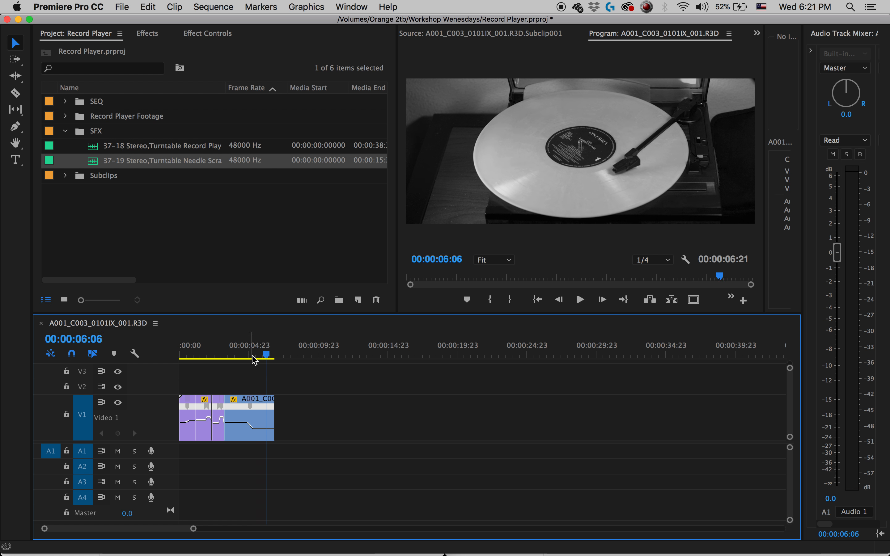
left_click_drag(262, 353, 255, 354)
key("c")
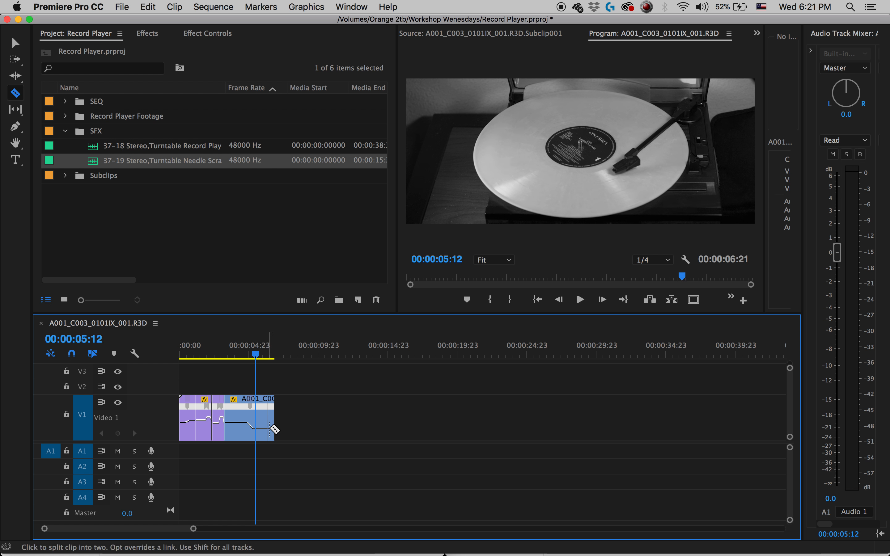
key("v")
left_click(262, 416)
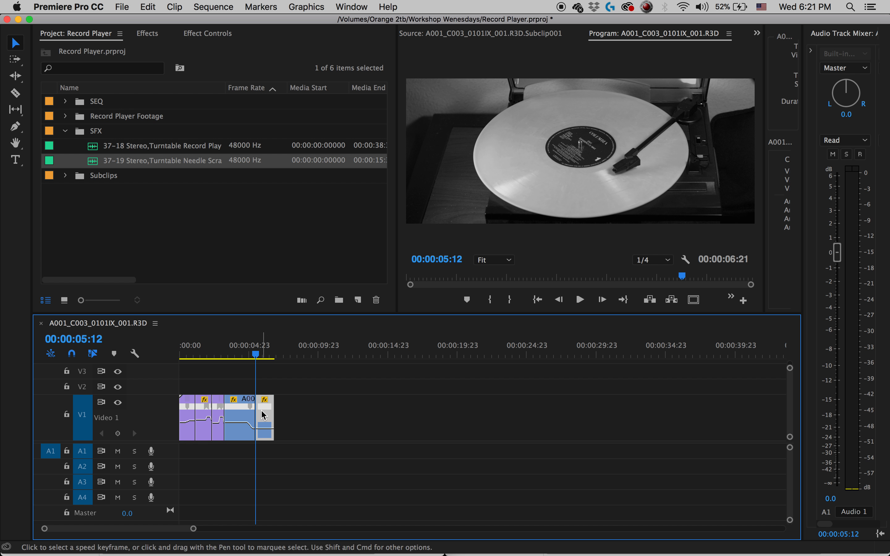
key("Delete")
Place the 37-18 turntable record sound on A1 at the sequence start and play the sequence with it.
left_click_drag(91, 147, 182, 452)
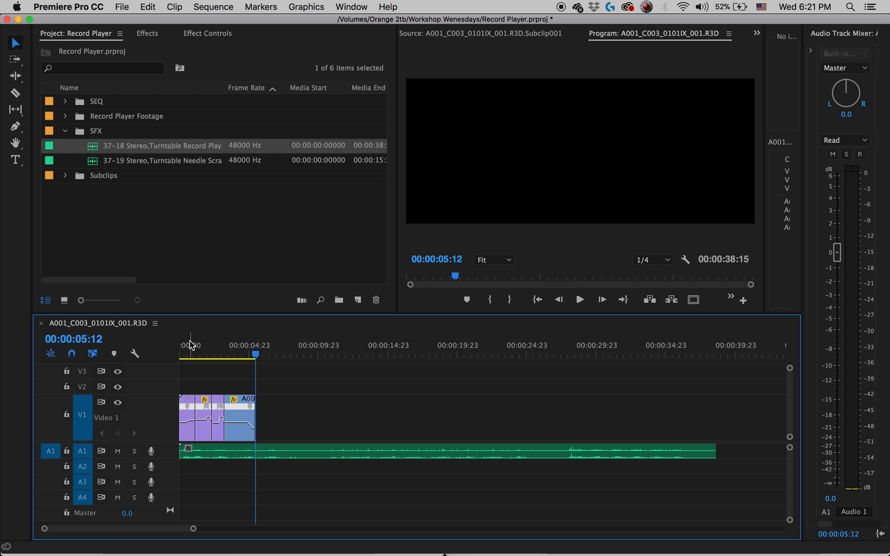
left_click_drag(191, 346, 167, 342)
key("space")
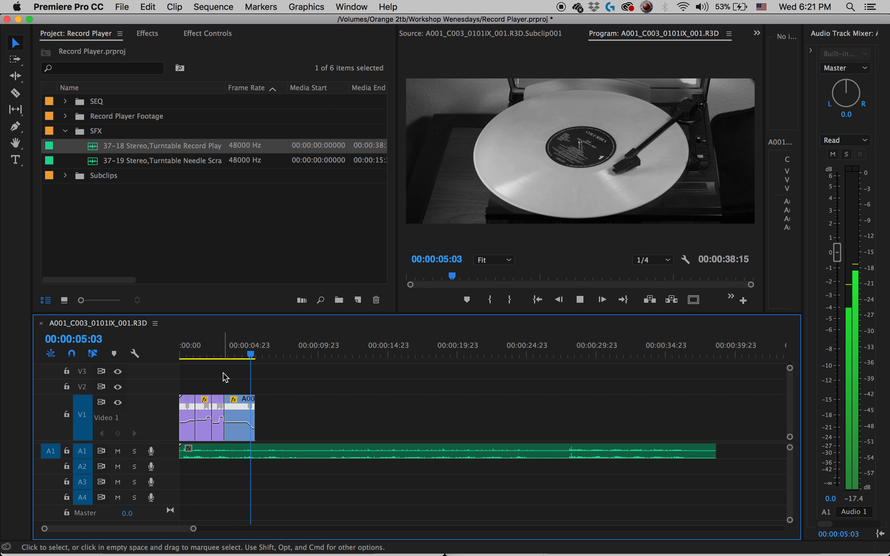
key("space")
Split the turntable record sound on A1 at 00:00:05:07, where the C003 slowdown ends, and remove the part after the cut.
left_click_drag(249, 356, 246, 356)
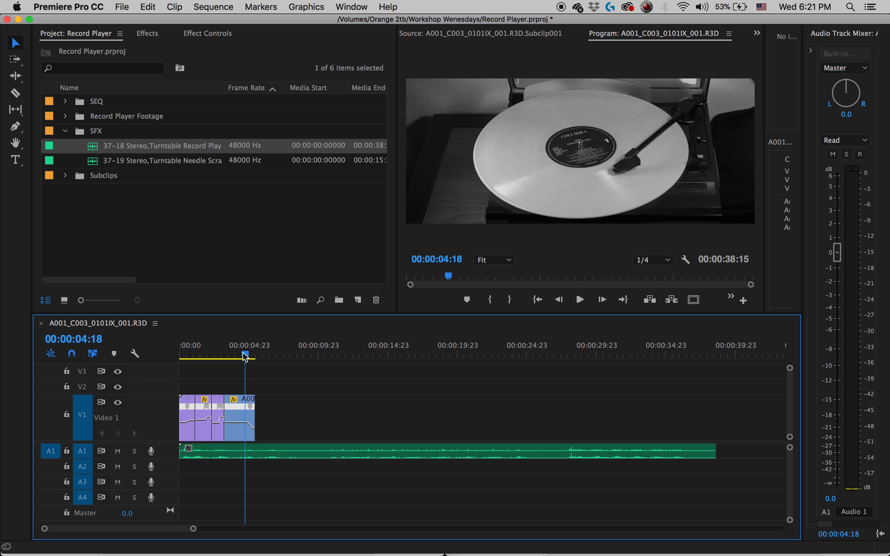
key("=")
key("=")
key("=")
left_click_drag(500, 342, 513, 340)
key("space")
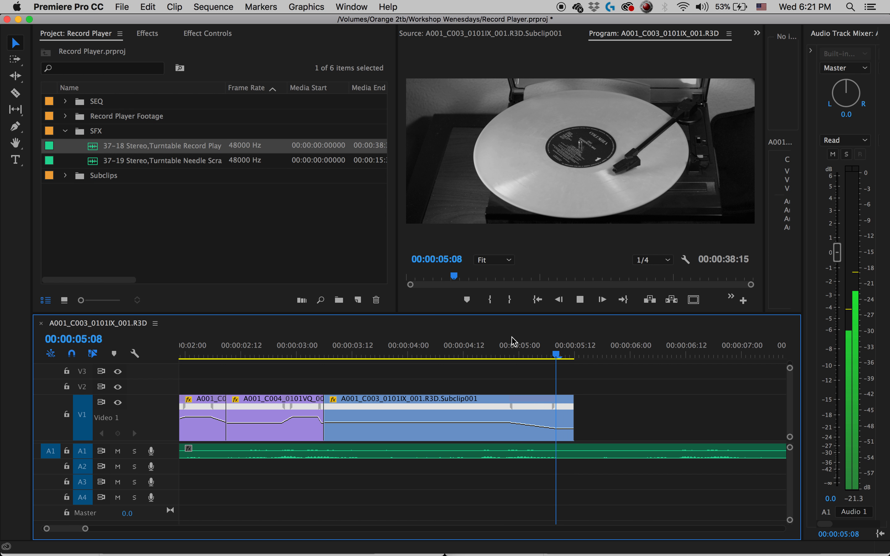
left_click_drag(557, 354, 553, 352)
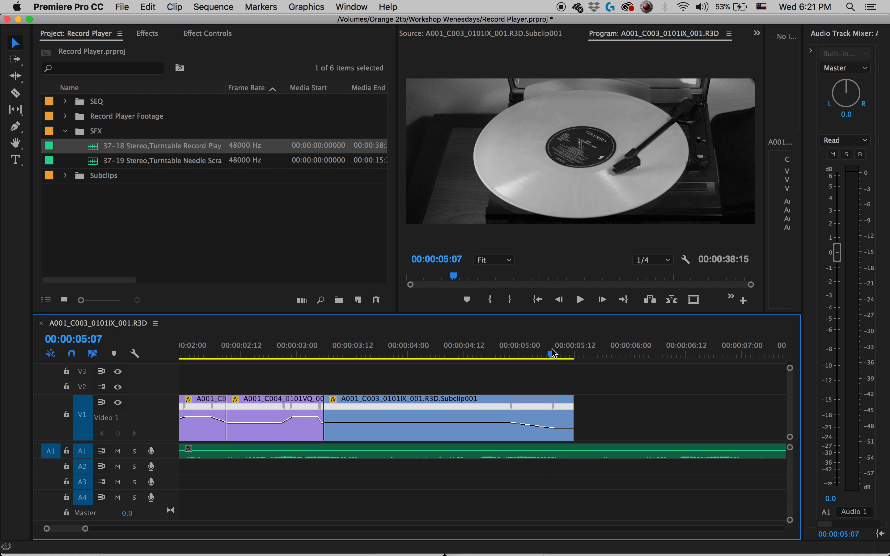
key("c")
left_click(553, 454)
key("v")
left_click(596, 456)
Place the 37-19 turntable needle sound on A1 at 00:00:05:07 and play it.
left_click_drag(71, 161, 555, 450)
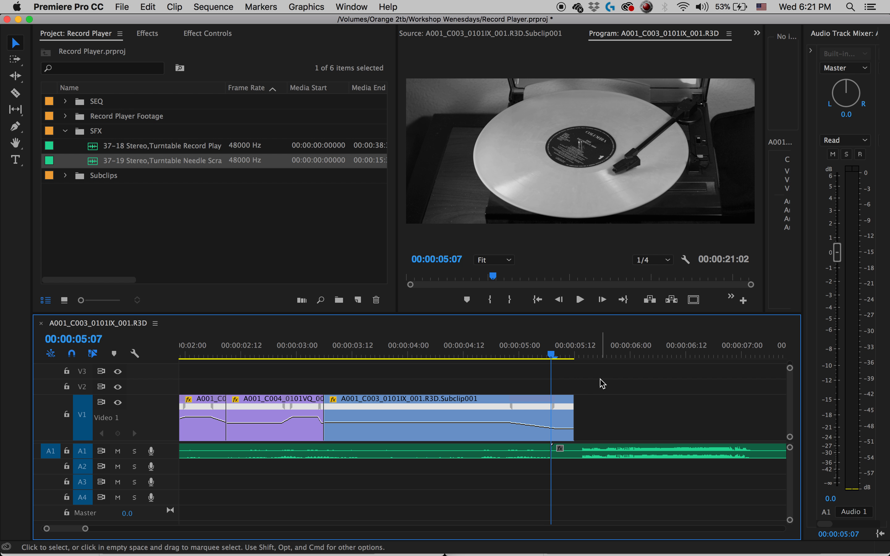
key("space")
key("space")
Trim off the needle sound before 00:00:05:17 and move the rest to A2, starting at about 00:00:04:23.
key("c")
left_click(598, 454)
key("v")
left_click(569, 455)
key("Delete")
left_click_drag(637, 455, 557, 469)
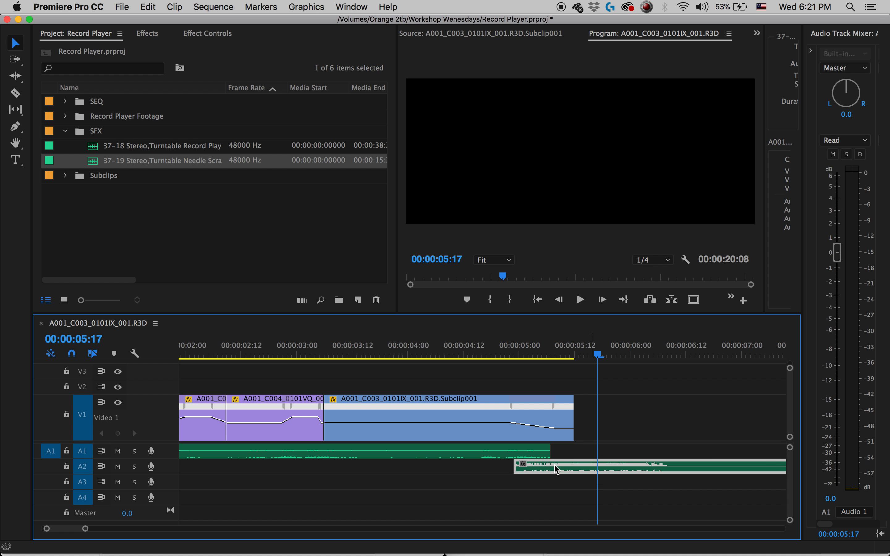
Split the needle sound on A2 at the end of the C003 clip and delete the part beyond it.
left_click(575, 467)
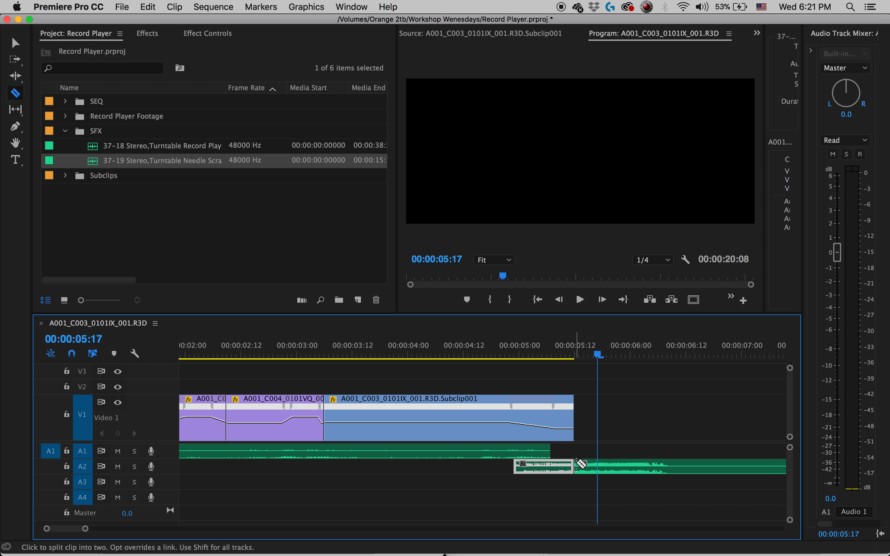
left_click(656, 470)
key("Delete")
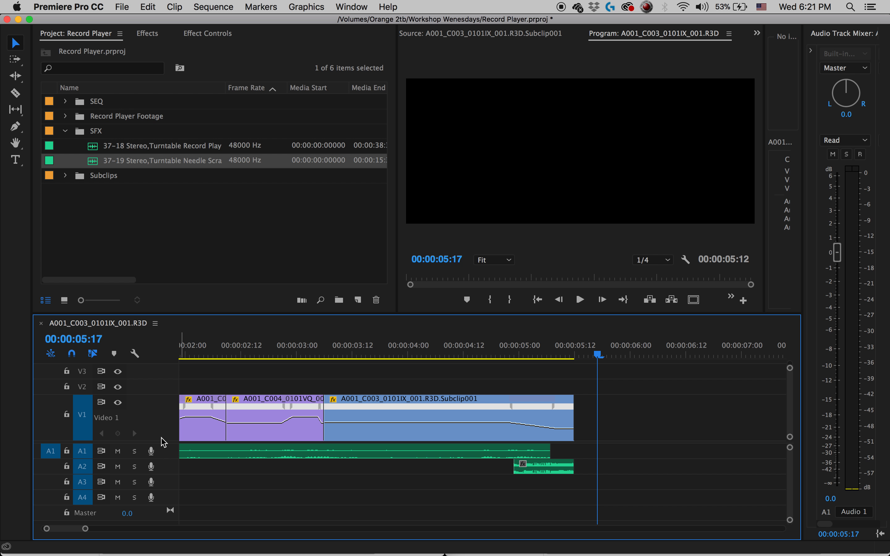
Reduce the V1 track's height to the minimum and postpone the iCloud connection notice.
left_click_drag(169, 395, 172, 425)
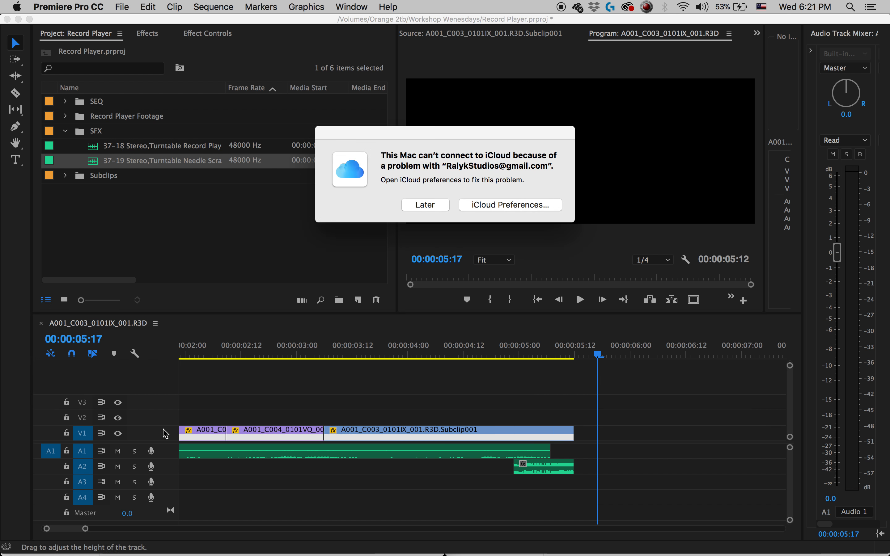
left_click(423, 206)
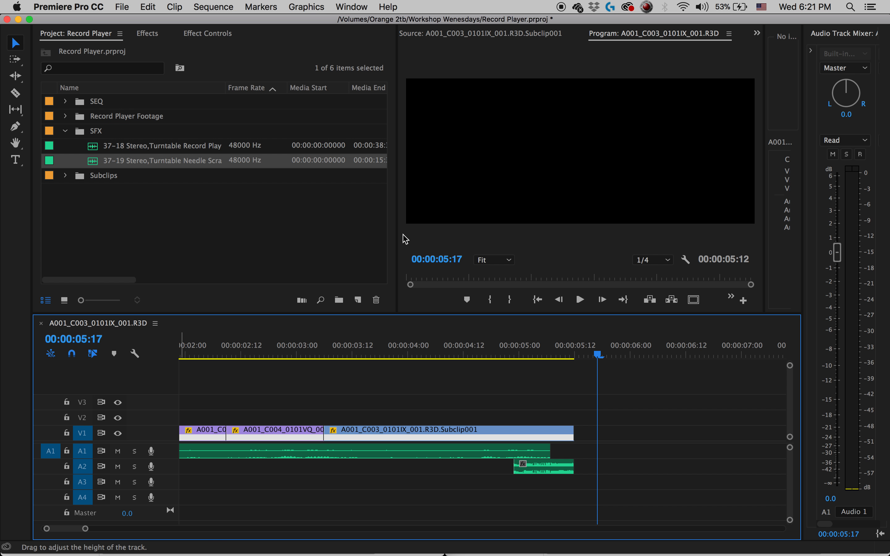
Expand the A1 track, cut off the silent start of the 37-18 turntable sound and move the rest to the sequence start.
double_click(167, 457)
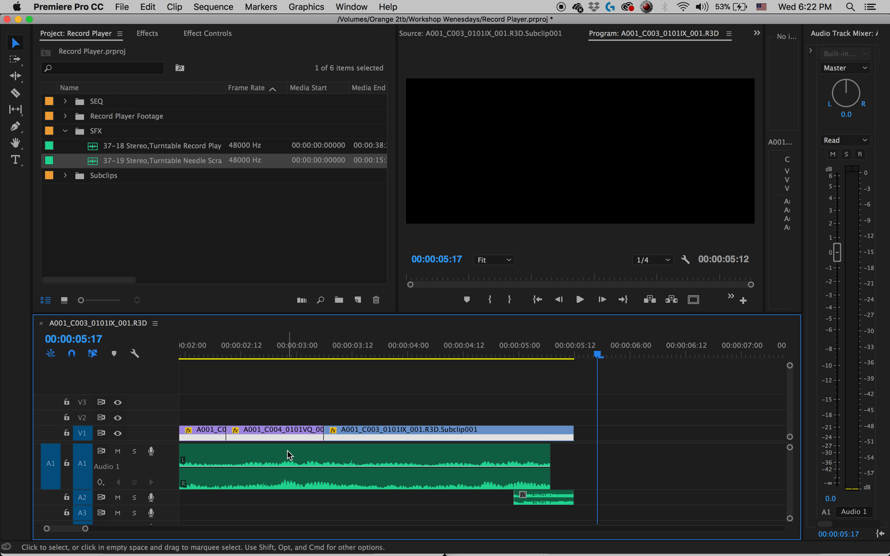
key("p")
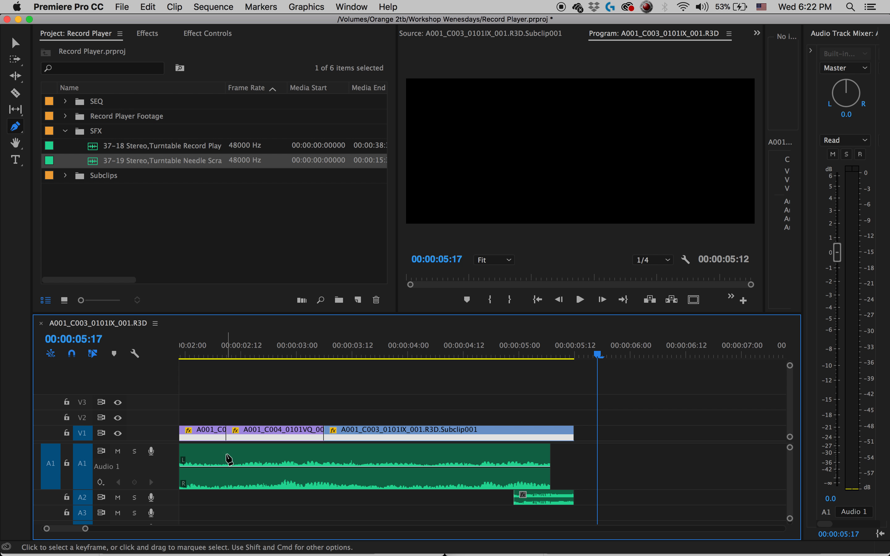
scroll(228, 459, "left", 5)
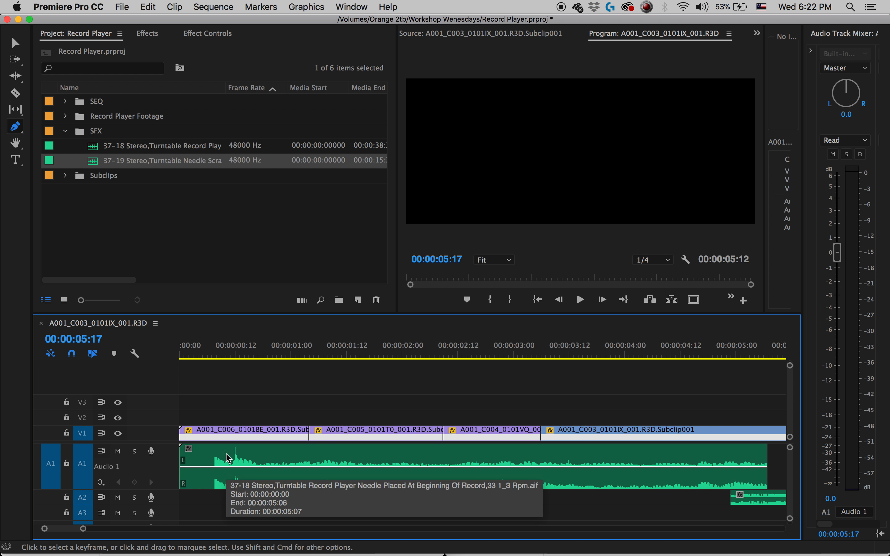
key("c")
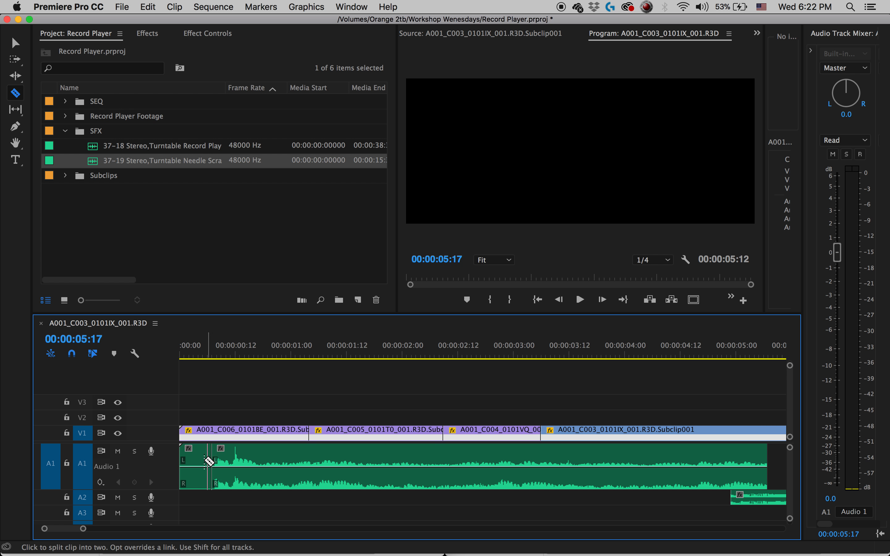
key("v")
left_click(208, 462)
key("Delete")
left_click(204, 463)
left_click_drag(317, 460, 285, 460)
Expand the V1 track and extend the end of the turntable sound on A1 to about 00:00:05:08.
scroll(709, 469, "down", 3)
scroll(441, 473, "up", 6)
scroll(435, 469, "up", 2)
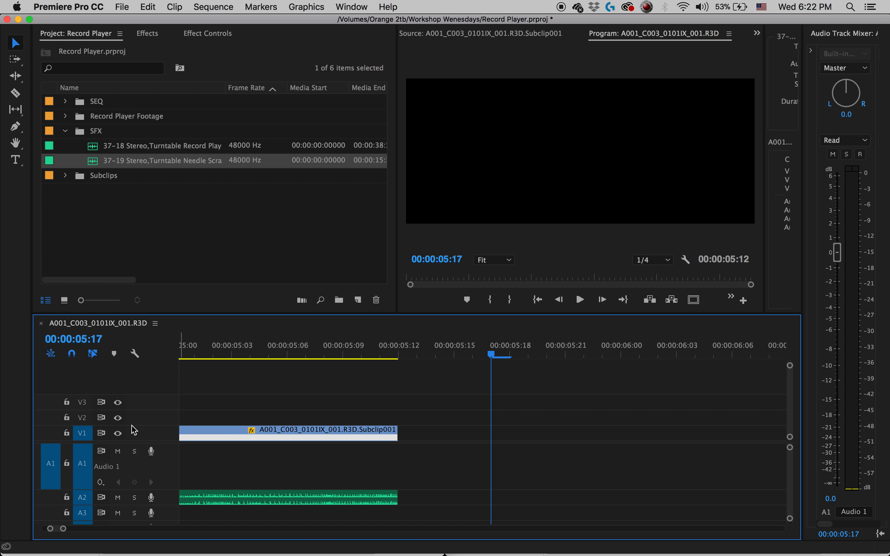
double_click(145, 428)
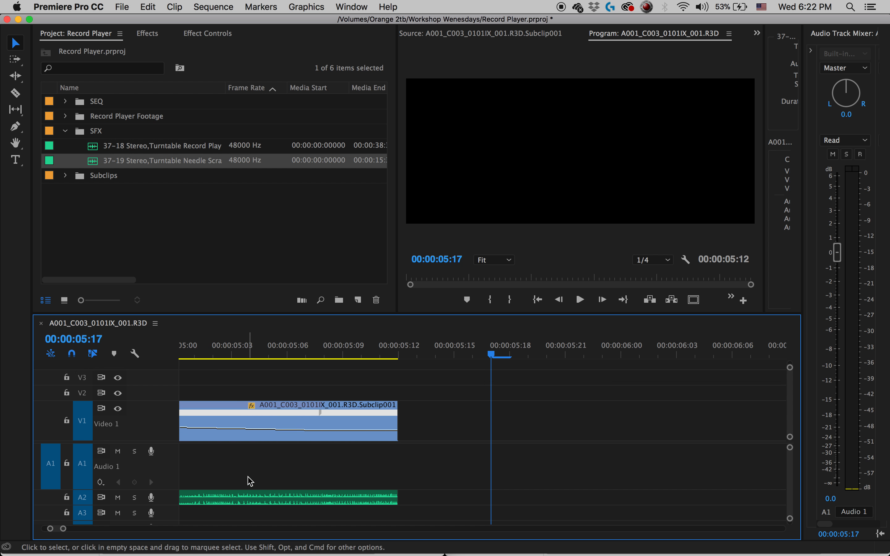
key("minus")
left_click_drag(330, 464, 408, 459)
Add two volume keyframes at the beginning of the A1 sound, lower the first to about -9.54 dB to create a rising ramp, and play it.
scroll(240, 481, "up", 10)
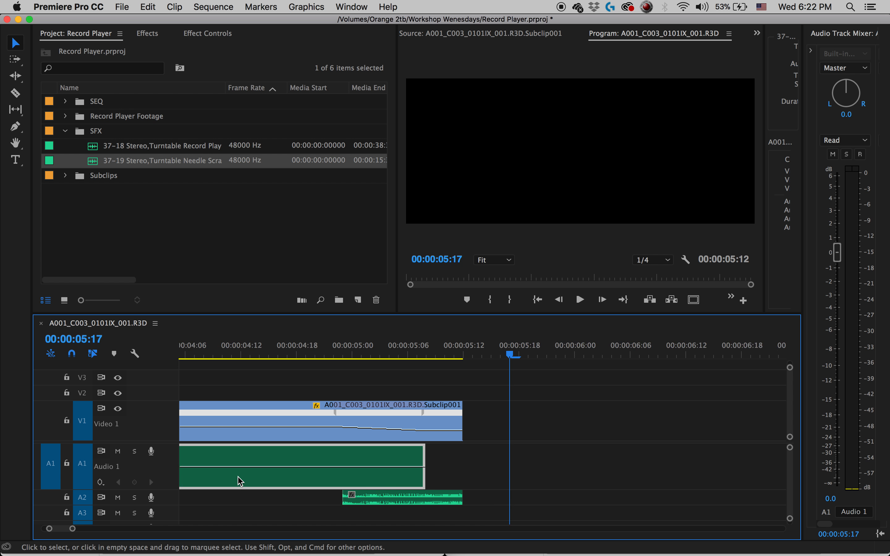
key("p")
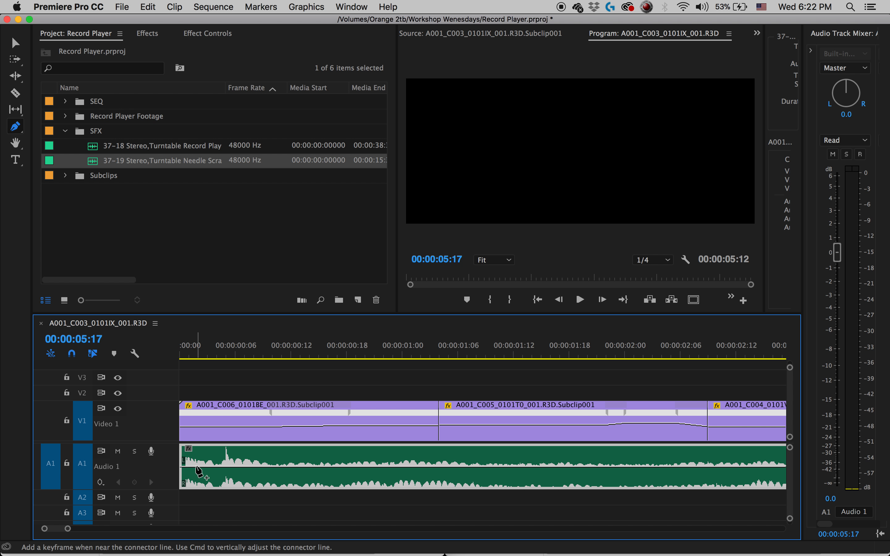
left_click(191, 467)
left_click(204, 467)
left_click_drag(191, 467, 189, 468)
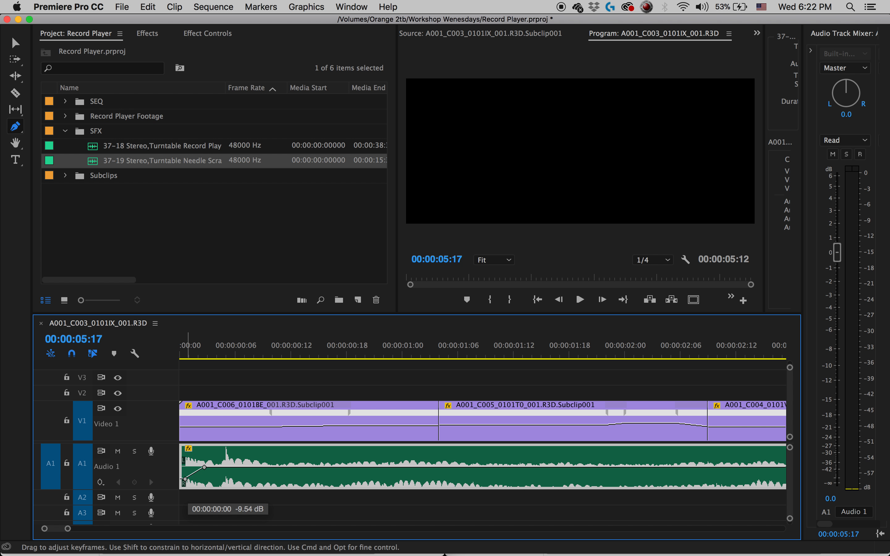
left_click_drag(183, 480, 278, 467)
left_click(207, 356)
key("space")
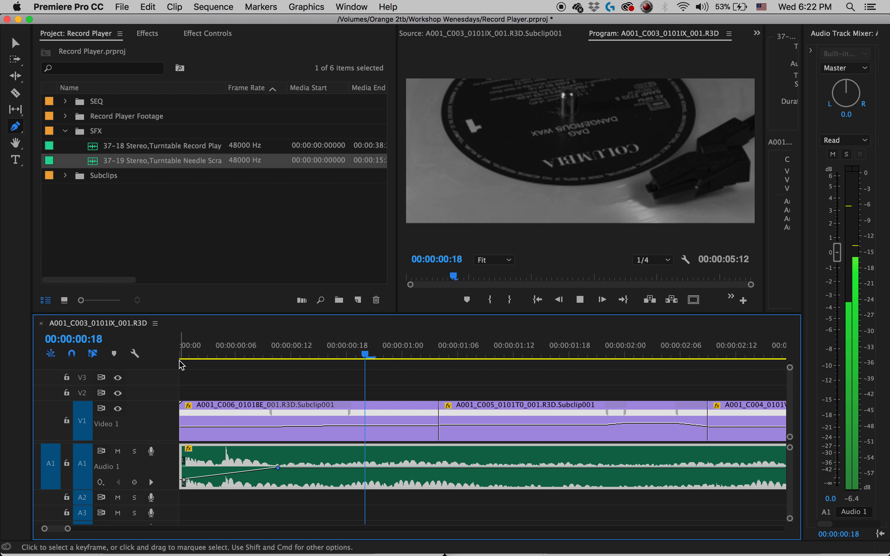
key("space")
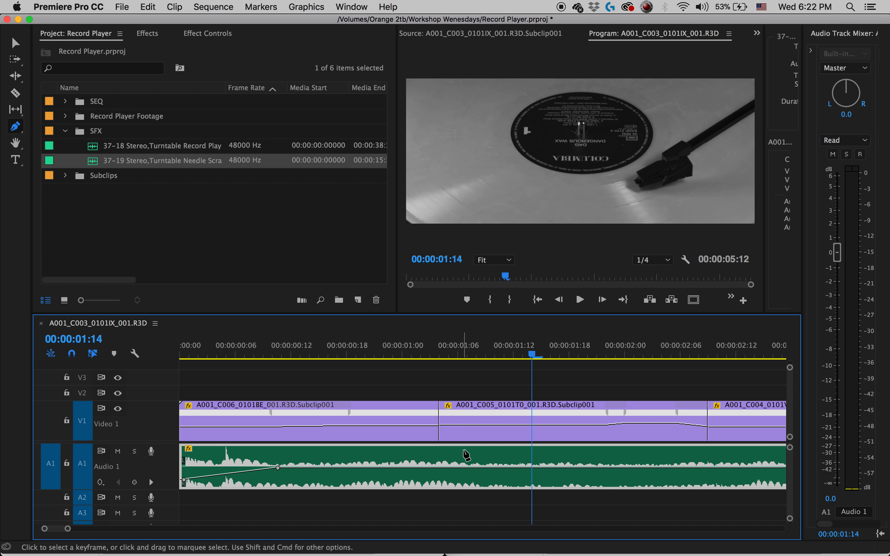
key("space")
Stretch the A1 volume ramp to the end of the C006 clip at a lower level, add a keyframe at about 00:00:00:05, and play it.
left_click_drag(278, 468, 441, 478)
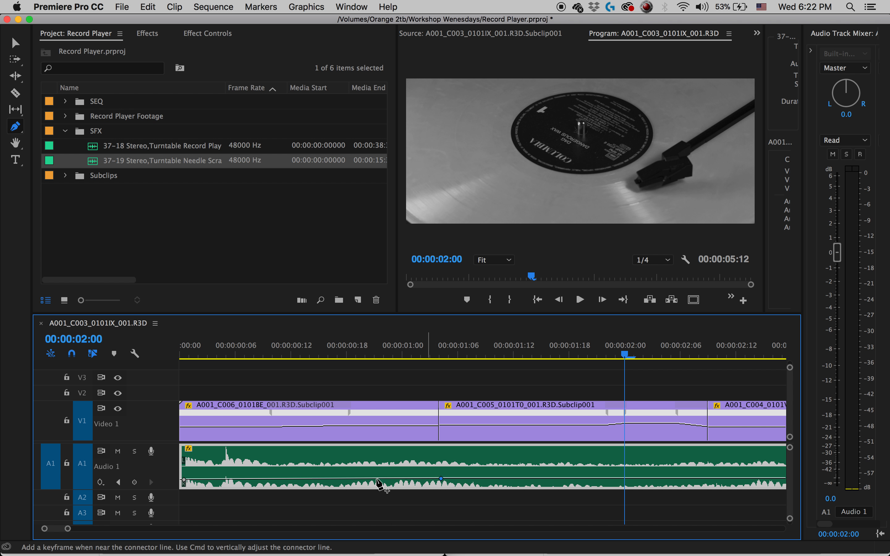
left_click(195, 480)
left_click_drag(184, 479, 233, 483)
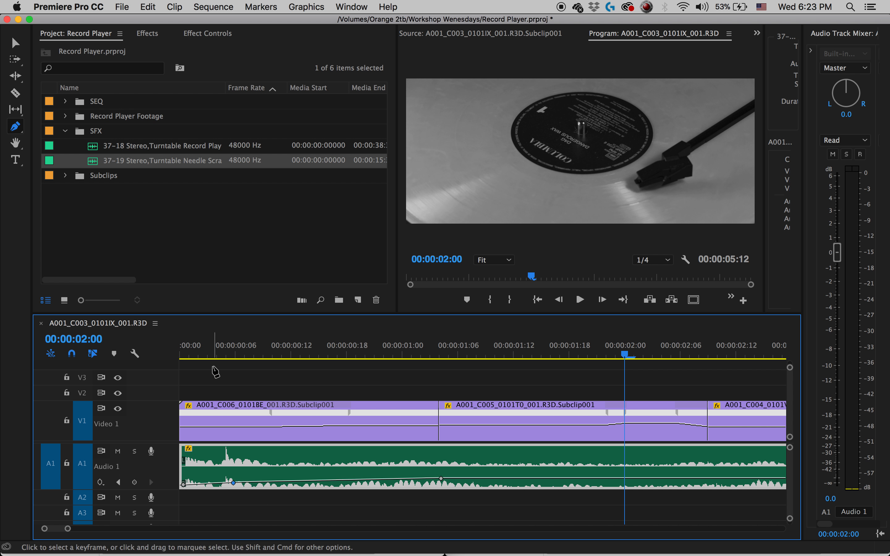
key("Home")
key("space")
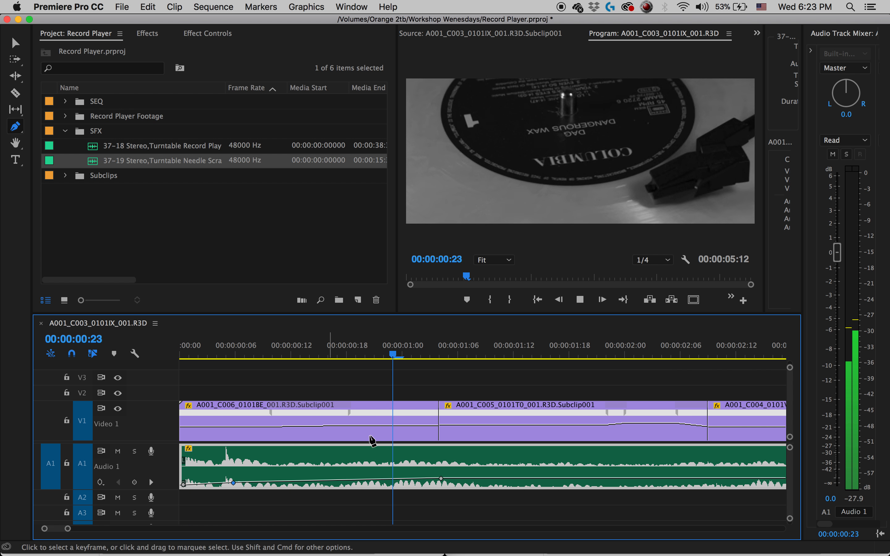
key("space")
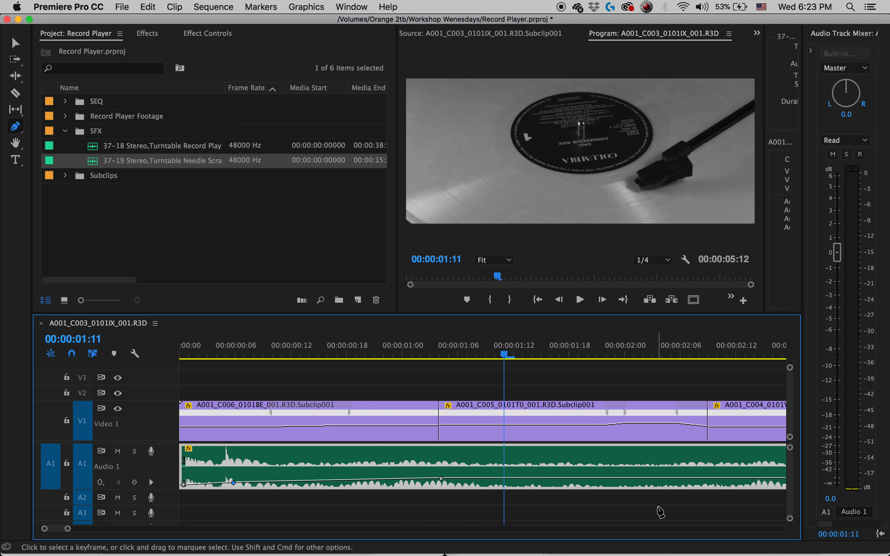
Add A1 volume keyframes just after the C005 clip starts and at the C004 cut, raising both to one slightly louder level.
left_click(464, 478)
left_click(709, 479)
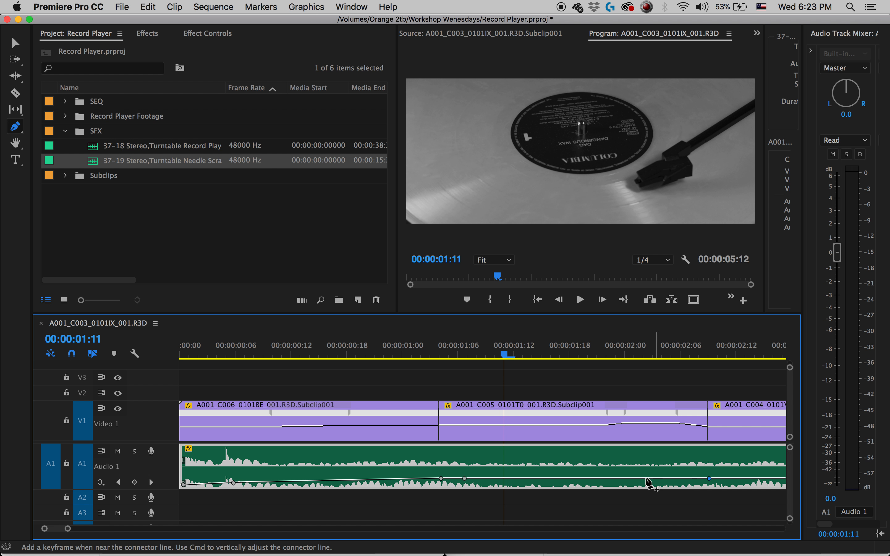
left_click_drag(464, 479, 459, 473)
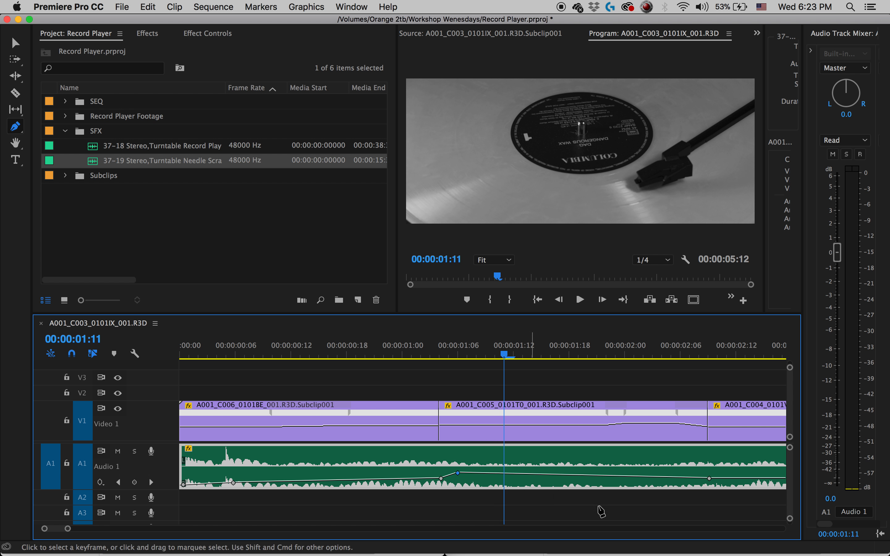
scroll(671, 504, "right", 3)
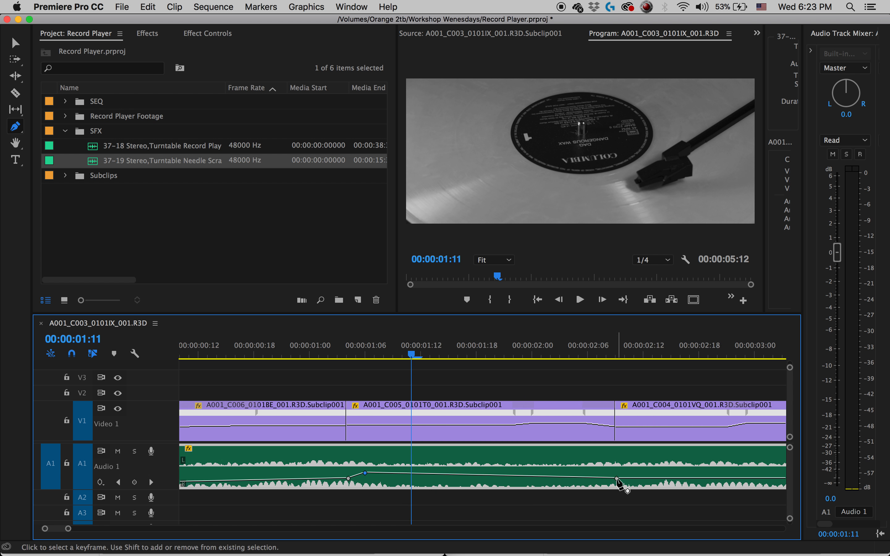
left_click(616, 478)
left_click_drag(616, 477, 616, 474)
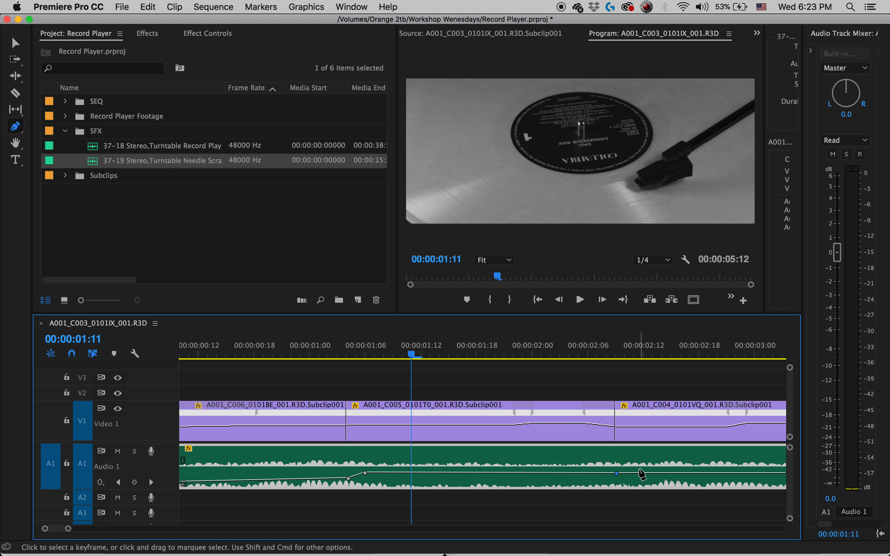
Add A1 volume keyframes around the C004 and C003 cuts so the level steps up slightly just after each clip starts.
left_click_drag(642, 474, 639, 470)
scroll(652, 483, "right", 10)
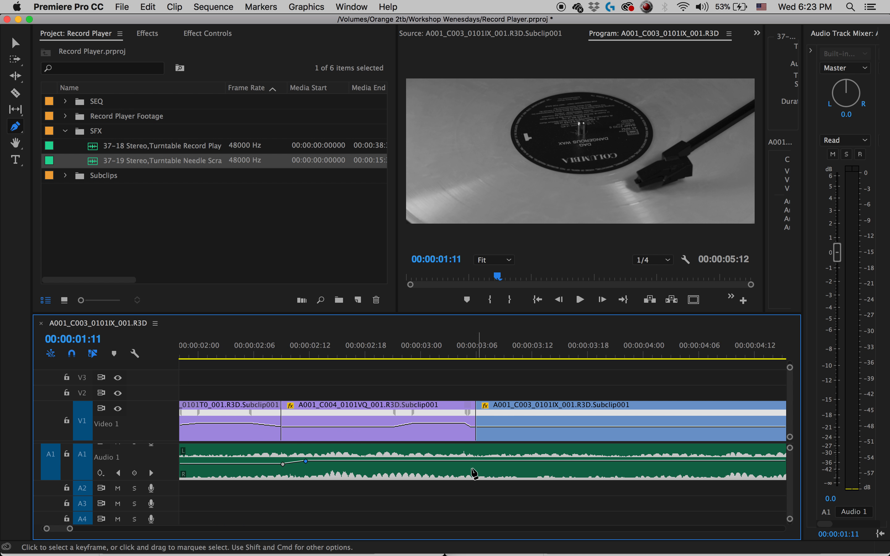
left_click(476, 461)
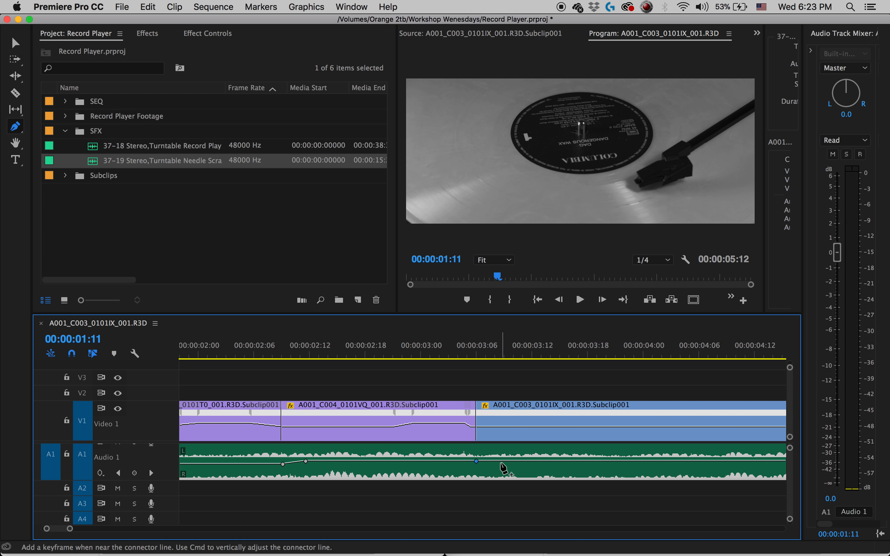
double_click(498, 461)
left_click_drag(498, 460, 498, 458)
scroll(571, 478, "right", 5)
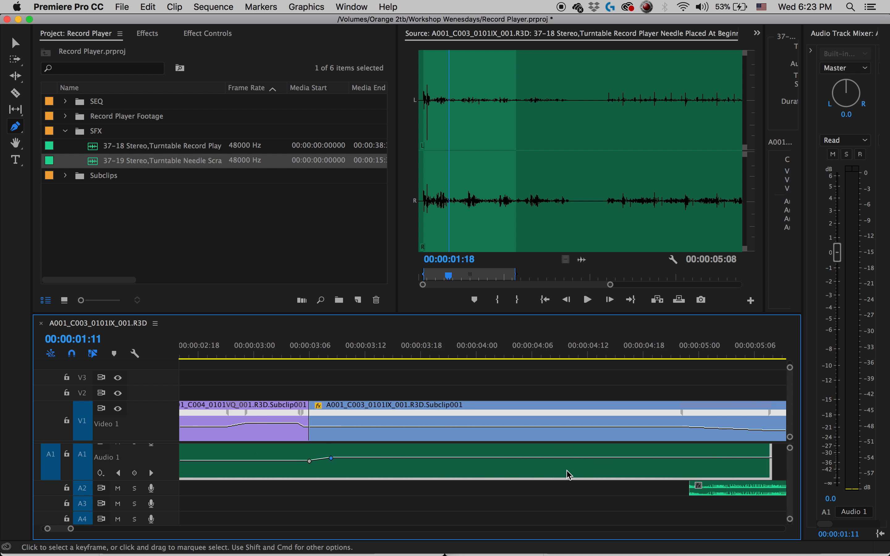
Play the sequence from the start through its final section to check the A1 volume steps against the picture.
scroll(556, 465, "up", 1)
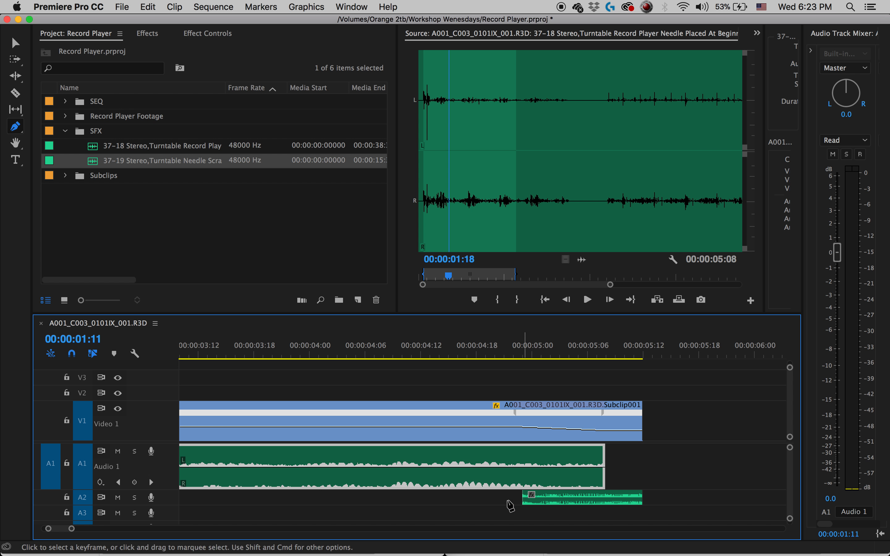
key("v")
key("minus")
key("minus")
key("minus")
key("minus")
left_click_drag(199, 355, 135, 365)
key("space")
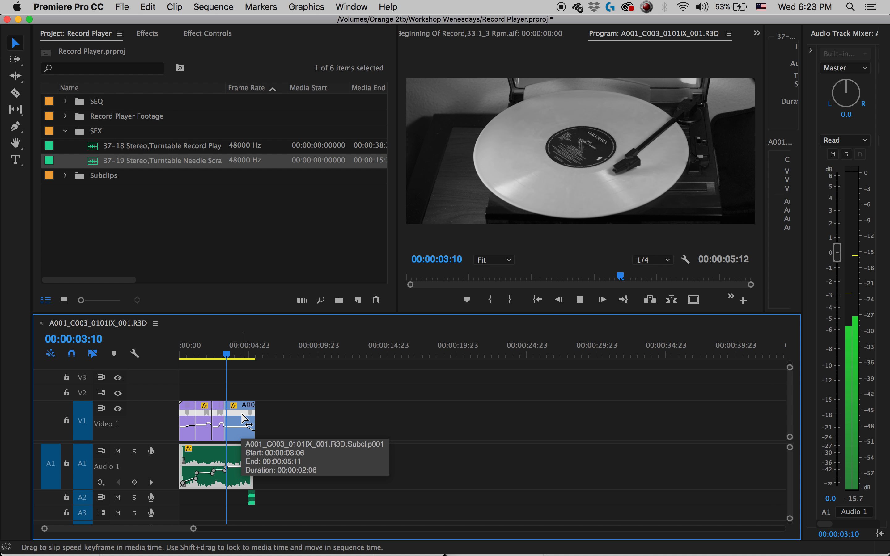
key("space")
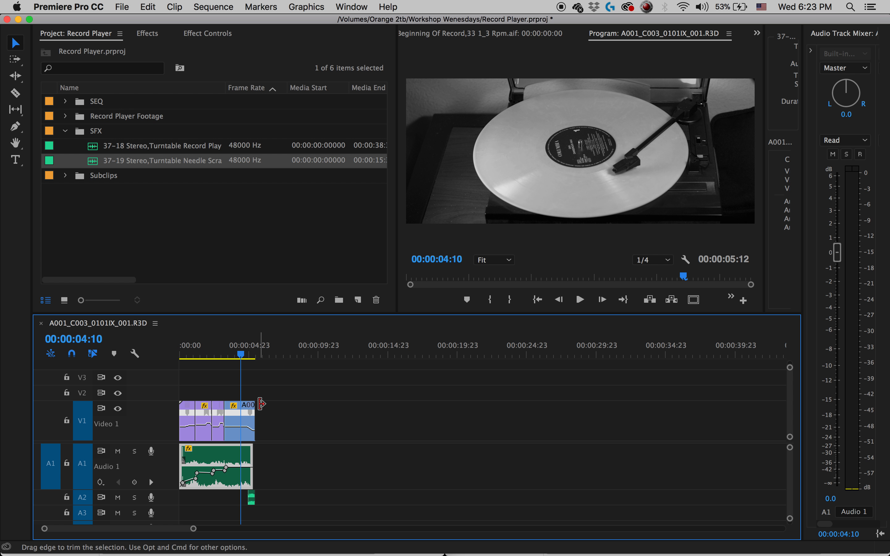
key("equal")
key("equal")
key("equal")
key("equal")
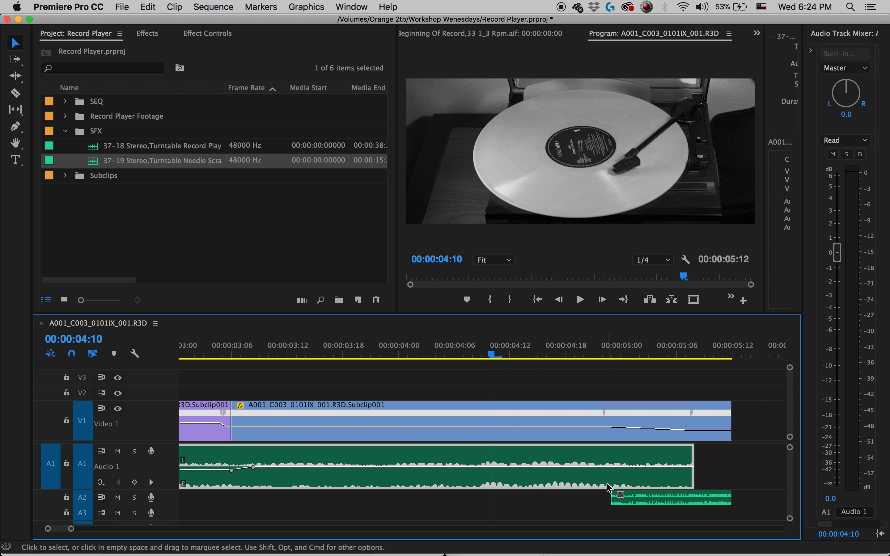
key("space")
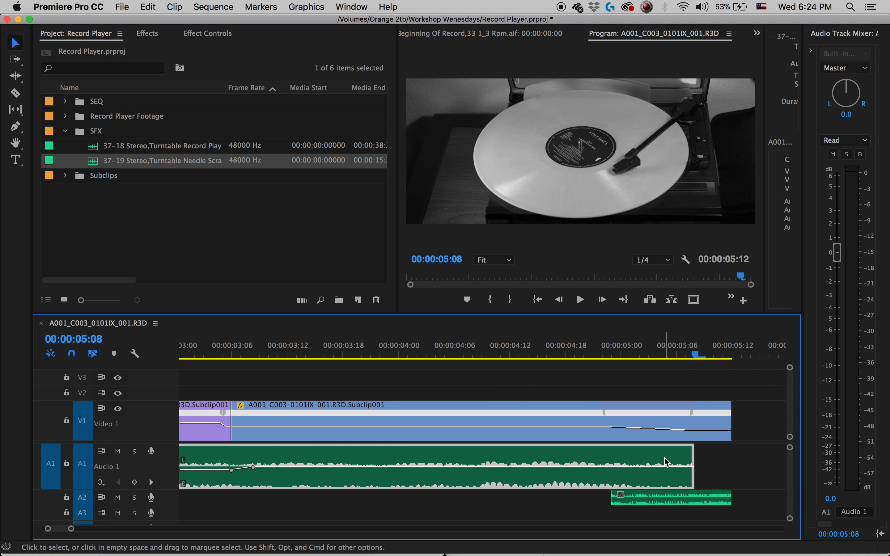
key("space")
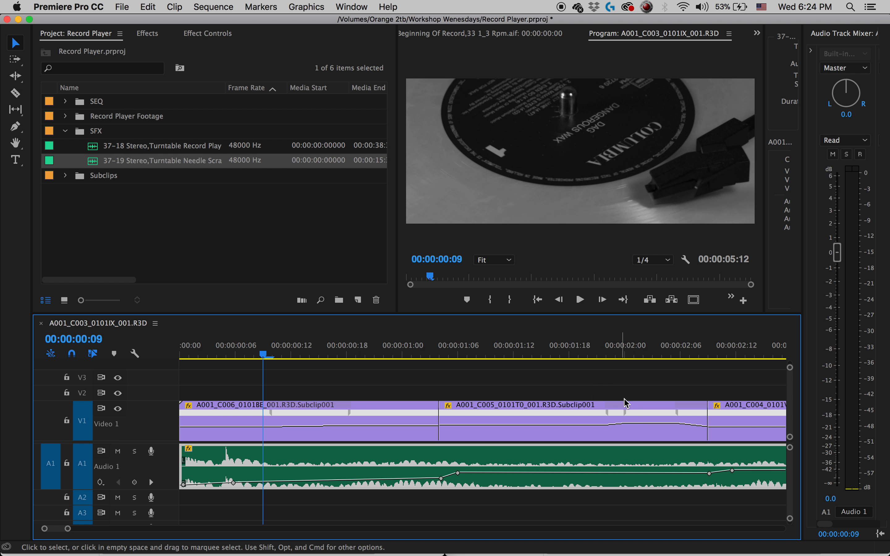
Expand the A2 track and add volume keyframes to its needle sound near the clip's start, at about 00:00:05:04 and at about 00:00:05:08.
key("minus")
key("minus")
left_click(460, 354)
key("equal")
key("equal")
key("equal")
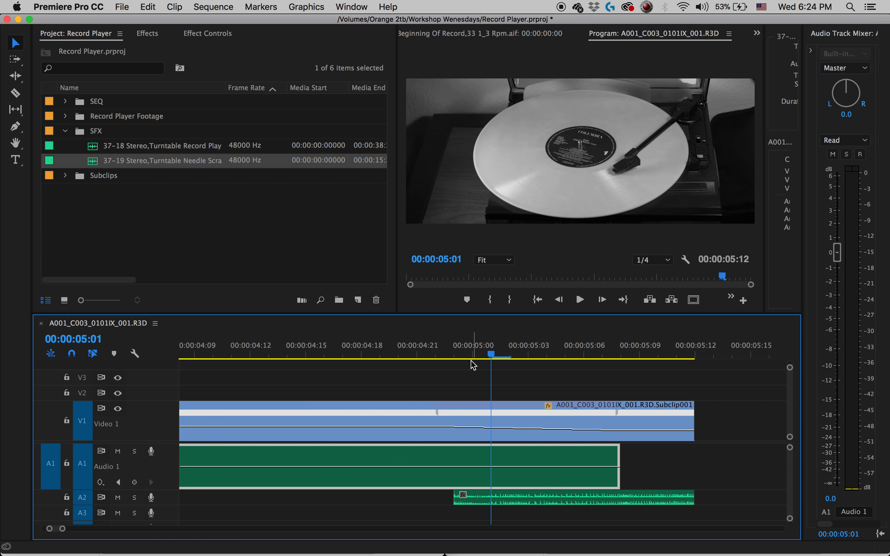
double_click(168, 502)
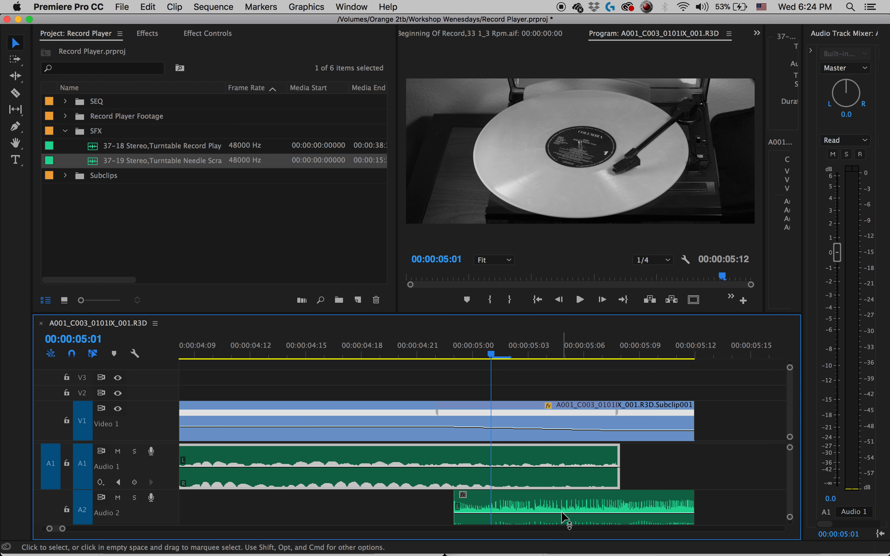
scroll(564, 515, "down", 3)
key("p")
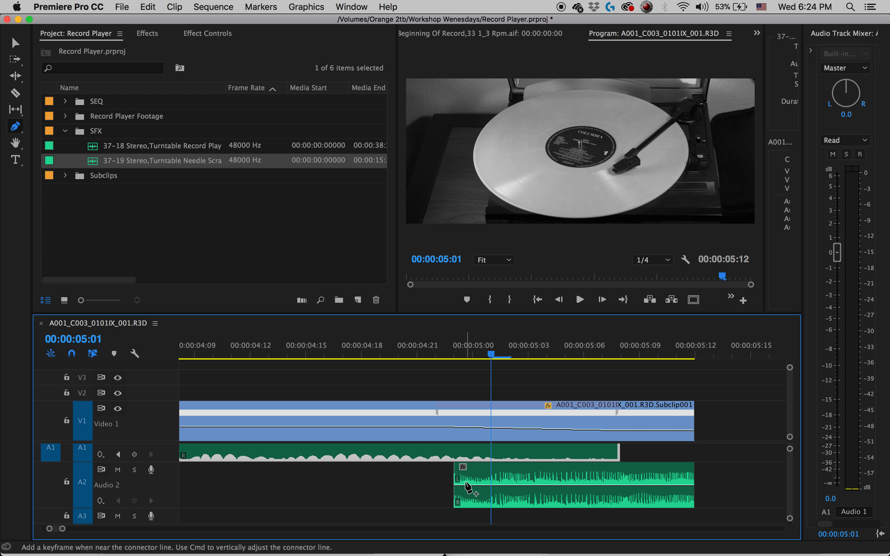
left_click(466, 486)
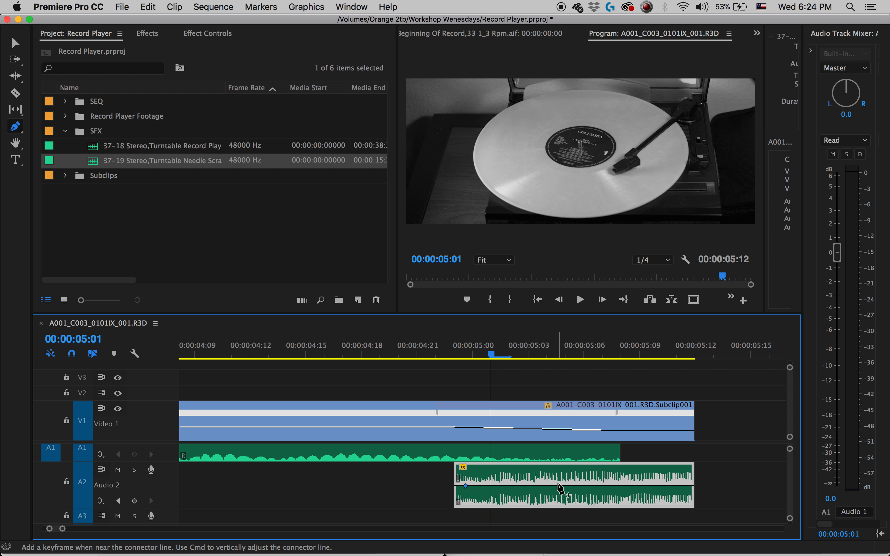
left_click(540, 486)
left_click(620, 486)
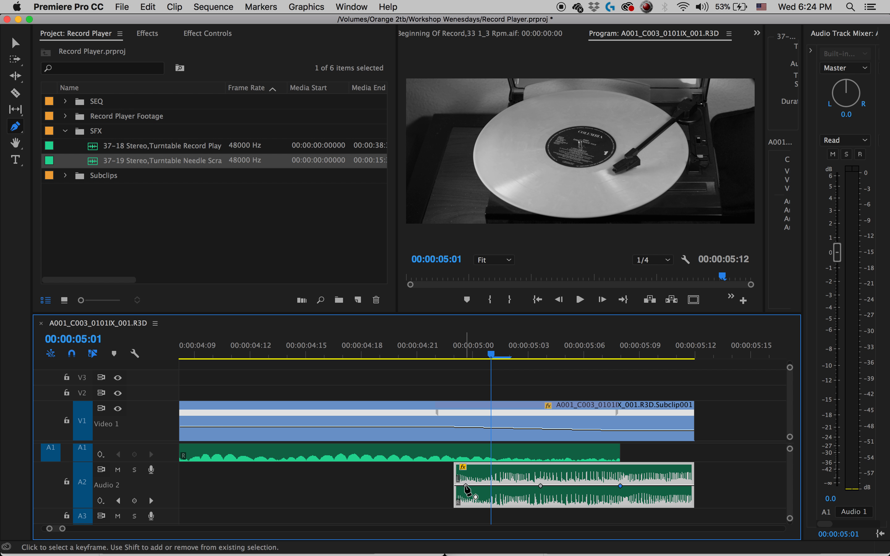
Lower the first two A2 keyframes well down and the third slightly, so the needle sound's volume rises towards 00:00:05:08.
left_click_drag(466, 486, 465, 501)
left_click_drag(542, 487, 545, 499)
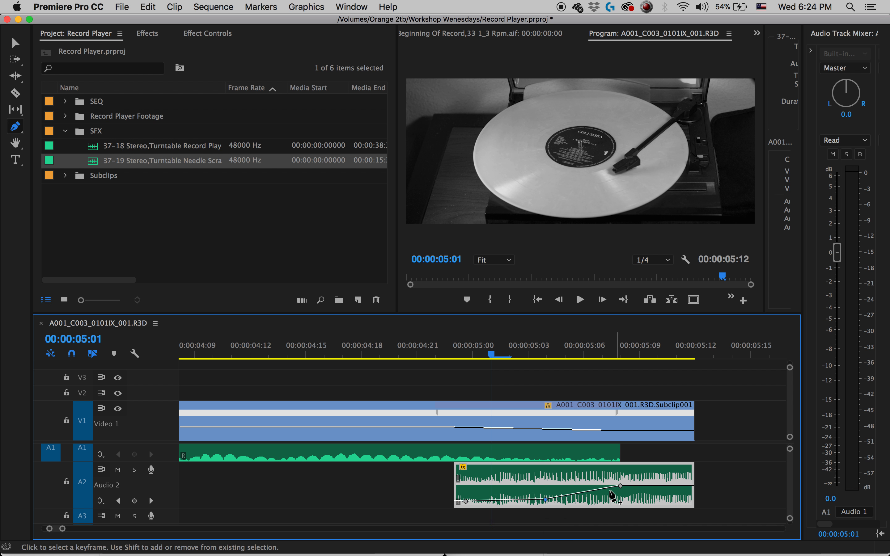
left_click_drag(620, 485, 617, 493)
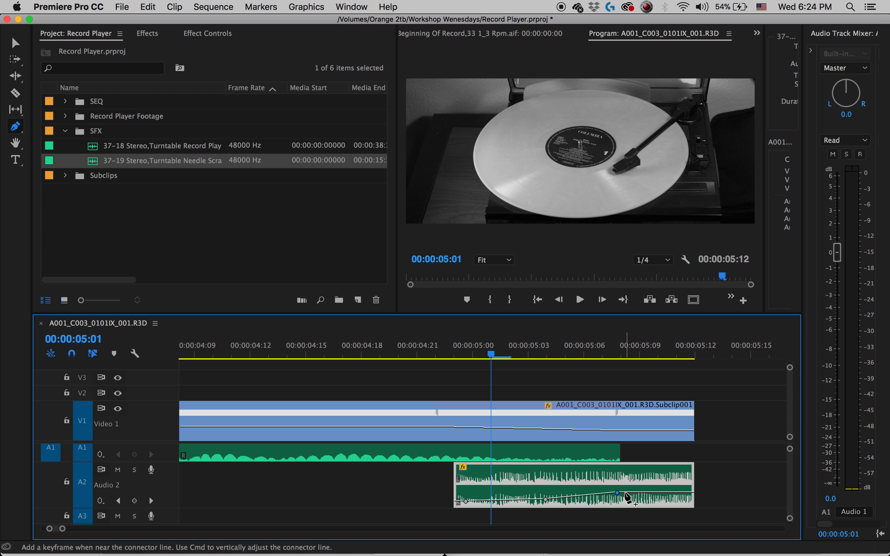
Add a volume keyframe to the A2 needle sound just after the one at about 00:00:05:08 and raise it slightly.
double_click(624, 492)
left_click_drag(625, 493, 624, 487)
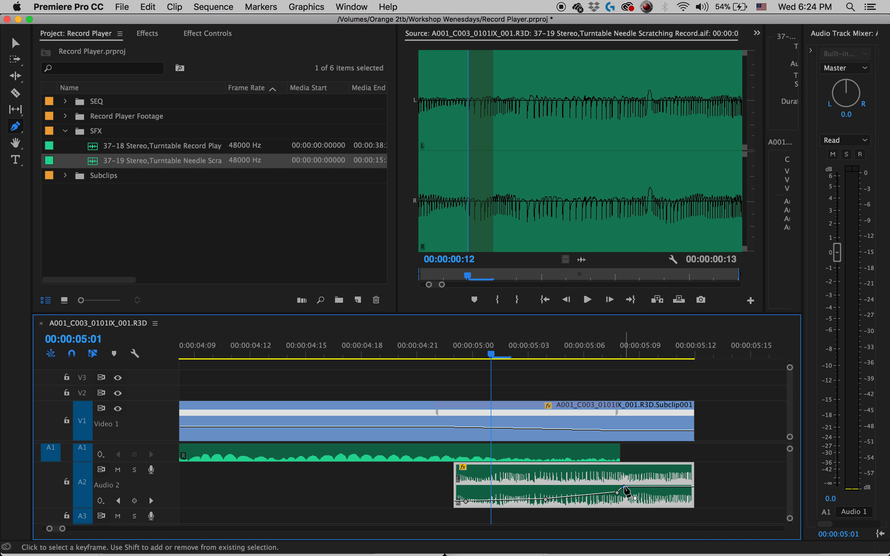
left_click(532, 444)
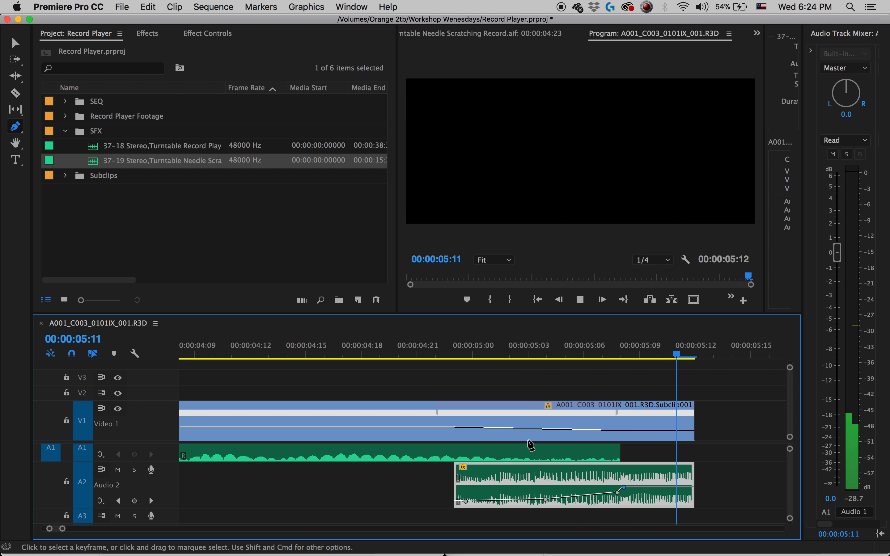
Play the end of the sequence to check the A2 needle sound's volume rise against the picture.
key("space")
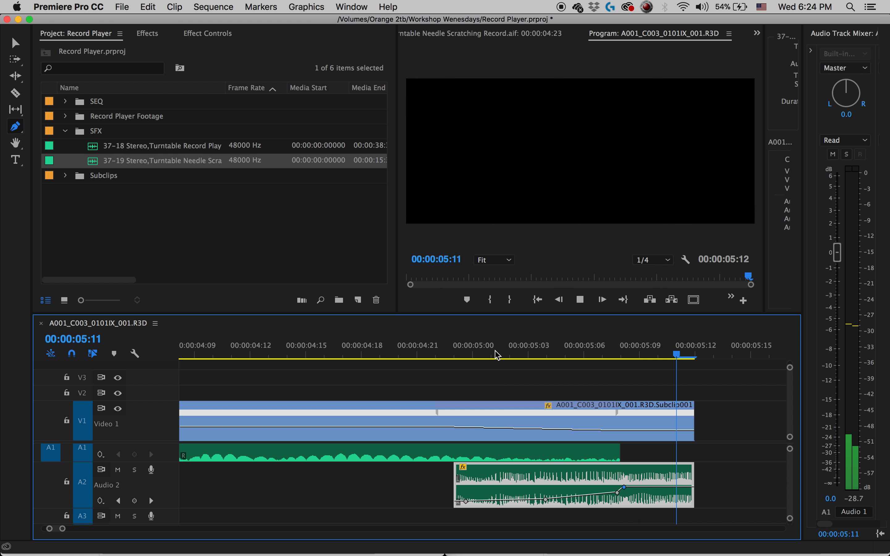
left_click(451, 352)
key("space")
key("space")
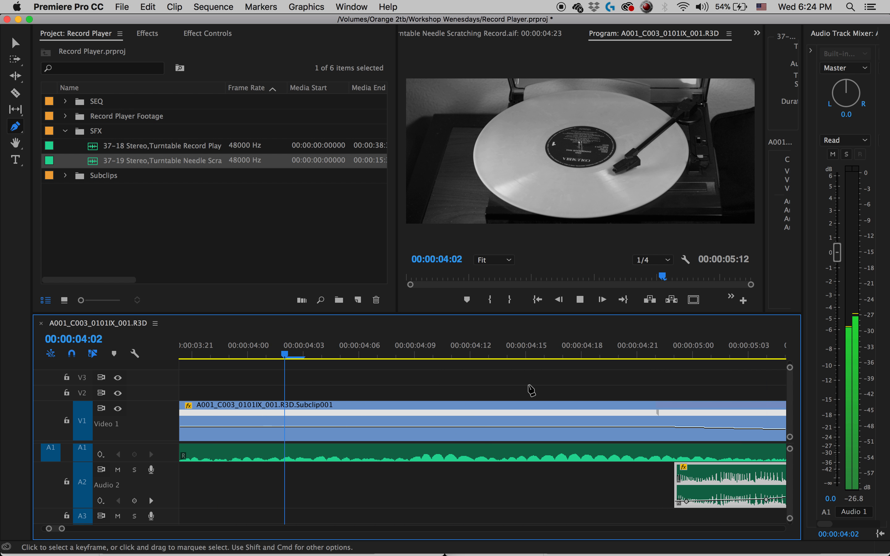
key("space")
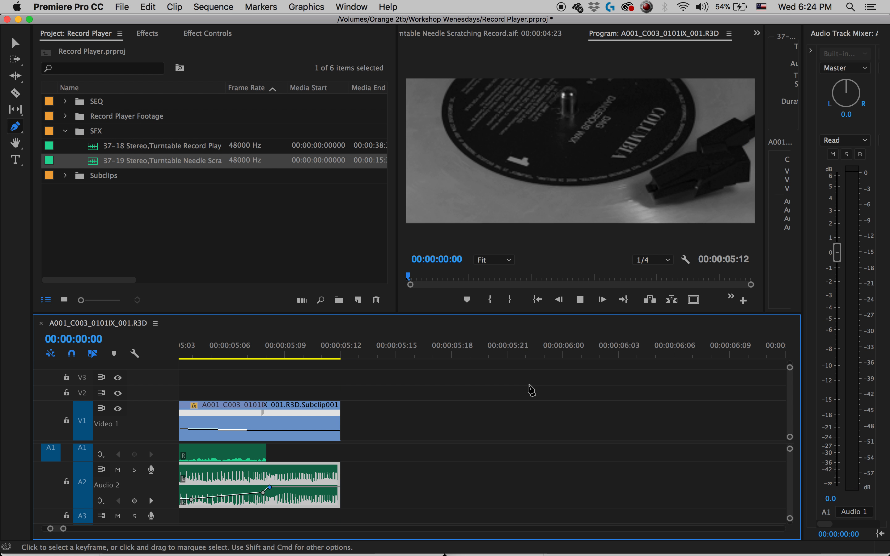
Play the whole edit from the start to review the speed ramps together with both sound effects.
key("minus")
key("minus")
key("minus")
key("minus")
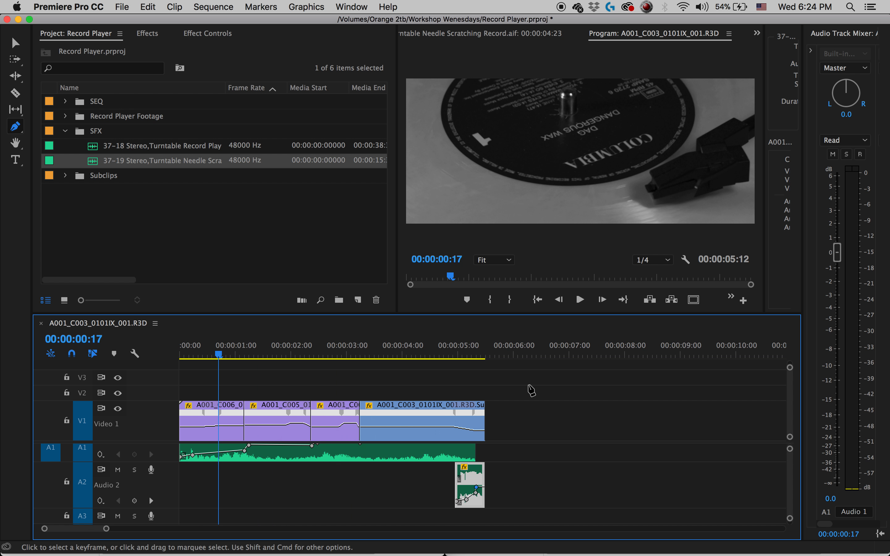
key("equal")
key("equal")
key("minus")
key("minus")
key("minus")
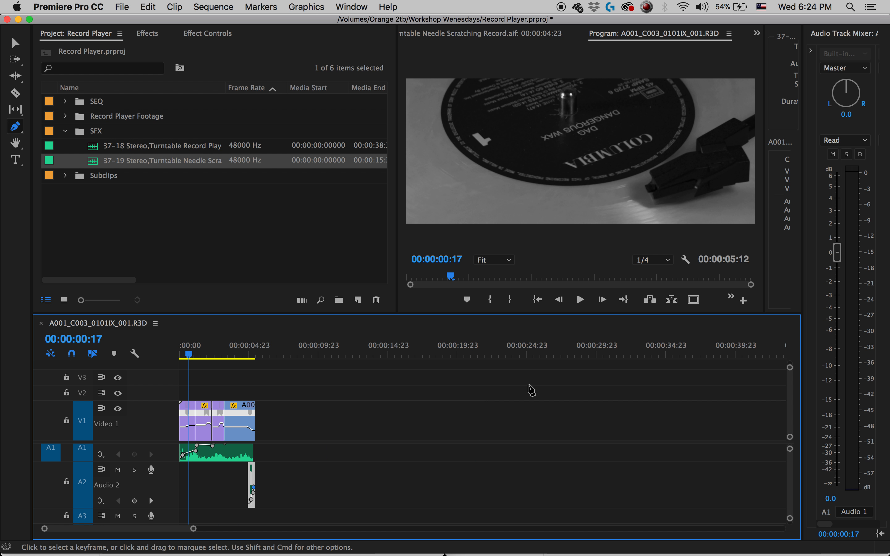
key("v")
left_click_drag(238, 362, 167, 360)
key("space")
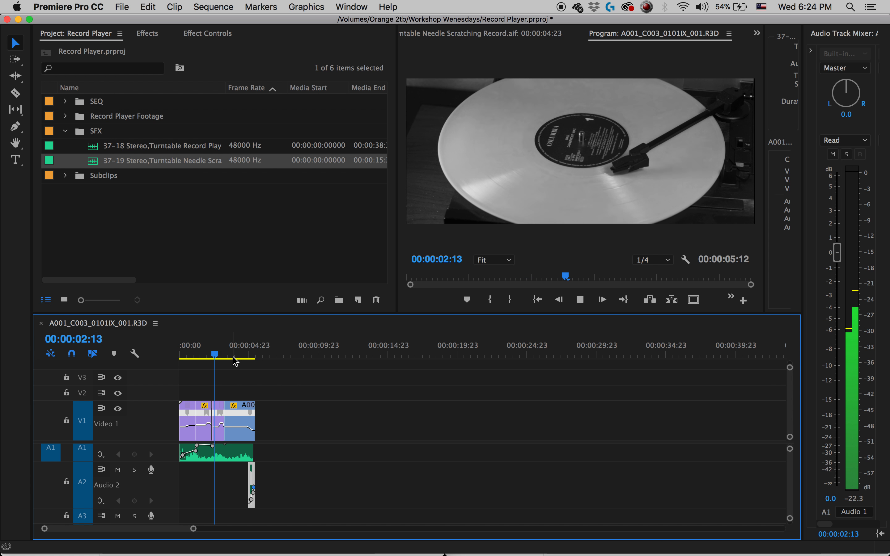
key("space")
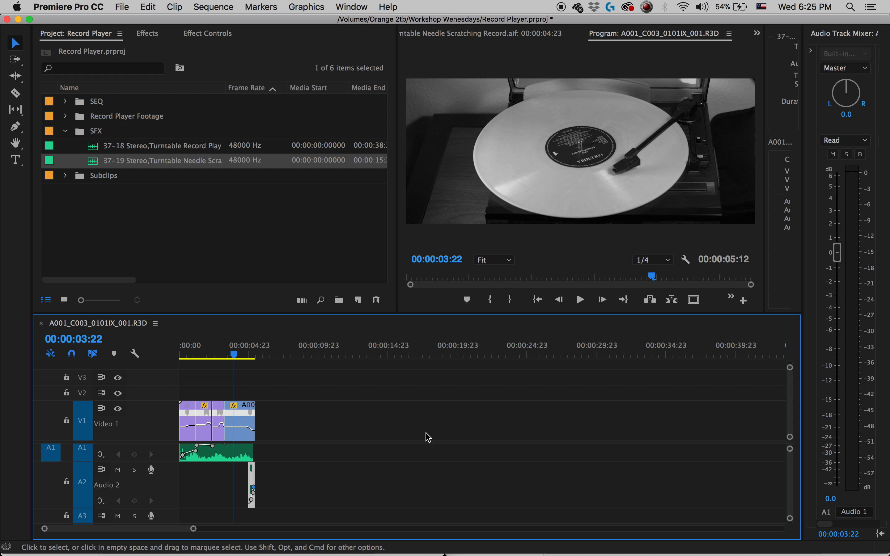
Enlarge the program picture to fill the window, play the sequence from the start, and restore the layout.
left_click(591, 176)
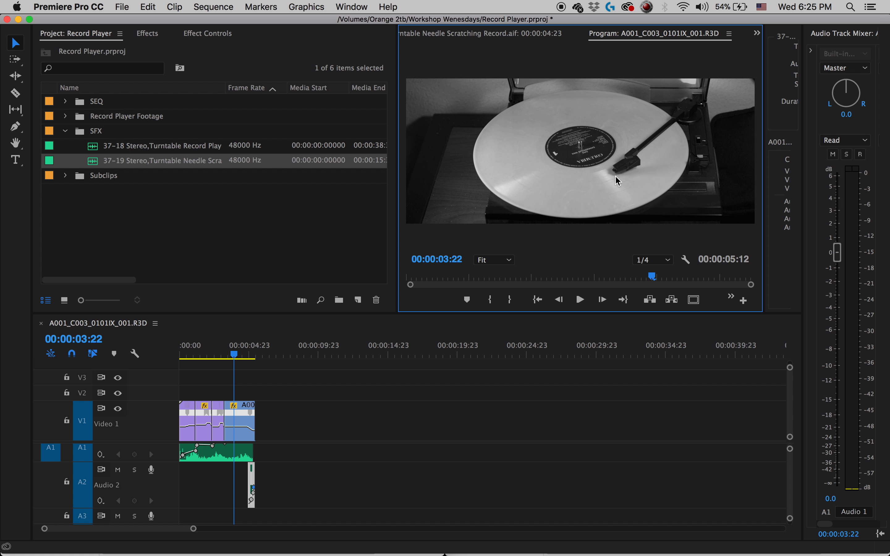
key("grave")
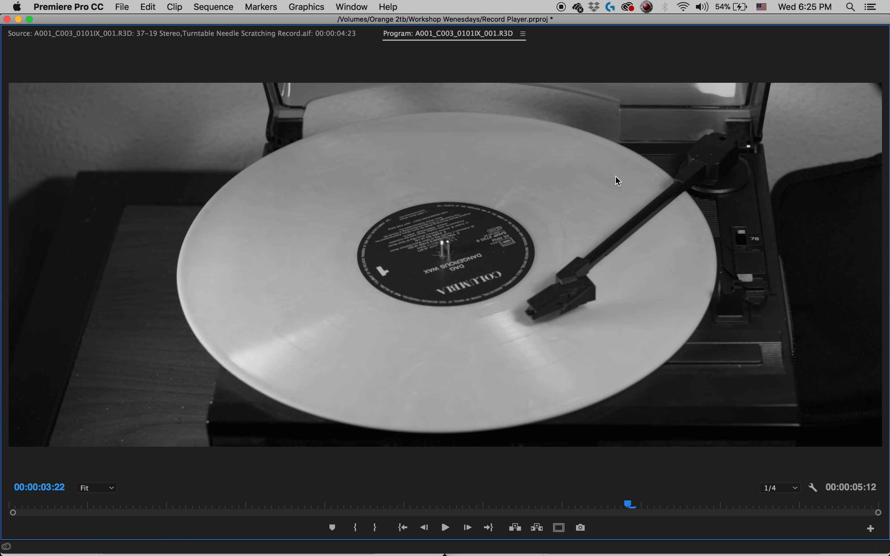
left_click_drag(203, 503, 4, 502)
key("space")
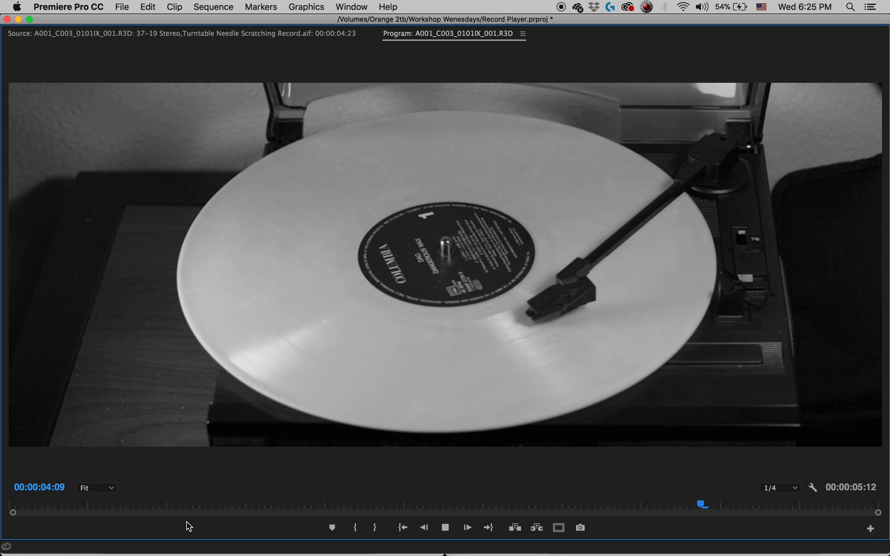
key("space")
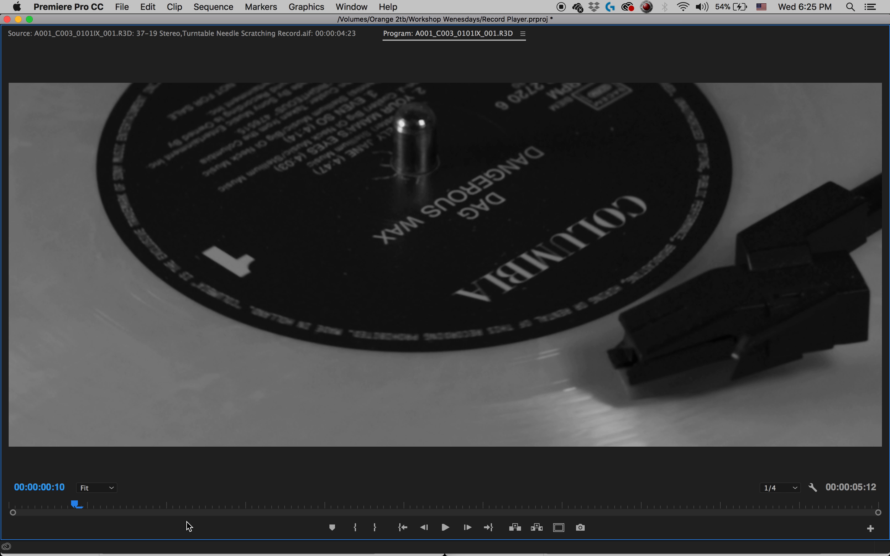
key("grave")
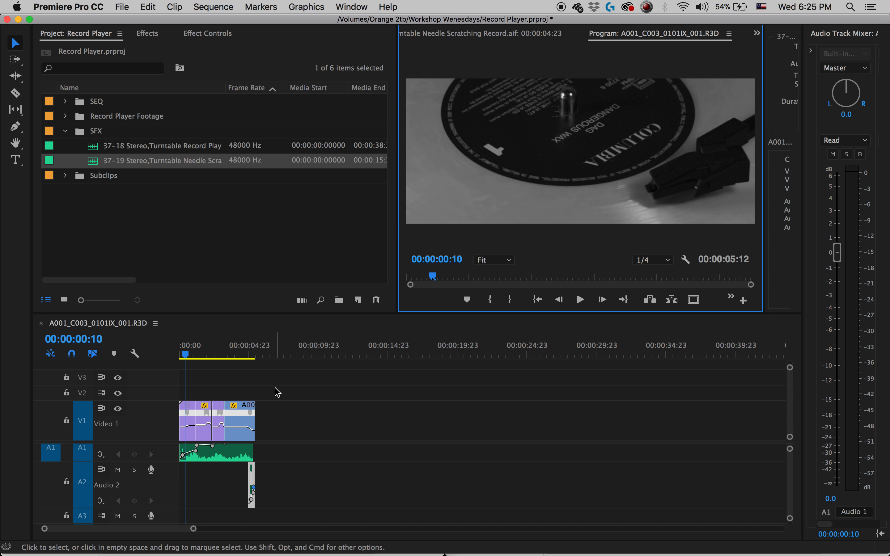
Enlarge the timeline, the project bin and the audio track mixer one at a time, restoring the layout after each.
left_click(226, 340)
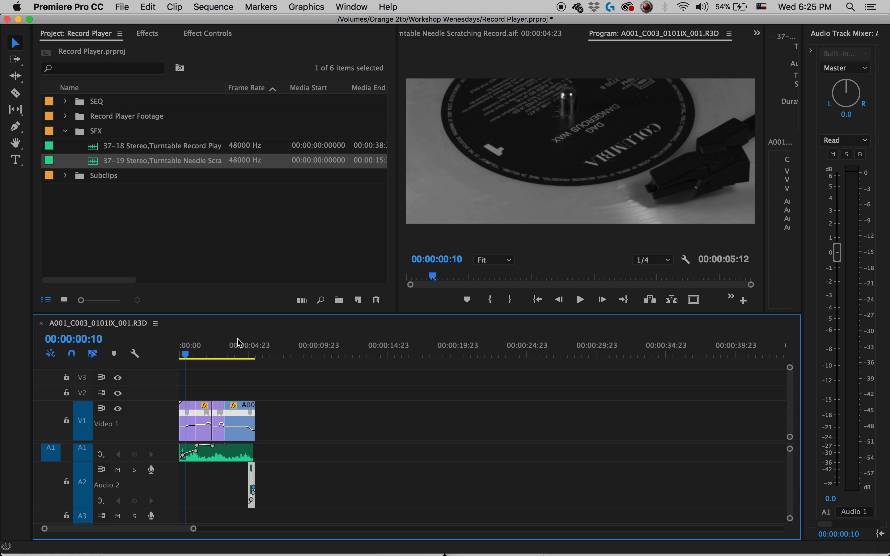
key("grave")
key("grave")
left_click(211, 199)
key("grave")
key("grave")
left_click(874, 262)
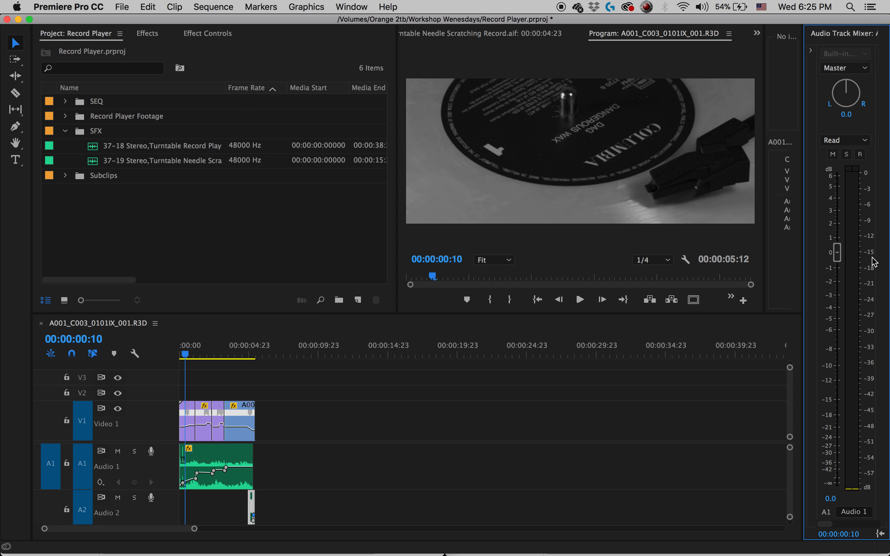
key("grave")
key("grave")
left_click(162, 361)
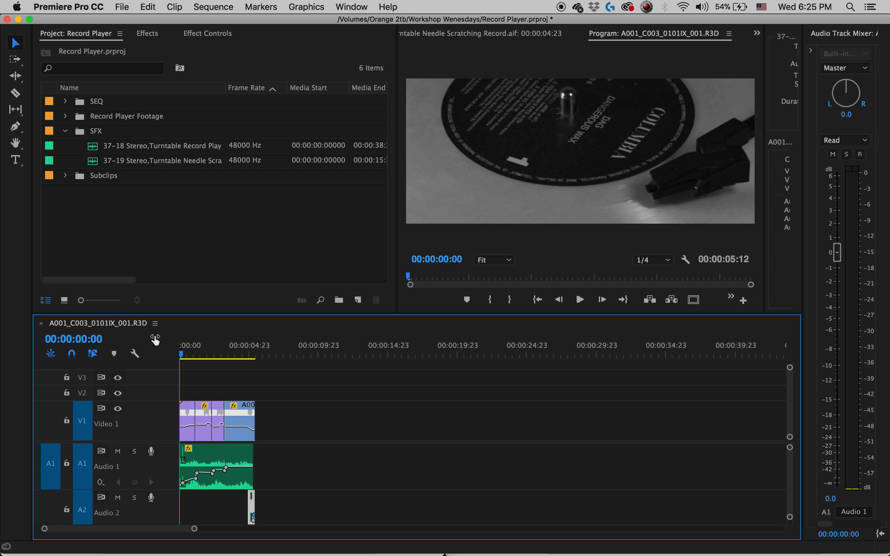
Switch to Finder, view the A001_01013A and Orange 2tb drives, and return to Premiere Pro.
left_click(56, 533)
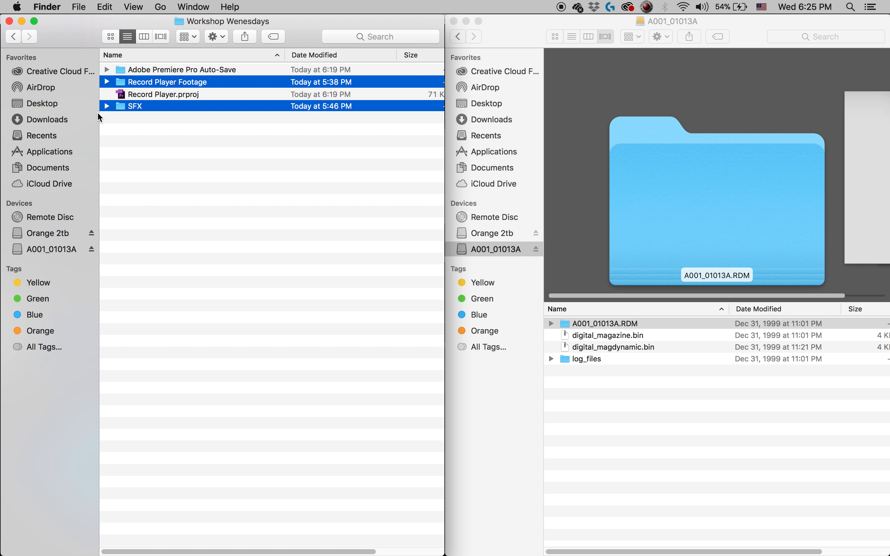
left_click(64, 251)
left_click(52, 235)
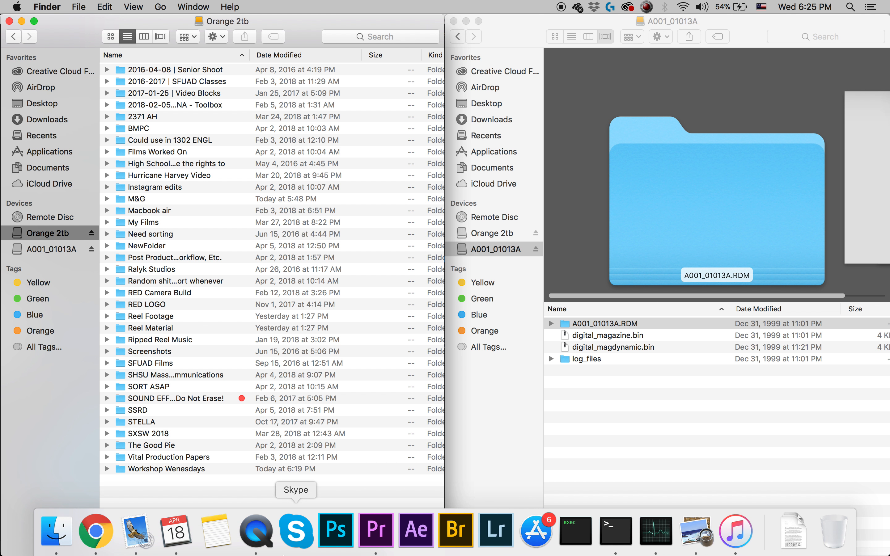
left_click(381, 539)
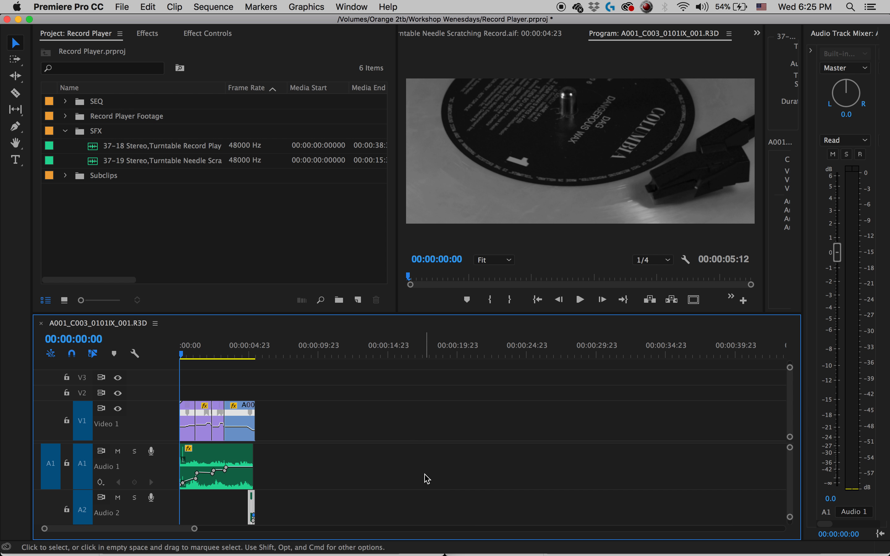